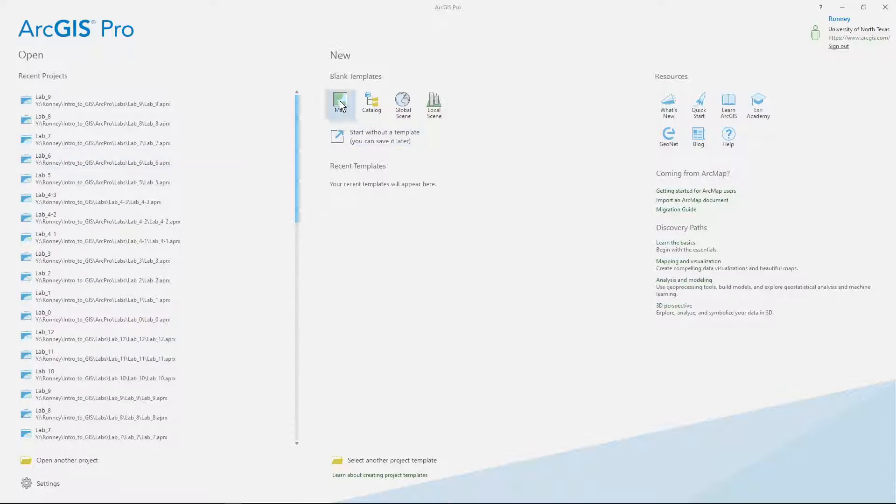
Create a new map project named Lab_10 in the Intro_to_GIS\ArcPro\Labs folder on the Y: network drive
click(340, 103)
double_click(400, 240)
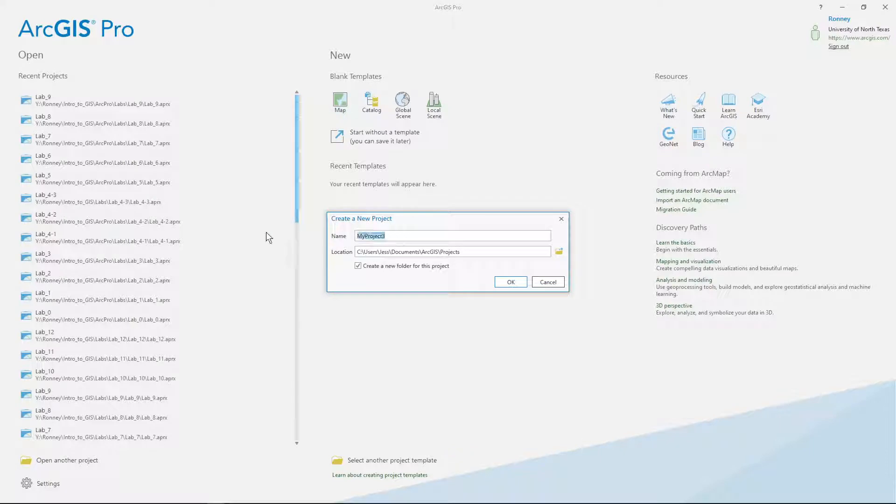
text(Lab_10)
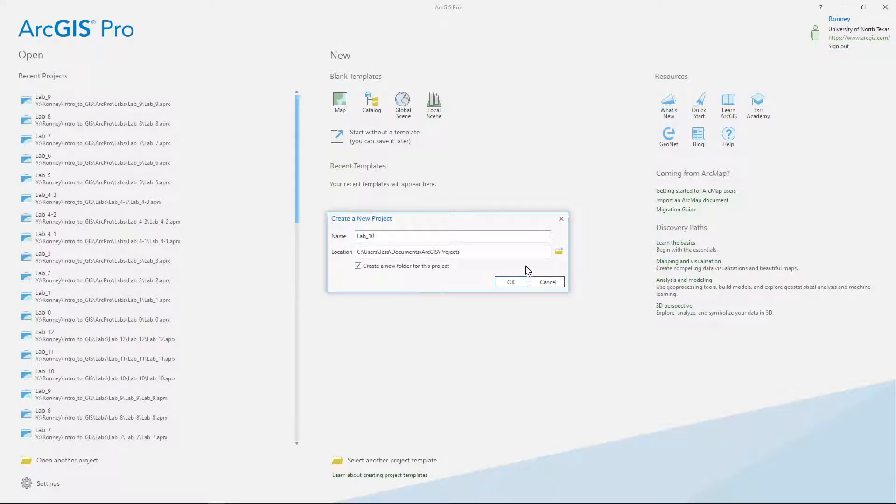
click(559, 251)
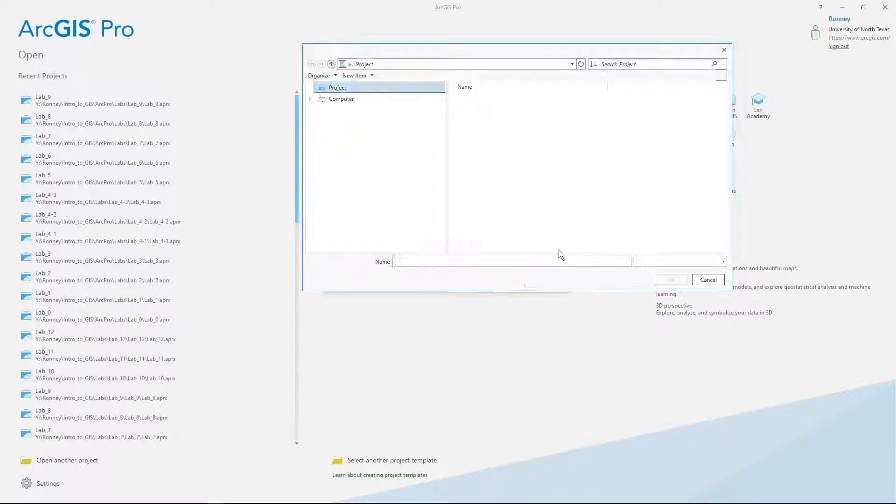
click(355, 155)
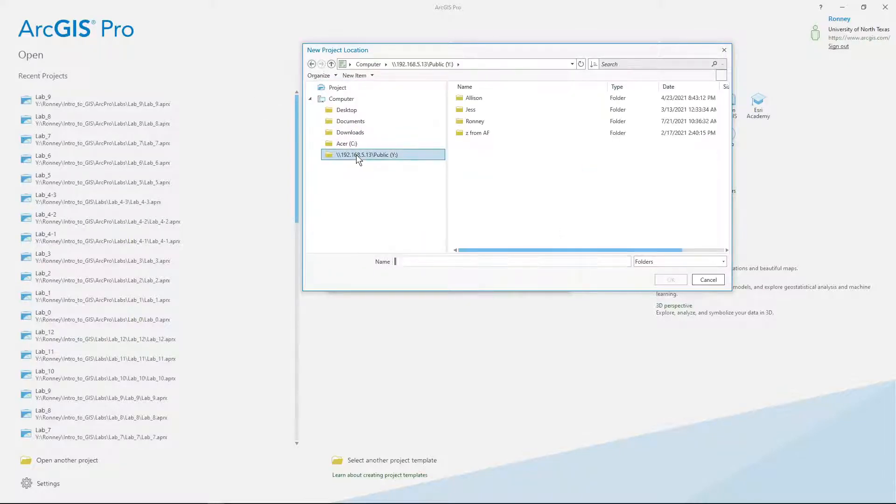
double_click(516, 123)
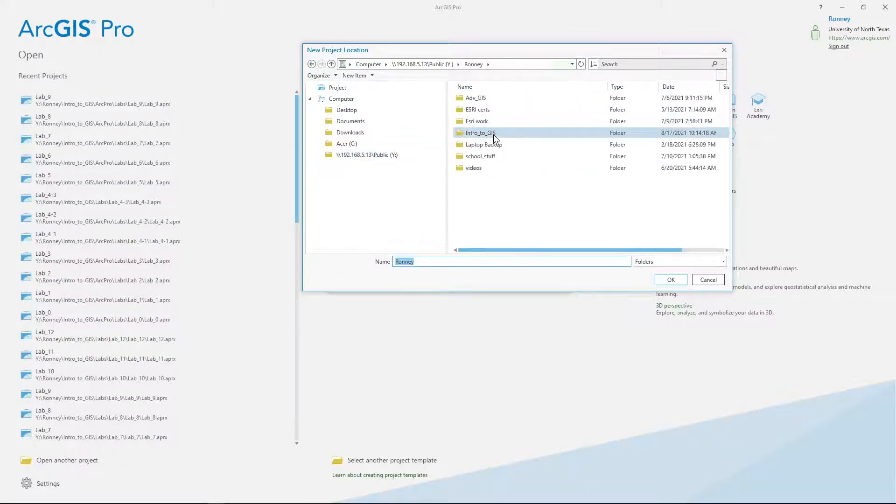
double_click(494, 134)
double_click(483, 98)
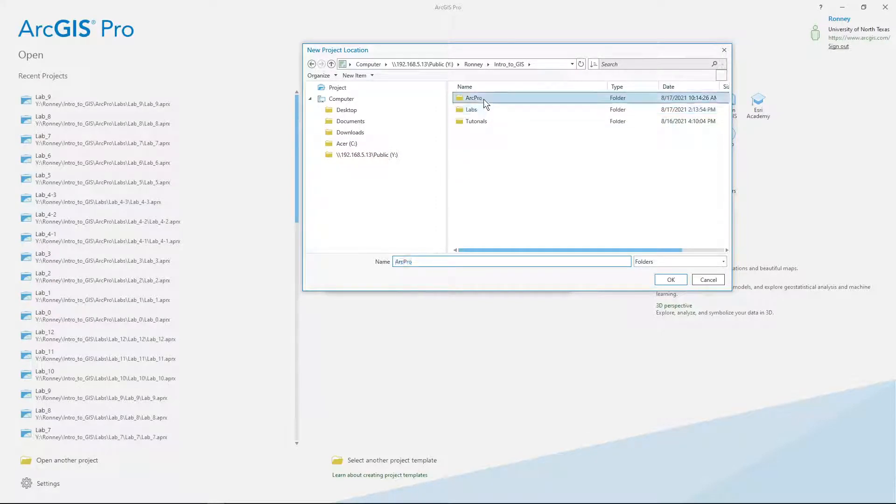
click(483, 99)
click(670, 279)
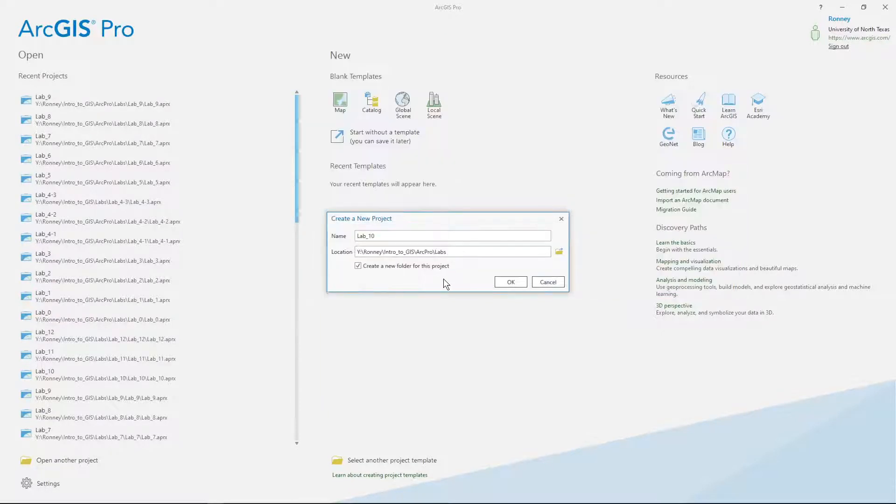
click(512, 282)
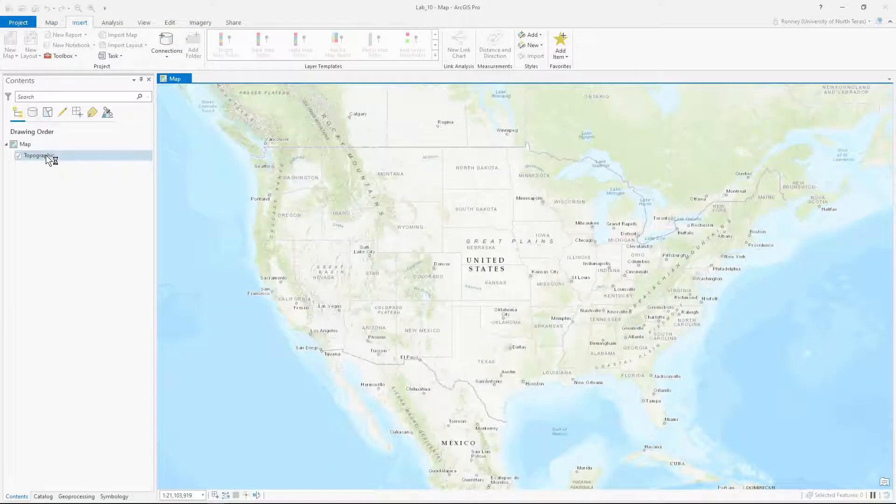
Remove the Topographic basemap from the map and add the Imagery with Labels basemap instead
right_click(46, 155)
click(63, 172)
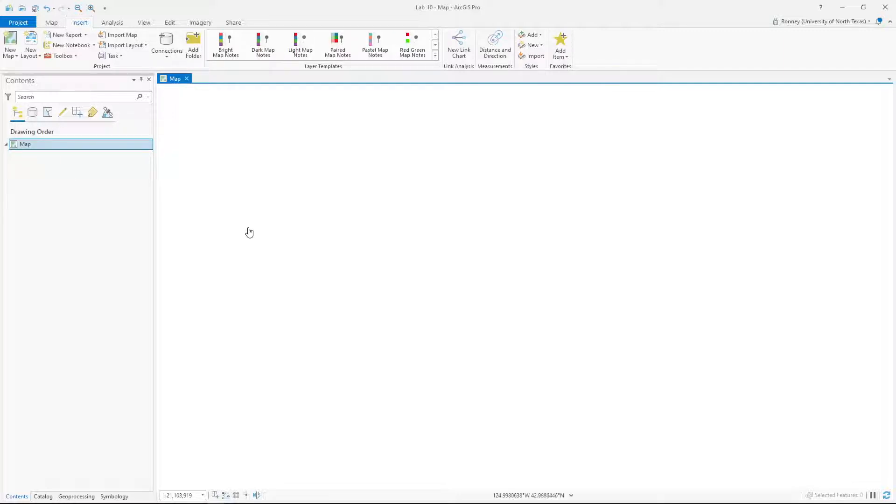
click(52, 23)
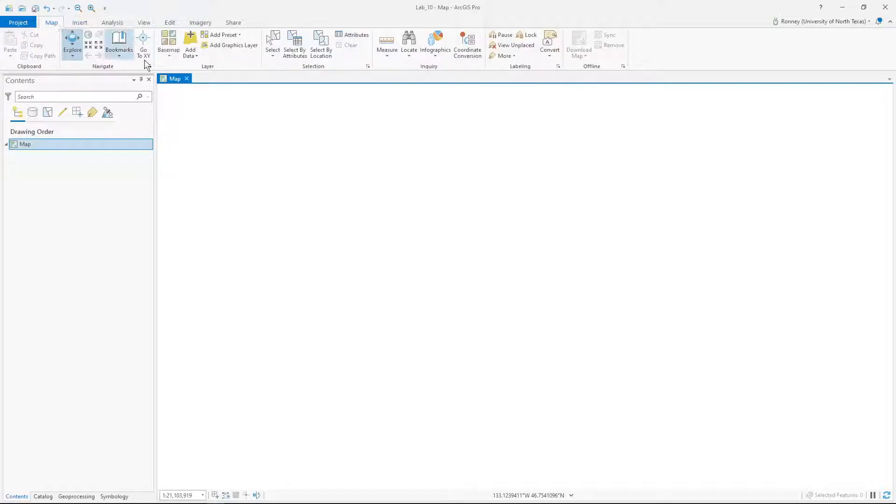
click(169, 53)
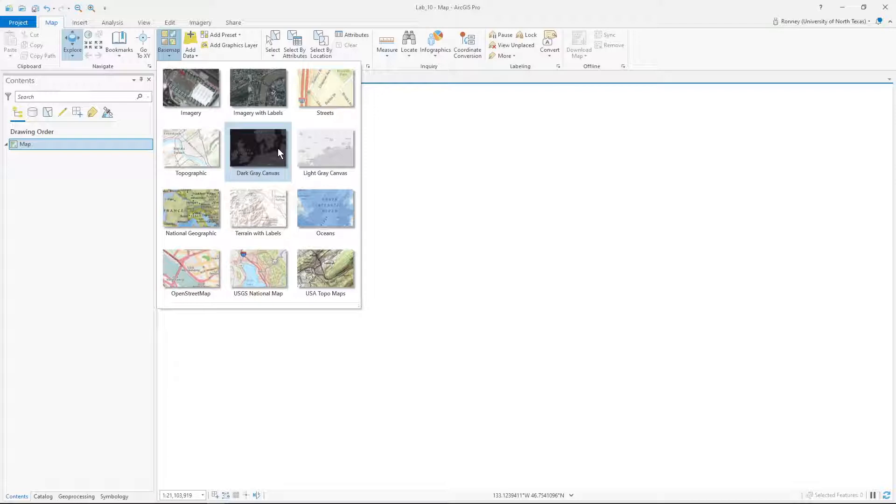
click(256, 91)
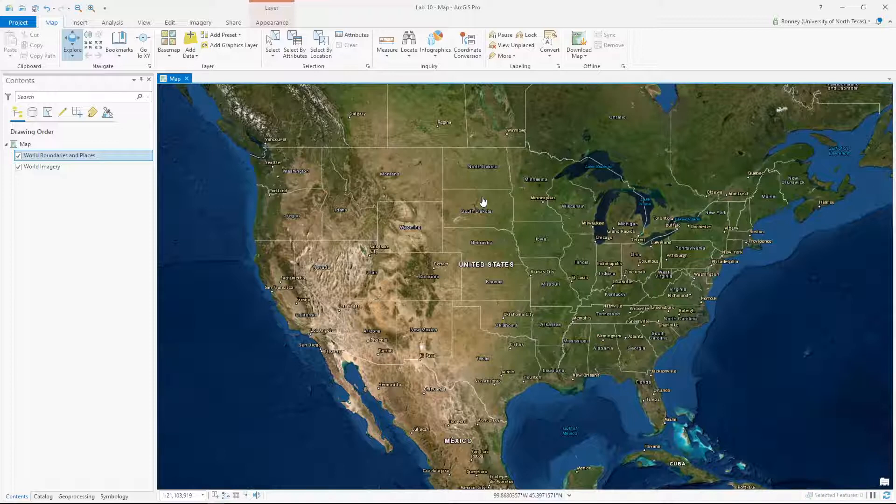
Locate the University of North Texas main campus in Denton on the map and close the Locate pane
click(408, 41)
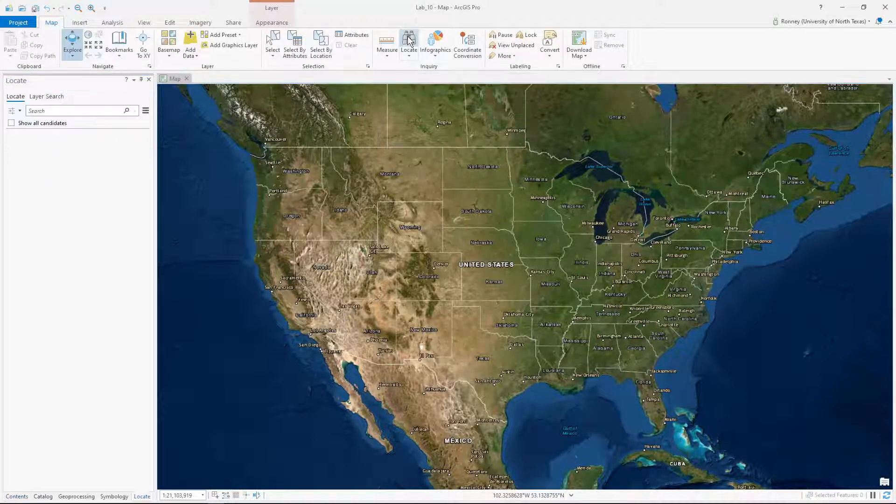
click(35, 112)
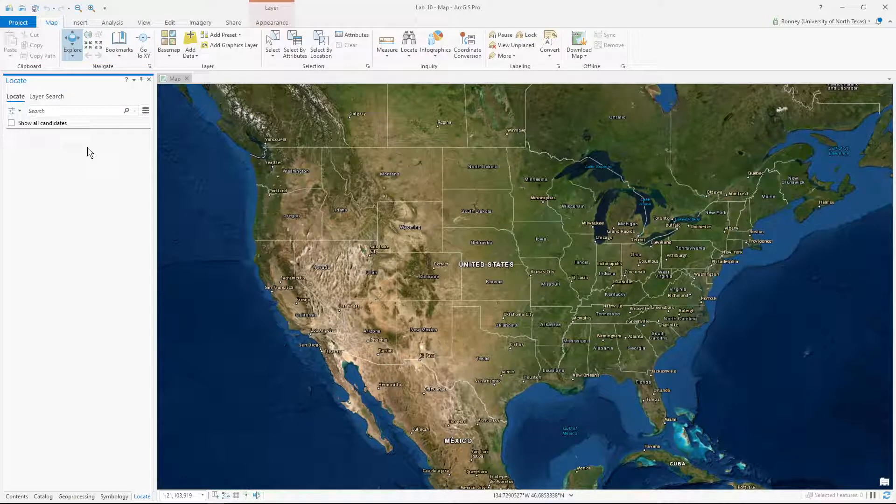
text(Univers)
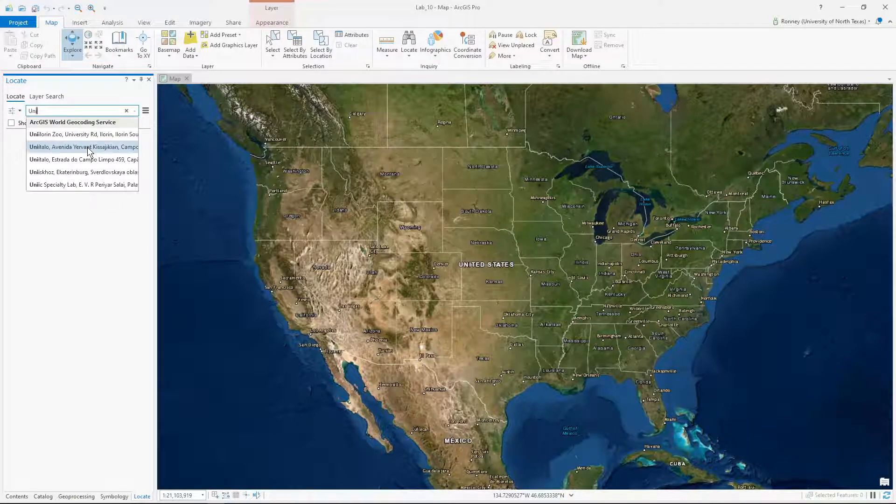
text(ity of)
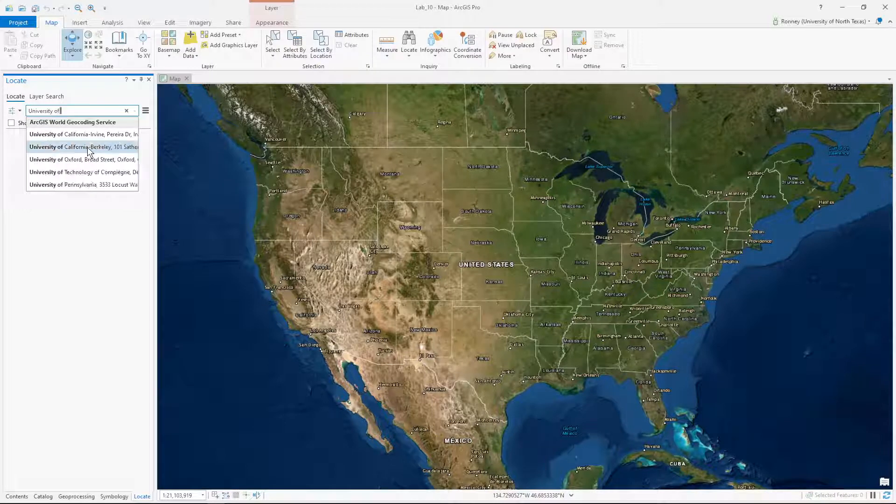
text( North Texas)
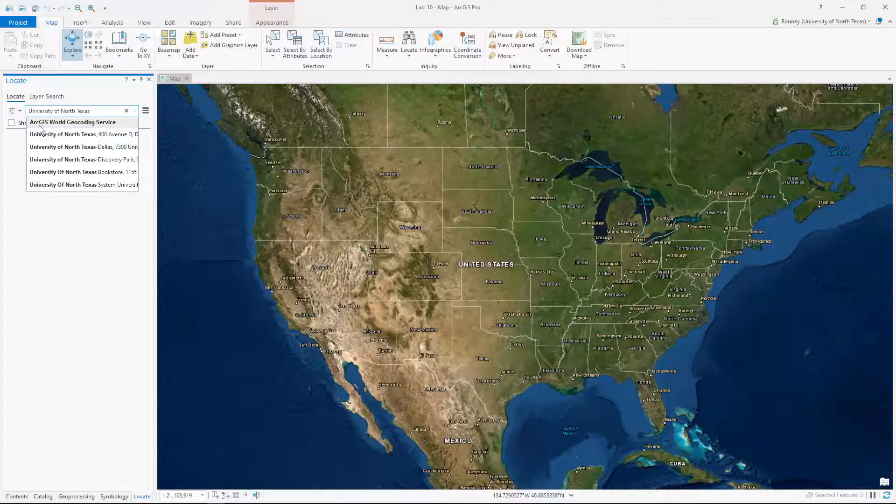
click(66, 135)
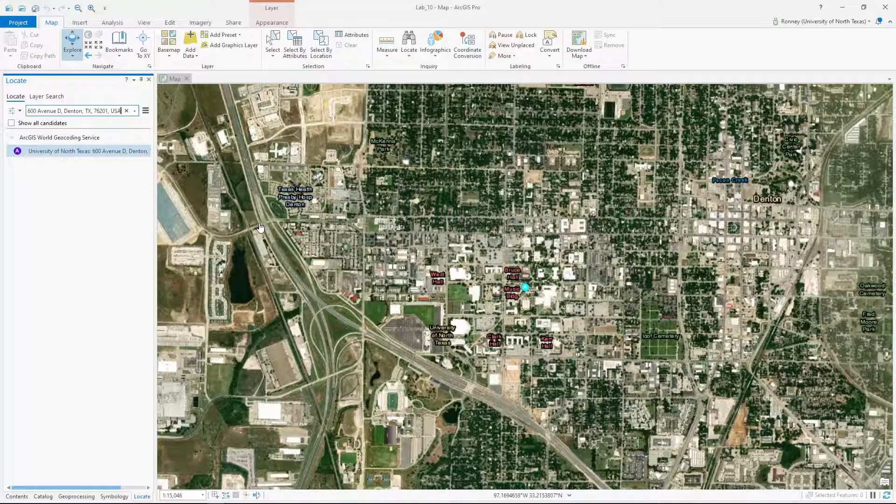
click(149, 80)
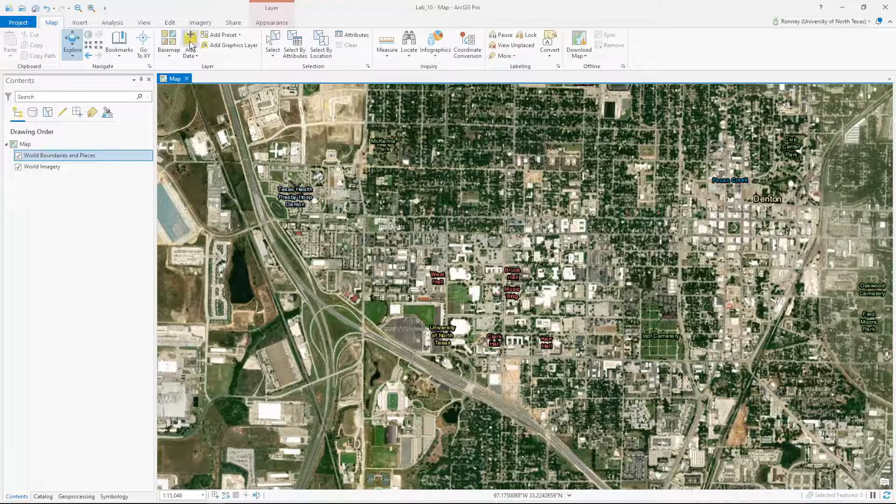
Add the naip_UNT.tif raster from Intro_to_GIS\Labs\Lab_10\data\naip_UNT to the map
click(193, 56)
click(213, 80)
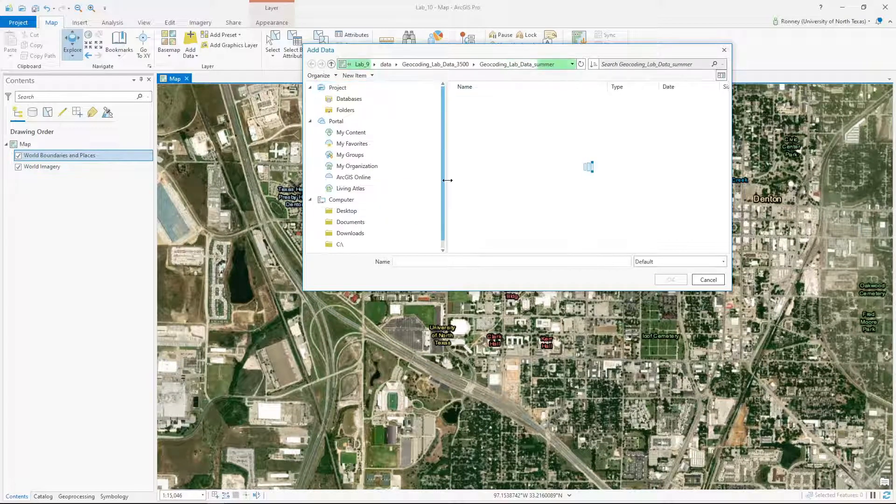
scroll(442, 164, down, 1)
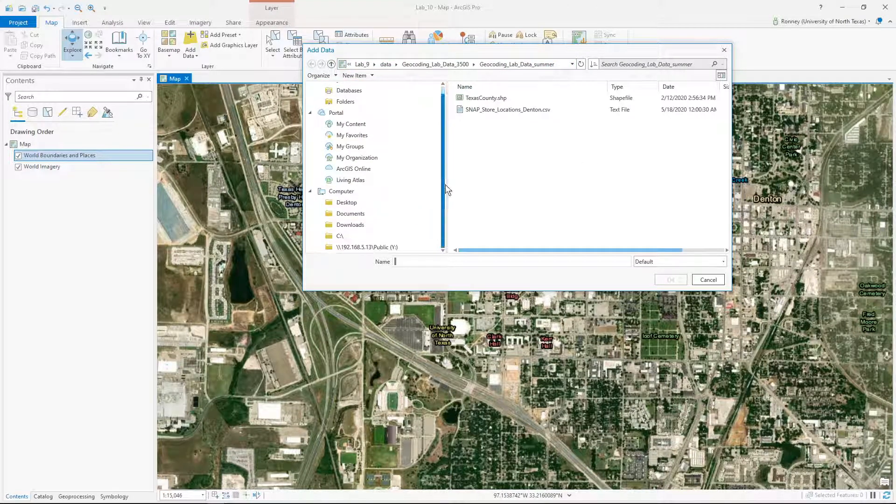
click(349, 64)
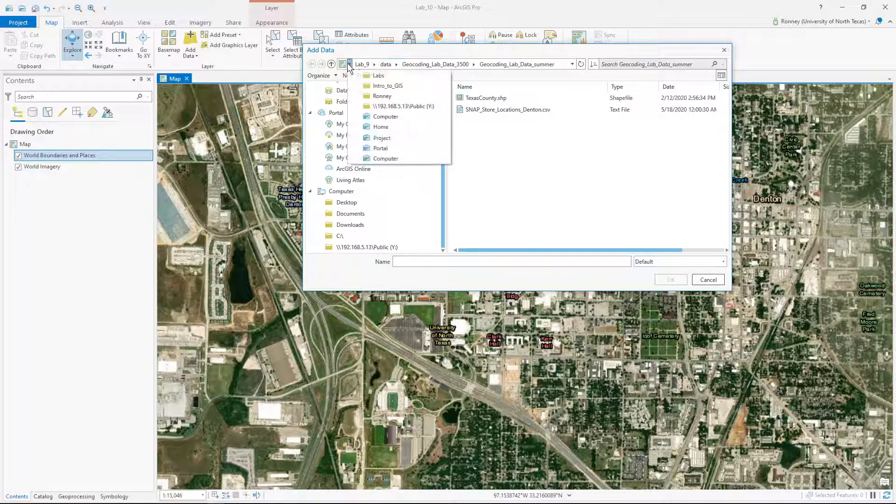
click(368, 75)
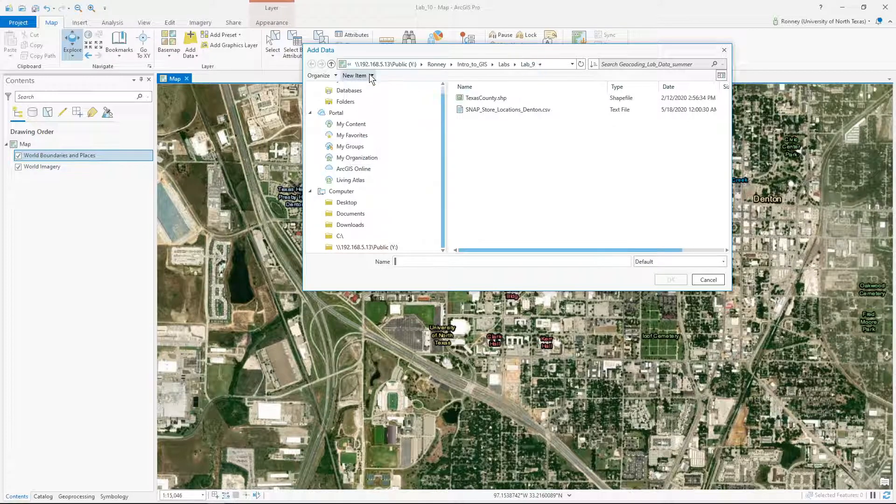
click(504, 64)
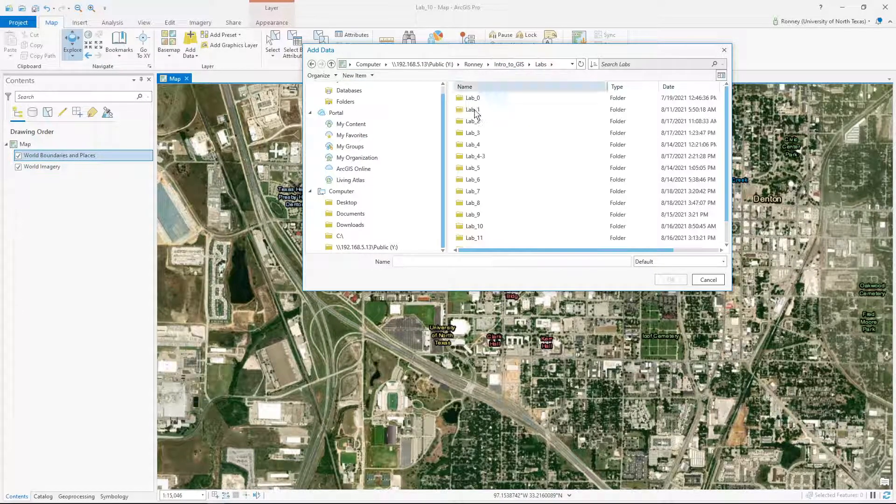
double_click(487, 227)
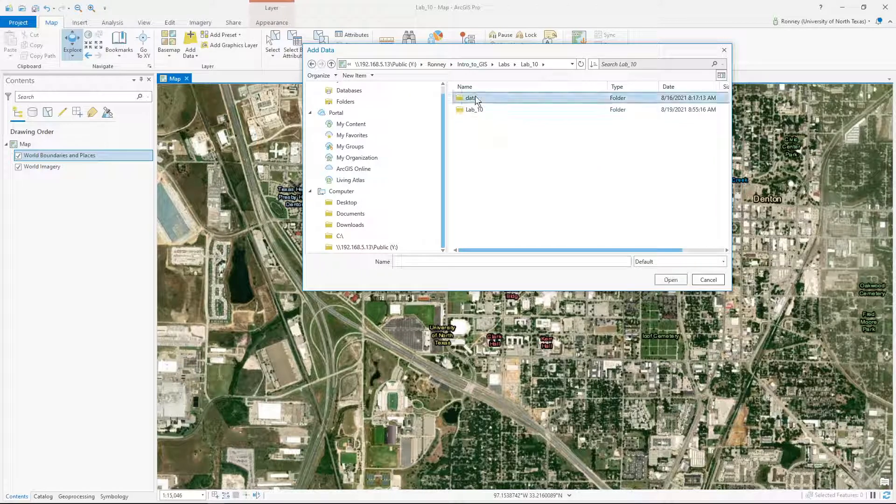
double_click(472, 99)
click(467, 99)
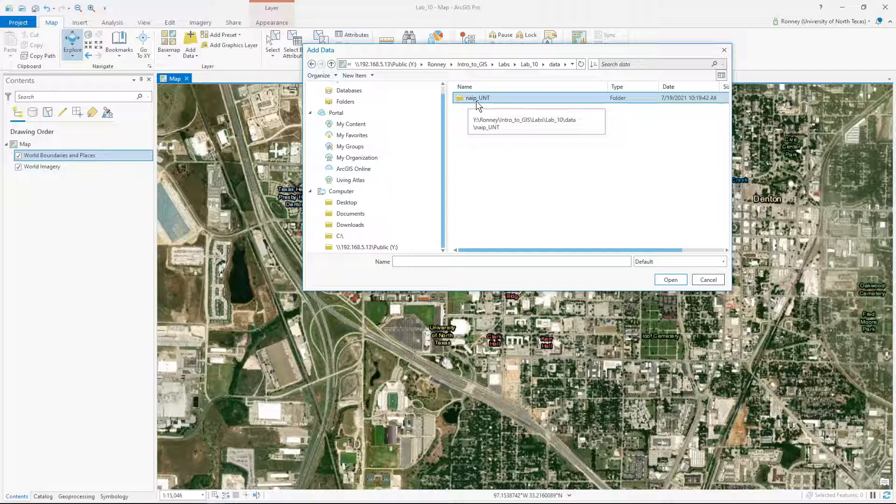
double_click(476, 99)
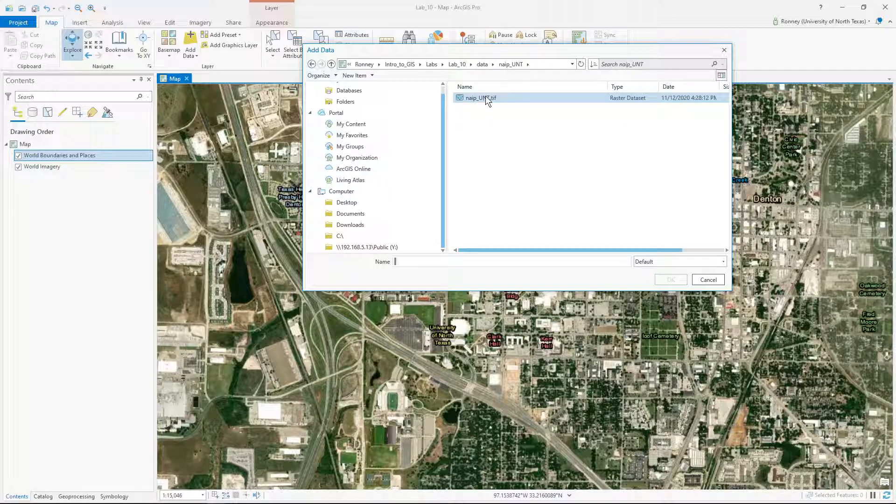
click(487, 95)
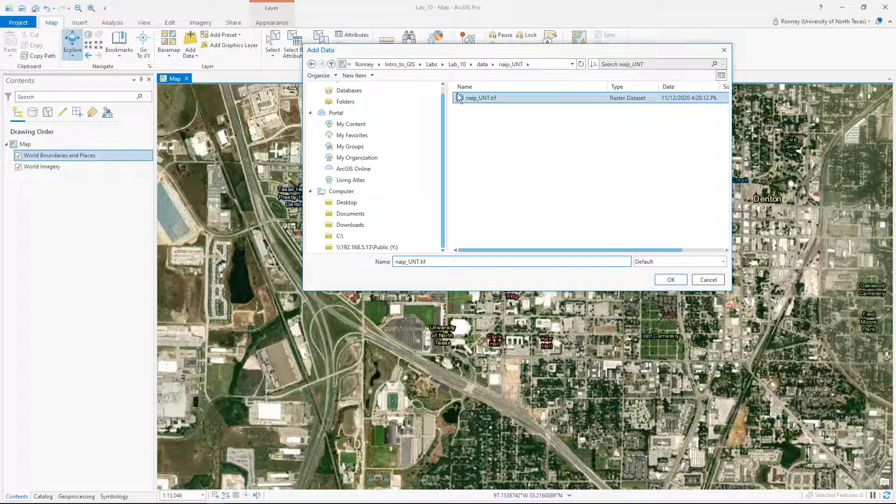
click(683, 283)
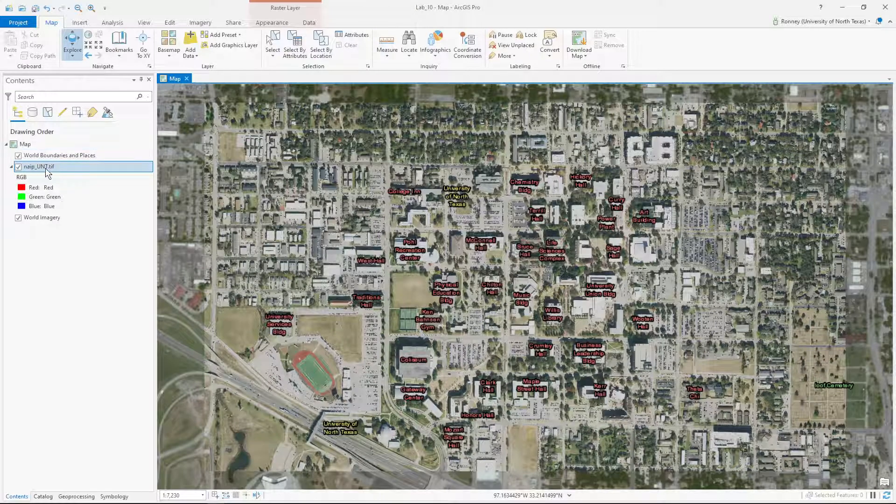
Move naip_UNT.tif above World Boundaries and Places and back below it, and hide the World Boundaries and Places and World Imagery layers
drag(42, 165, 55, 151)
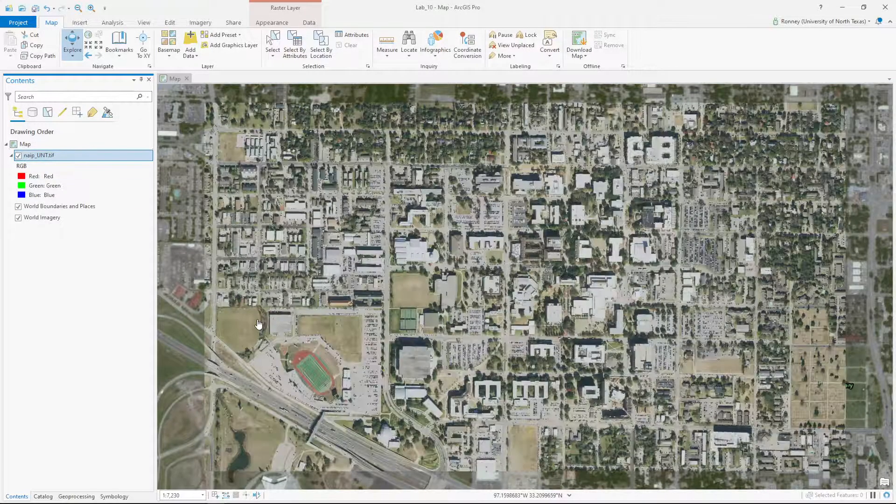
drag(63, 157, 67, 218)
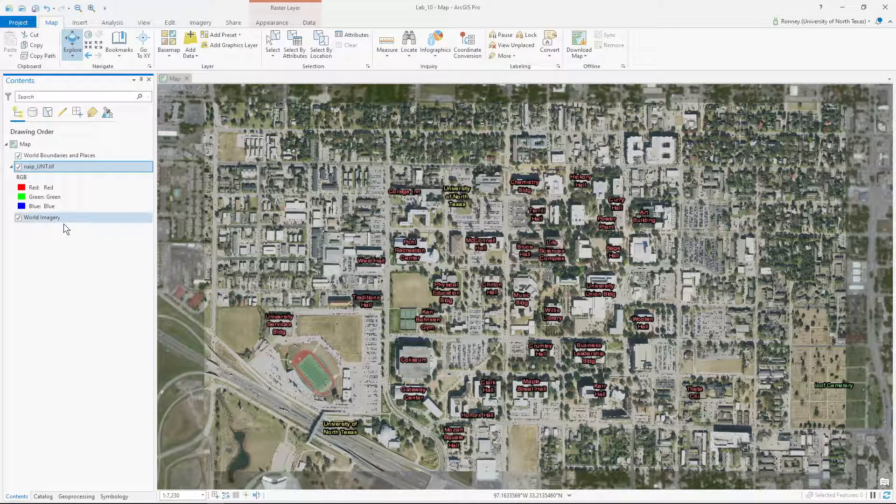
click(18, 218)
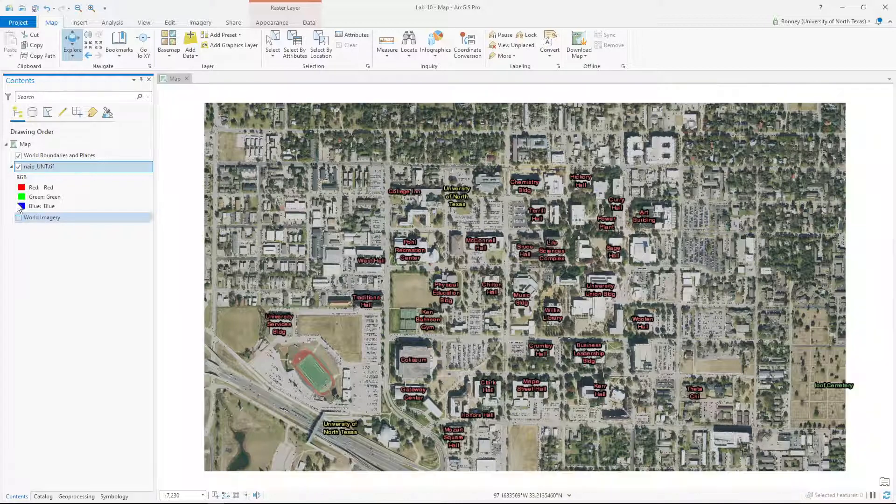
click(19, 156)
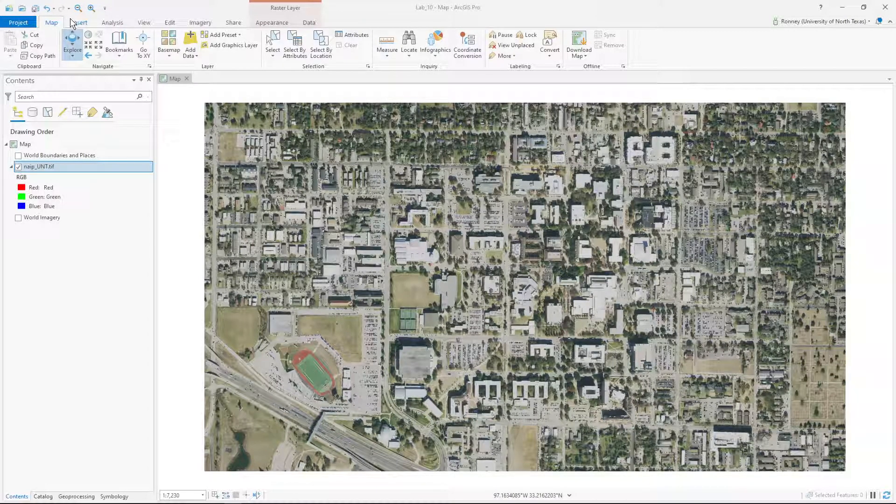
Start creating a new shapefile in the project's Lab_10 folder from the Catalog
click(144, 24)
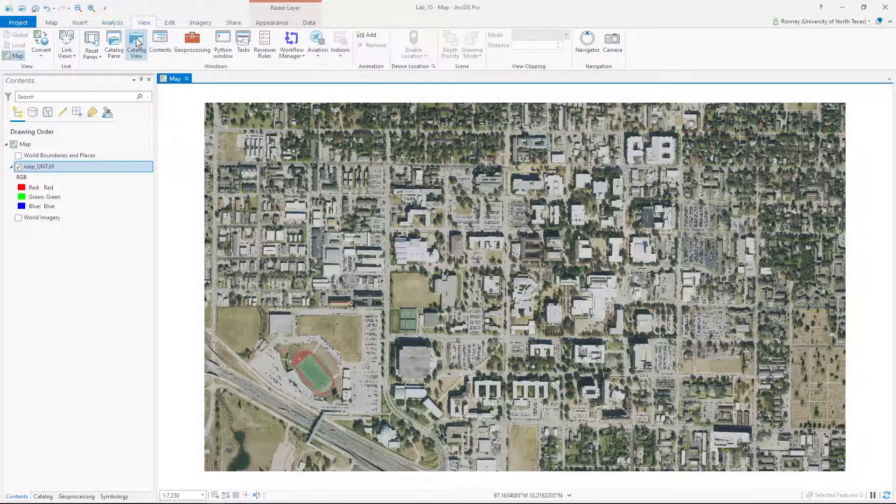
click(114, 44)
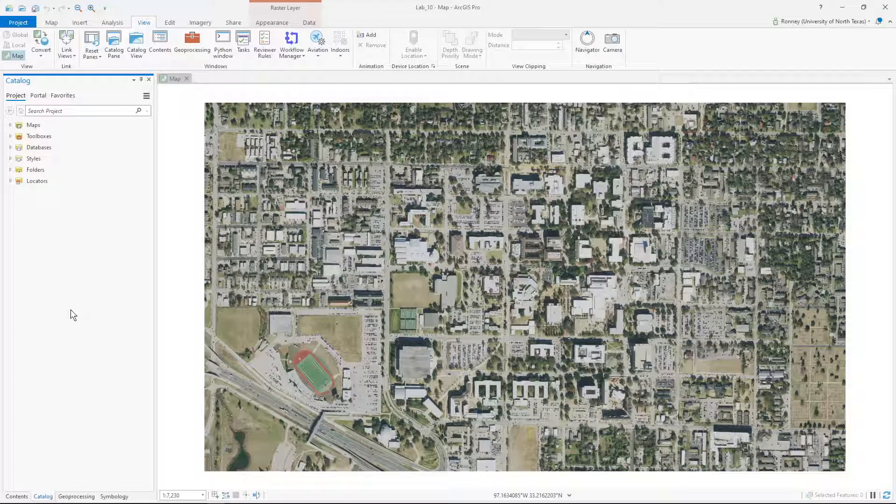
click(10, 170)
right_click(29, 181)
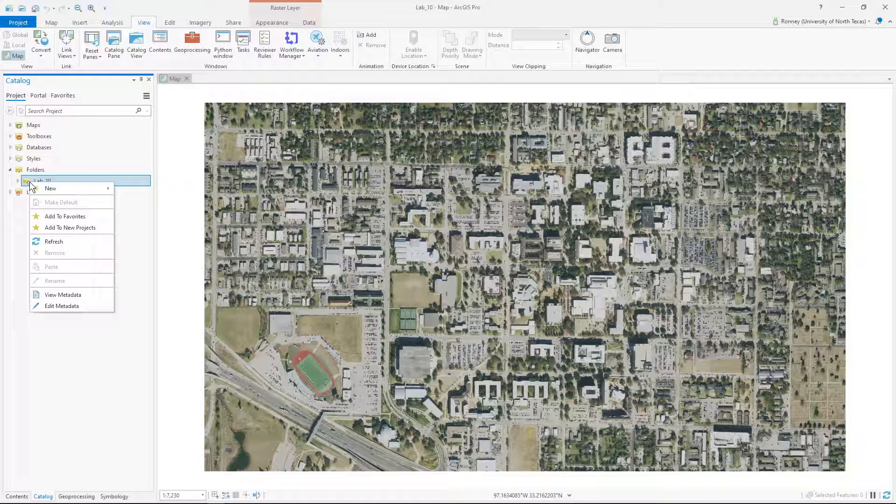
mouse_move(38, 190)
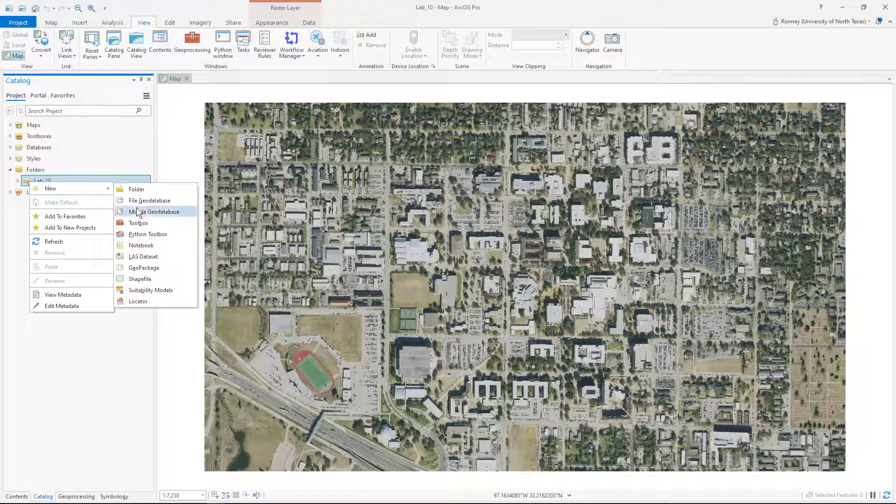
click(140, 279)
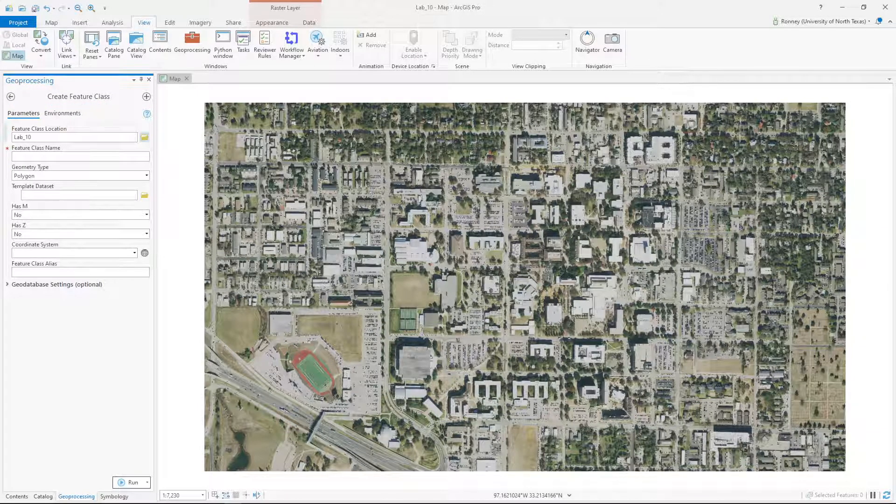
Name the new feature class Trees.shp and set its geometry type to Point
click(51, 137)
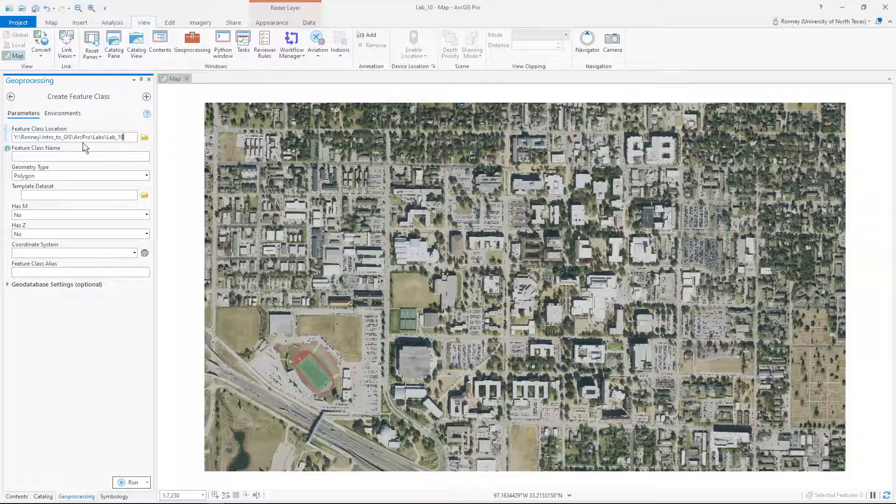
click(82, 156)
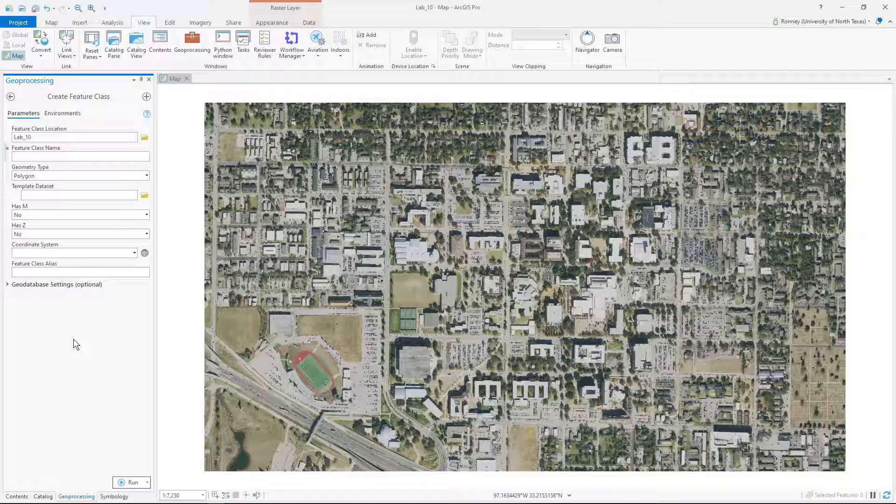
text(Trees)
text(.shp)
click(147, 176)
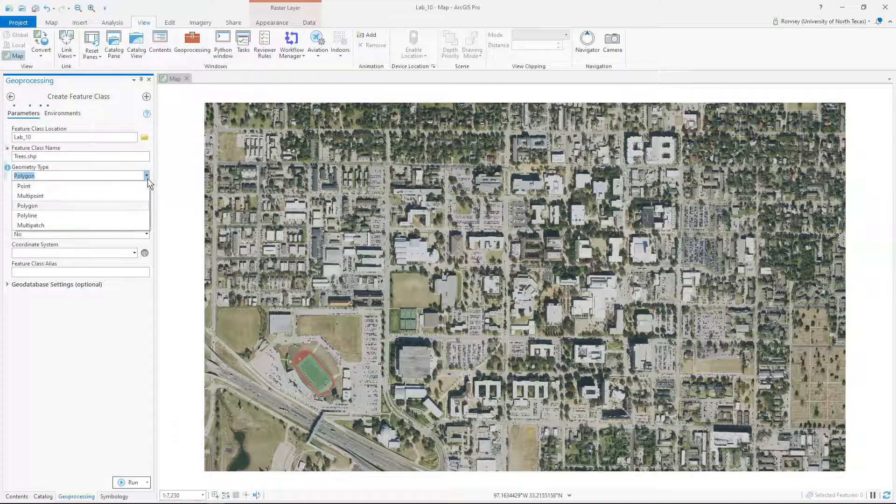
click(50, 184)
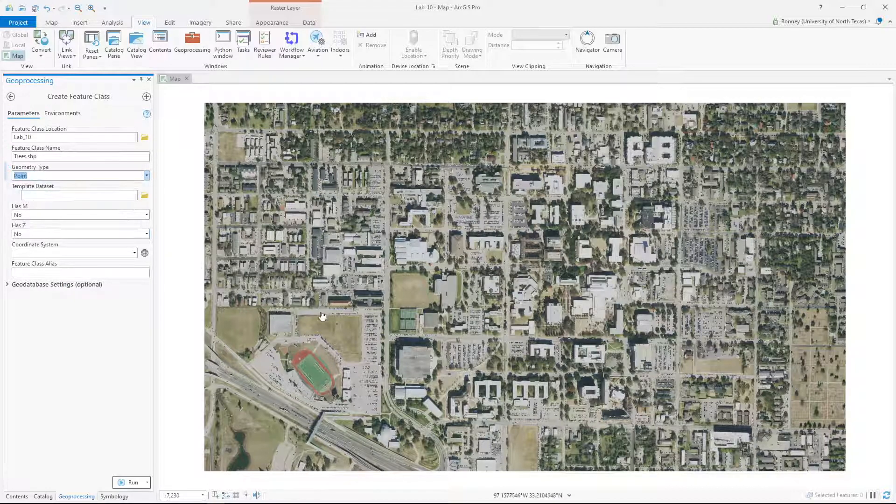
Assign the geographic coordinate system WGS 1984 from the World group to Trees.shp and create the shapefile
scroll(479, 285, up, 5)
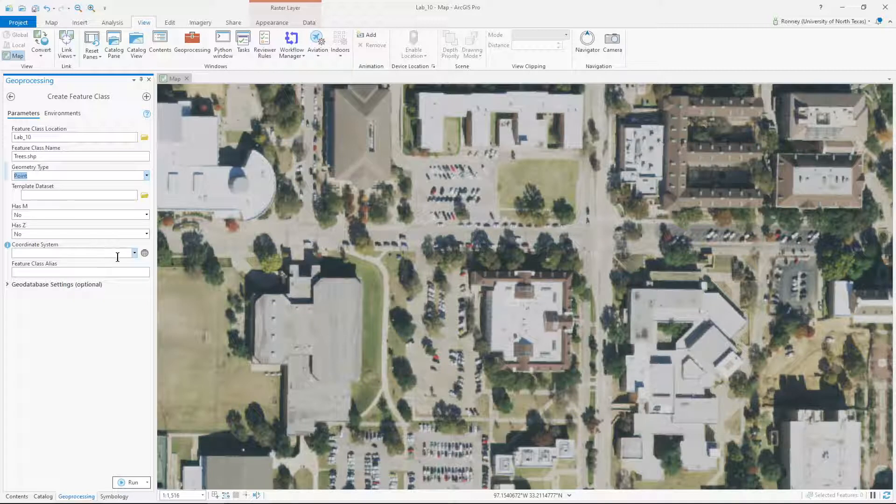
click(145, 254)
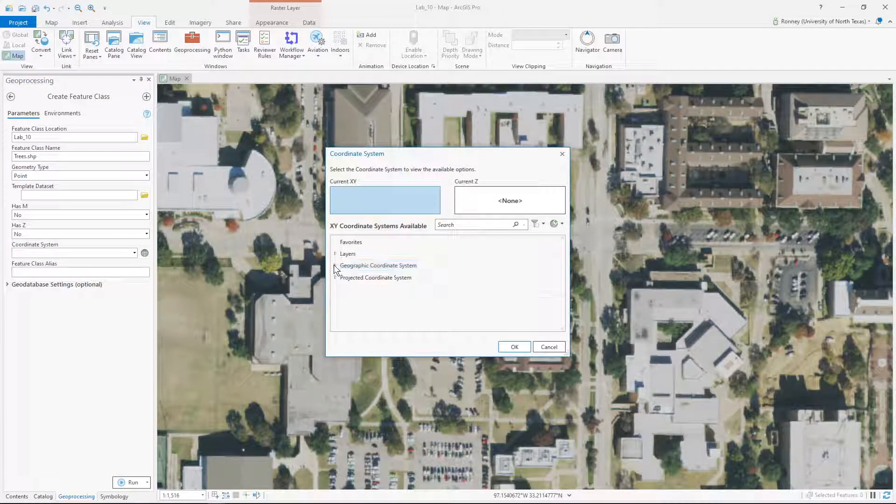
click(334, 266)
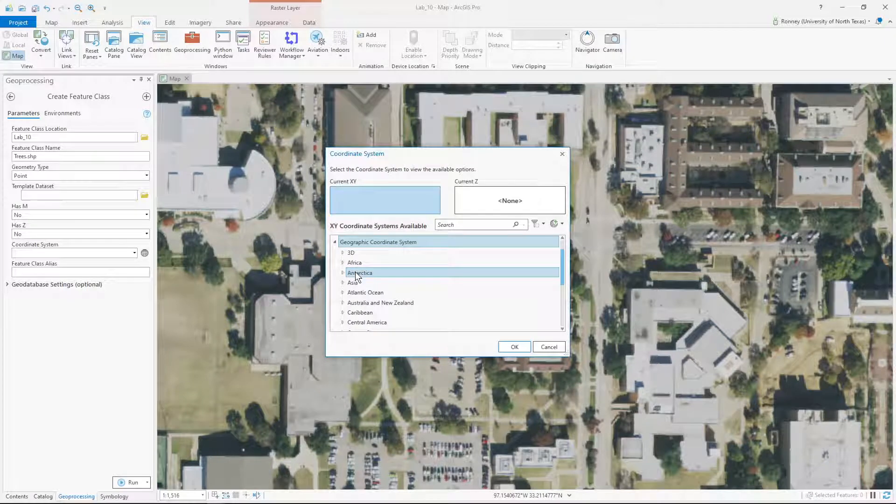
scroll(373, 273, down, 4)
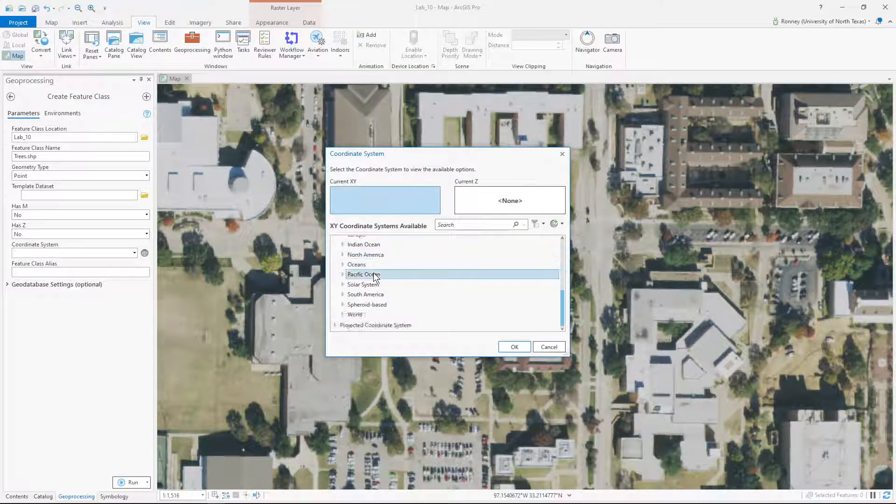
click(356, 312)
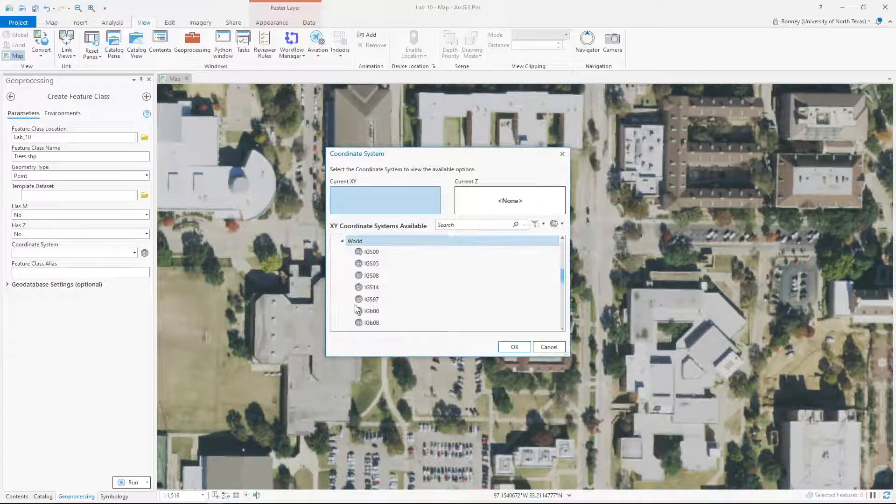
scroll(369, 298, down, 10)
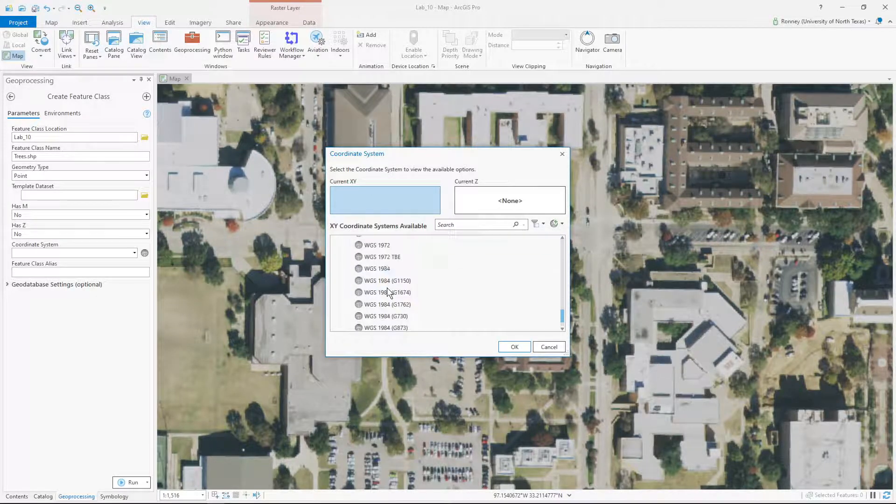
click(385, 268)
click(513, 346)
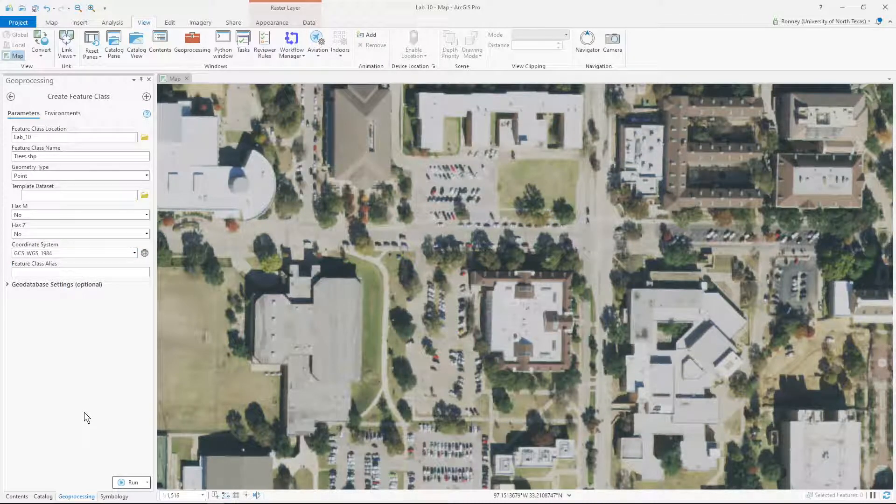
click(132, 483)
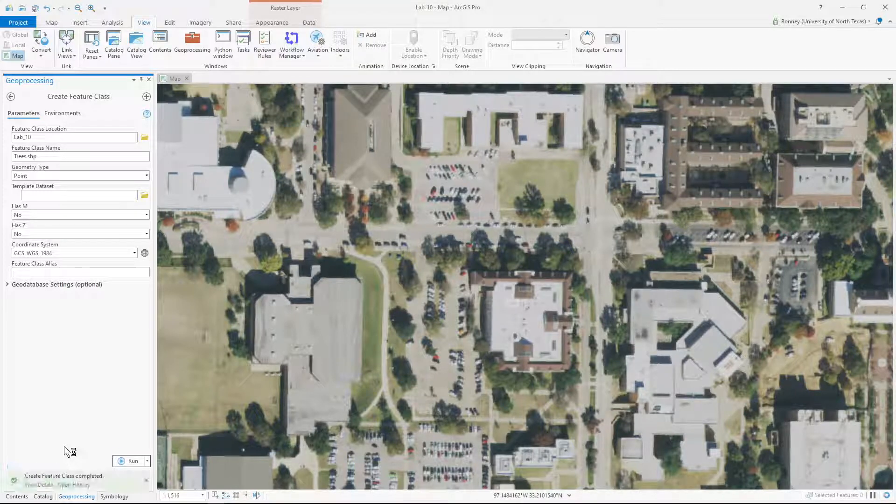
Expand the Lab_10 folder in the Catalog to check for Trees.shp and start another new shapefile there
click(43, 496)
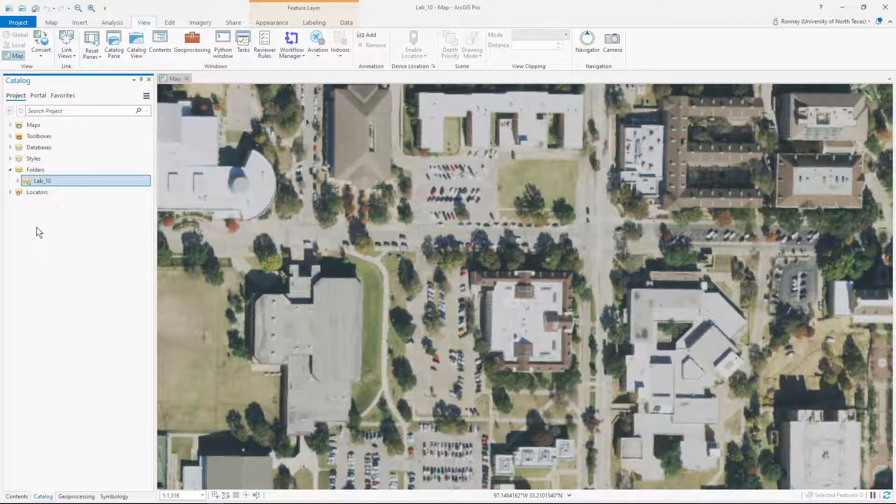
click(17, 181)
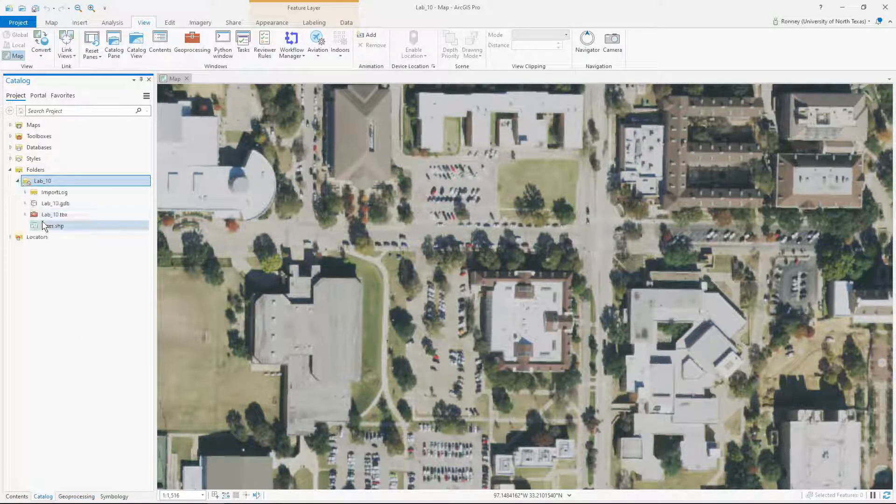
mouse_move(47, 229)
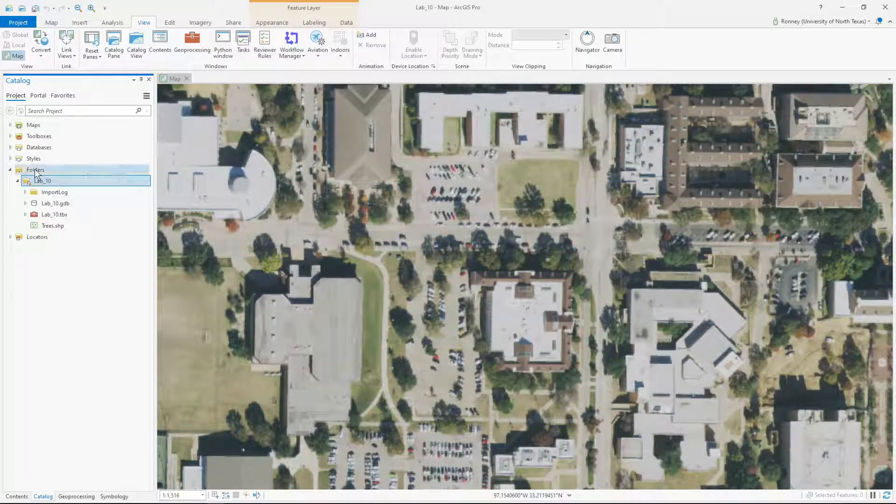
right_click(52, 181)
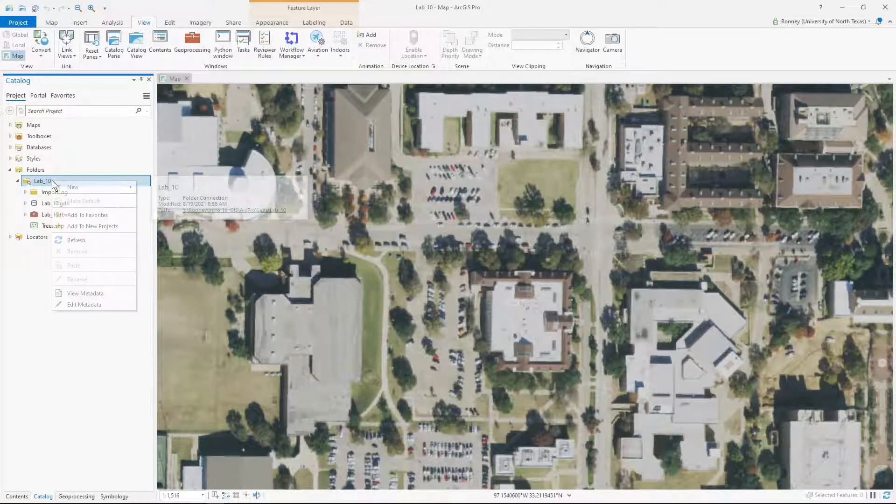
click(70, 188)
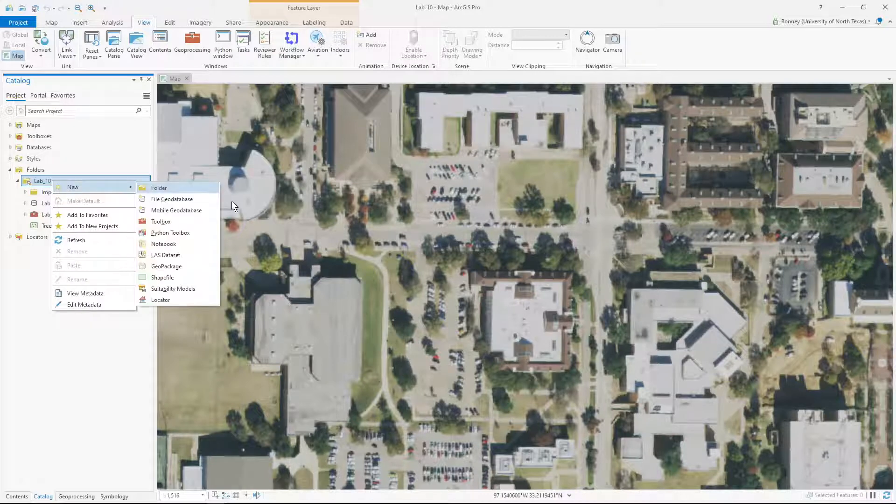
click(175, 279)
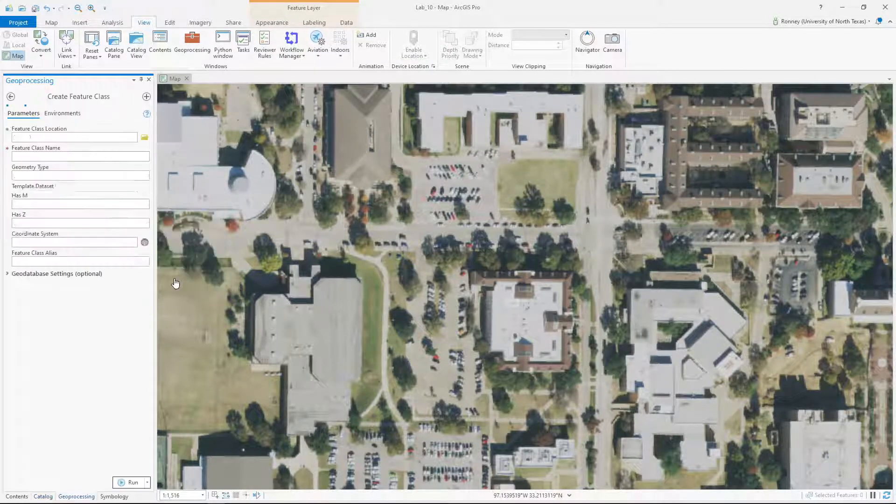
Name the second feature class Road.shp and set its geometry type to Polyline
click(85, 159)
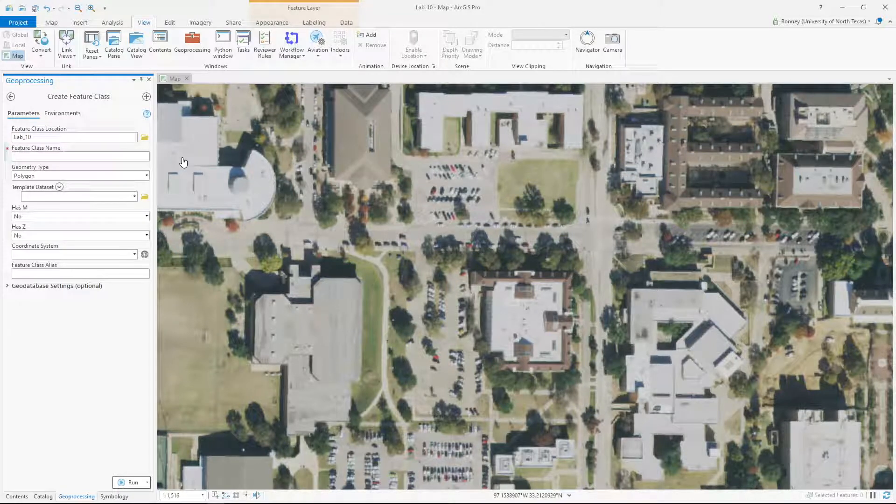
text(Road.shp)
click(147, 175)
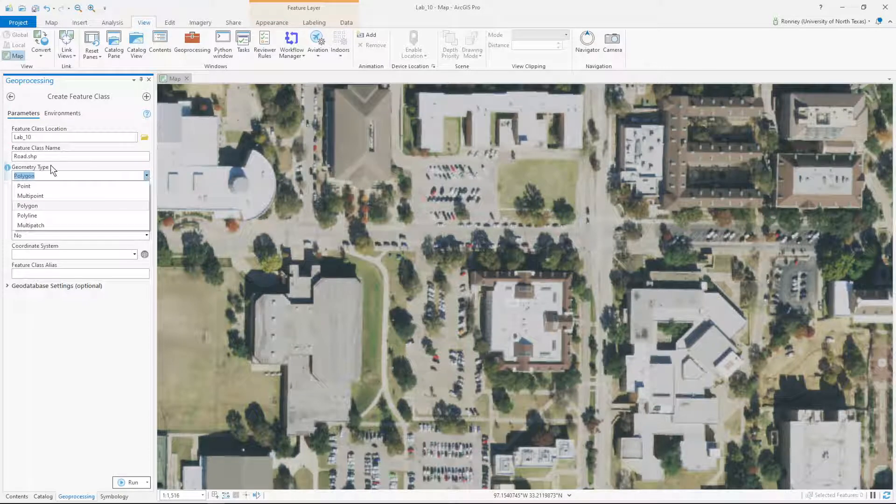
click(27, 215)
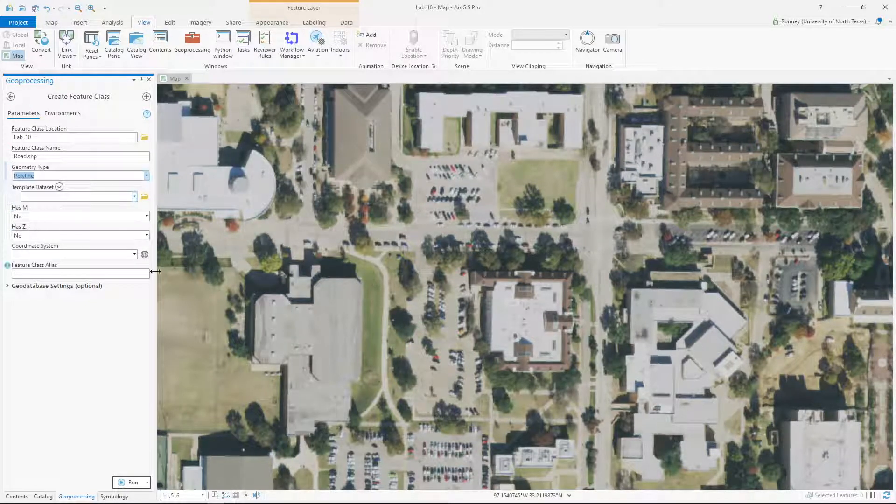
Set the coordinate system of Road.shp to the geographic system WGS 1984 from the World group
click(145, 255)
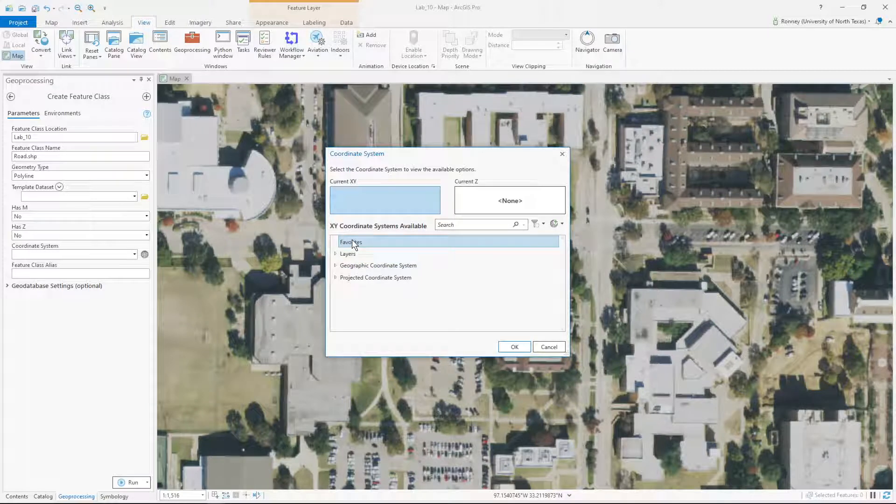
click(335, 253)
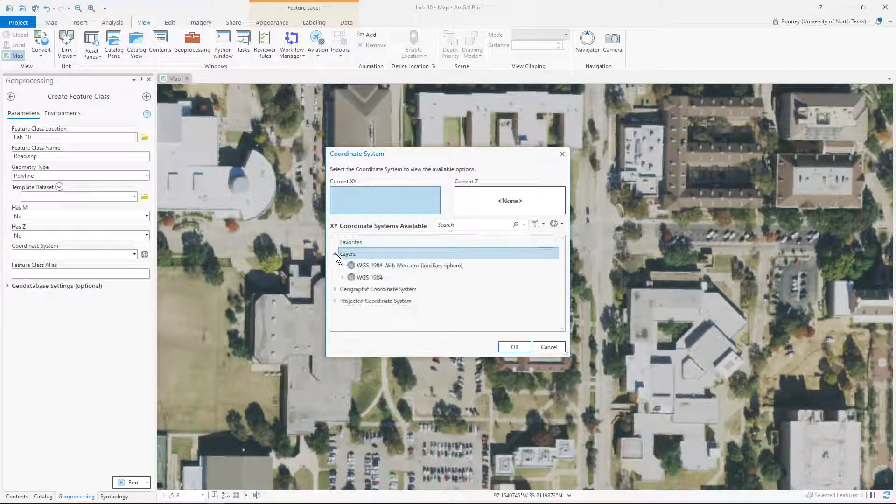
click(335, 253)
click(335, 253)
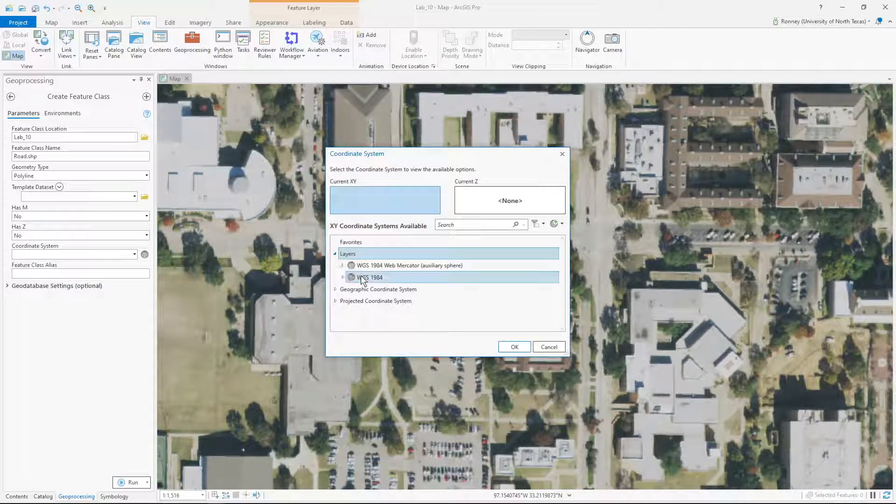
click(335, 254)
click(335, 265)
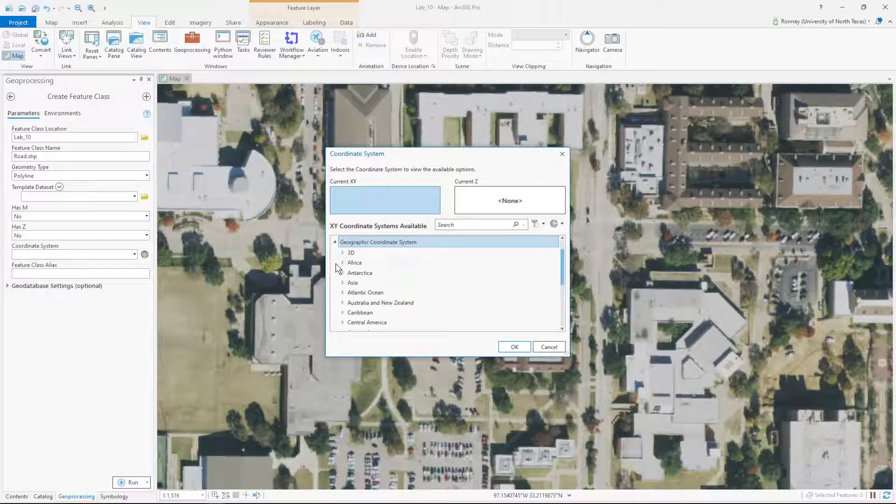
scroll(398, 276, down, 3)
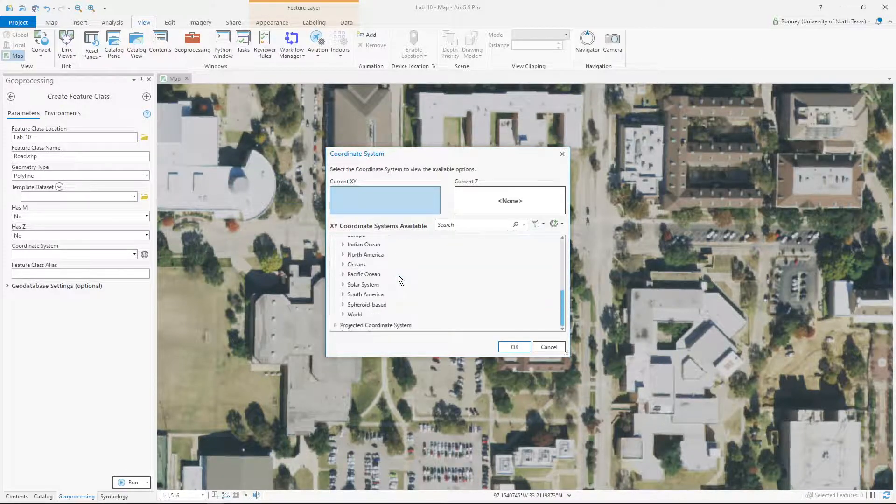
double_click(357, 311)
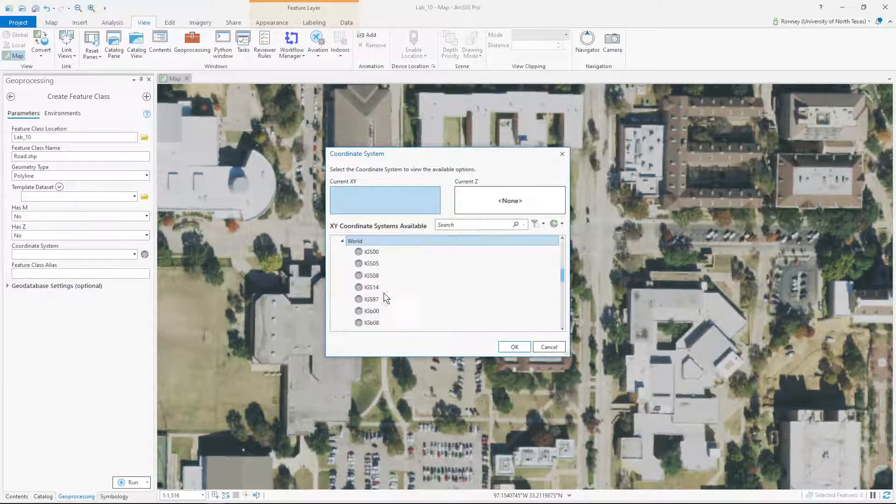
scroll(397, 281, down, 3)
scroll(397, 281, down, 5)
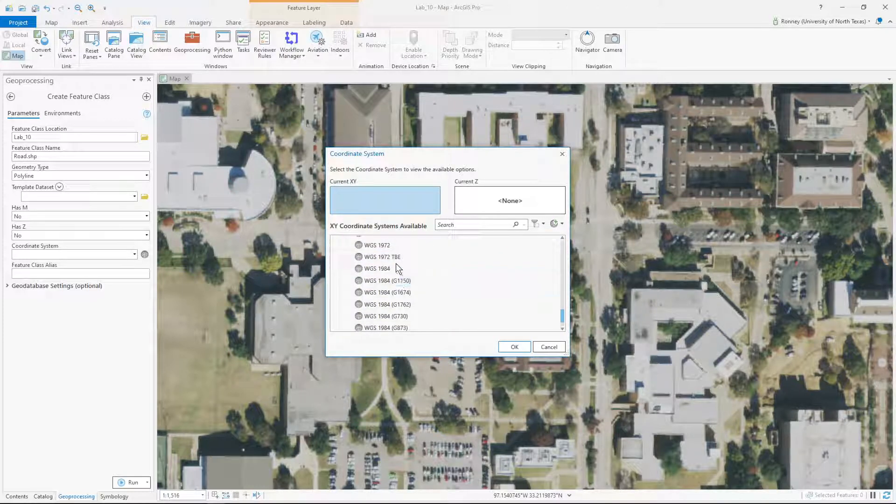
click(396, 265)
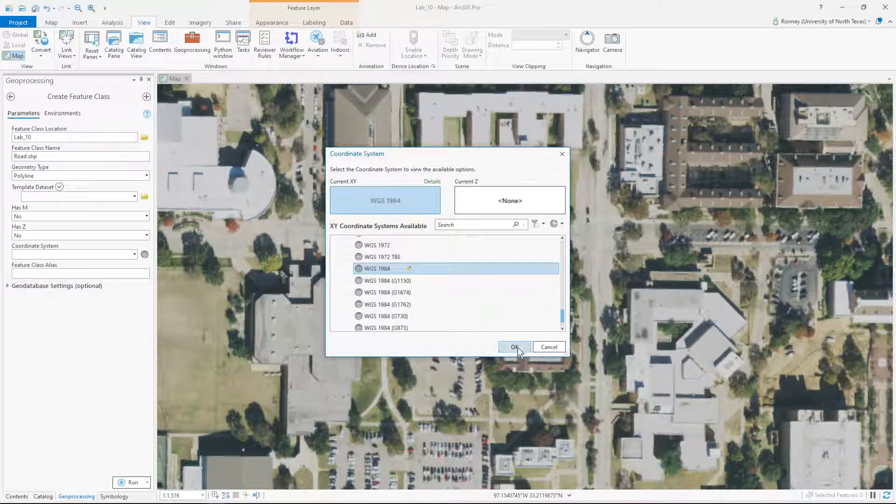
click(517, 348)
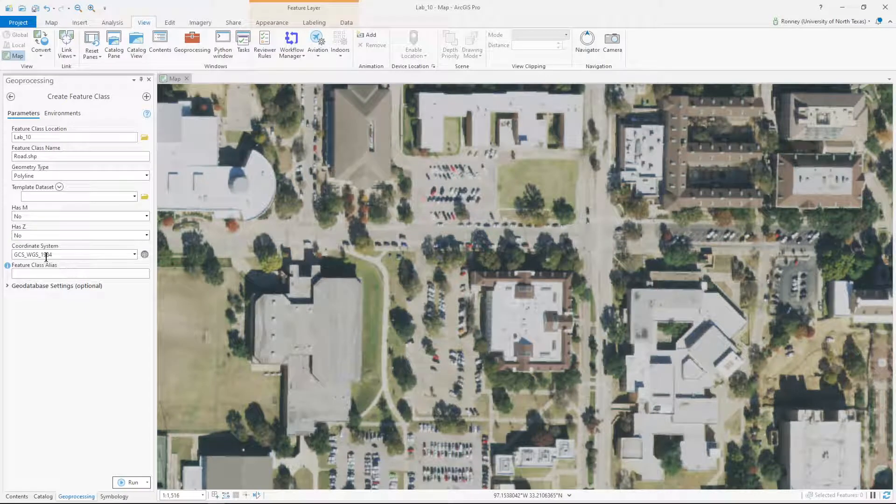
Create the Road.shp shapefile and check for it in the Lab_10 folder
click(118, 485)
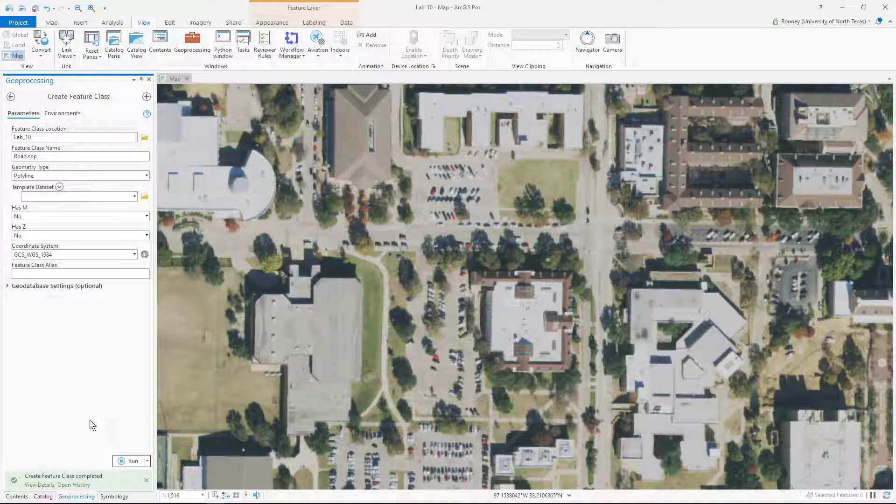
click(50, 495)
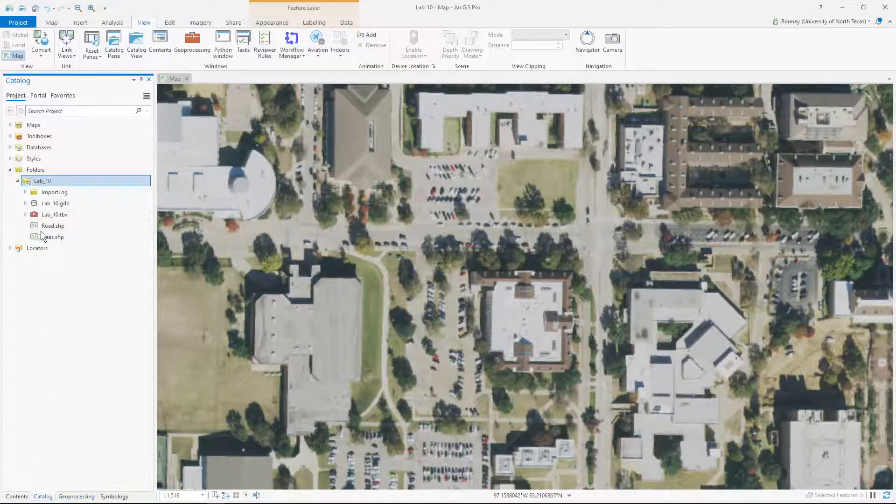
Name the third feature class Building.shp and set its geometry type to Polygon
click(75, 496)
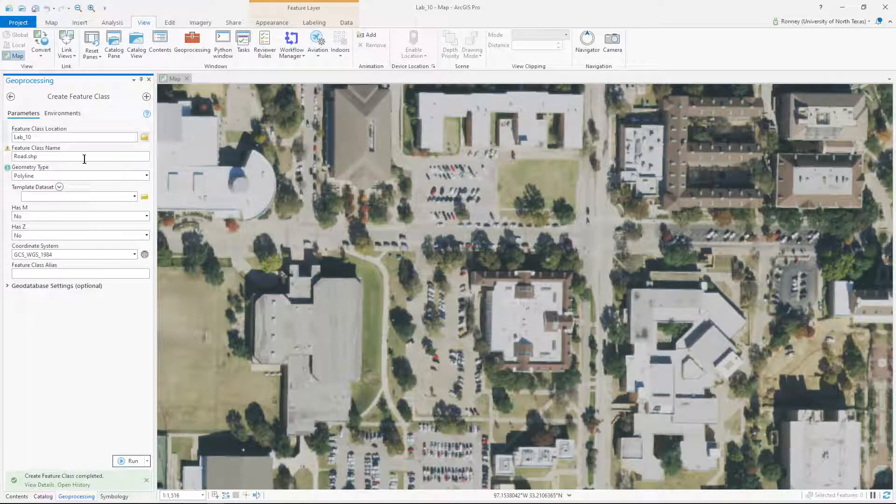
drag(85, 156, 3, 157)
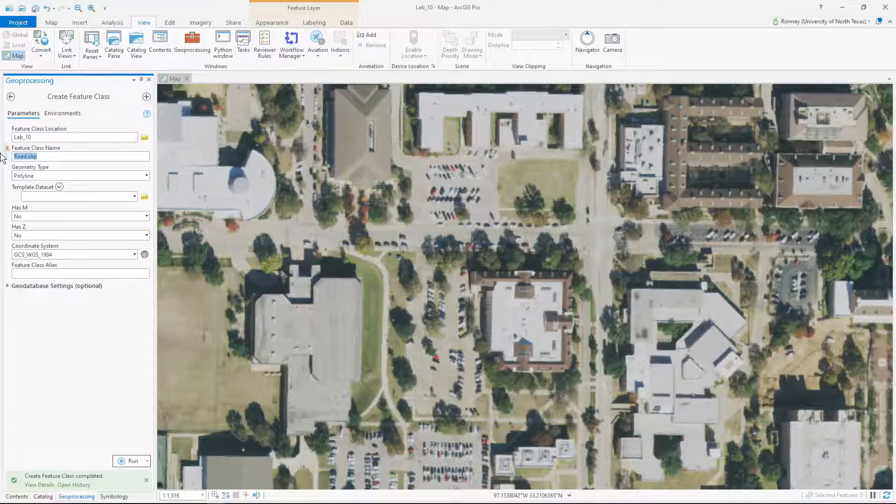
text(Building.shp)
click(147, 177)
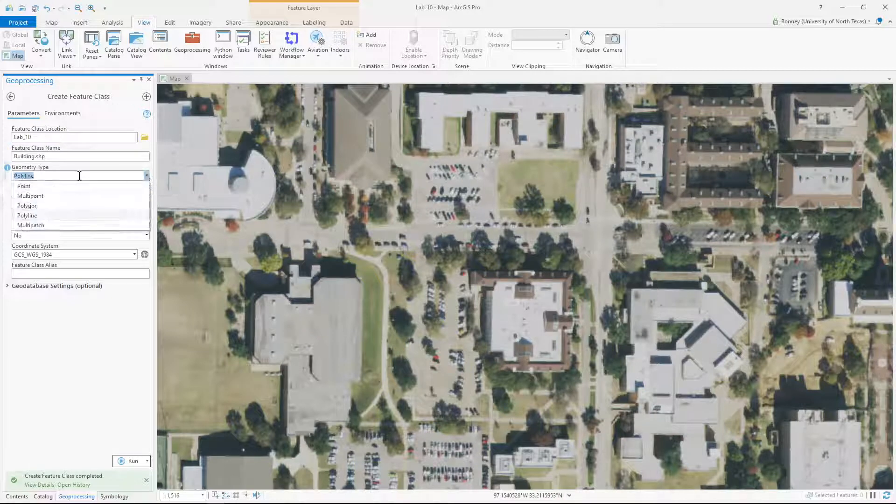
click(69, 206)
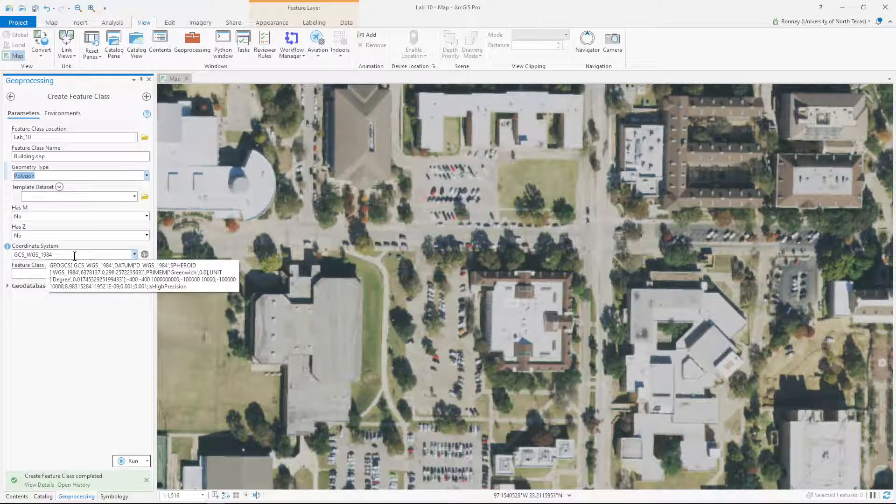
Assign the geographic coordinate system WGS 1984 from the World group to Building.shp and create the shapefile
click(146, 255)
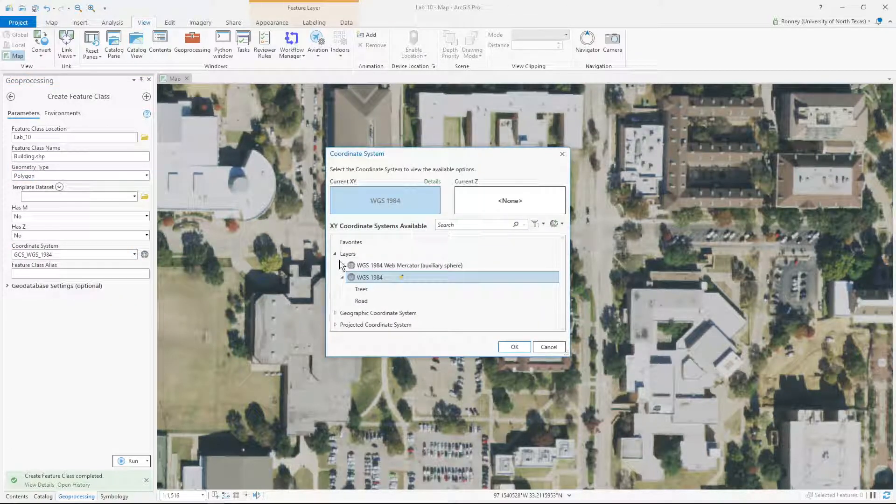
click(335, 254)
click(338, 265)
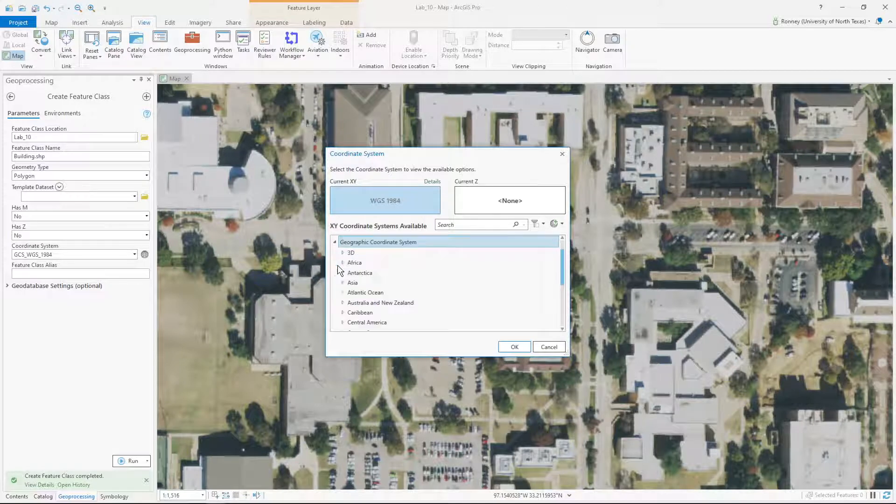
scroll(456, 261, down, 3)
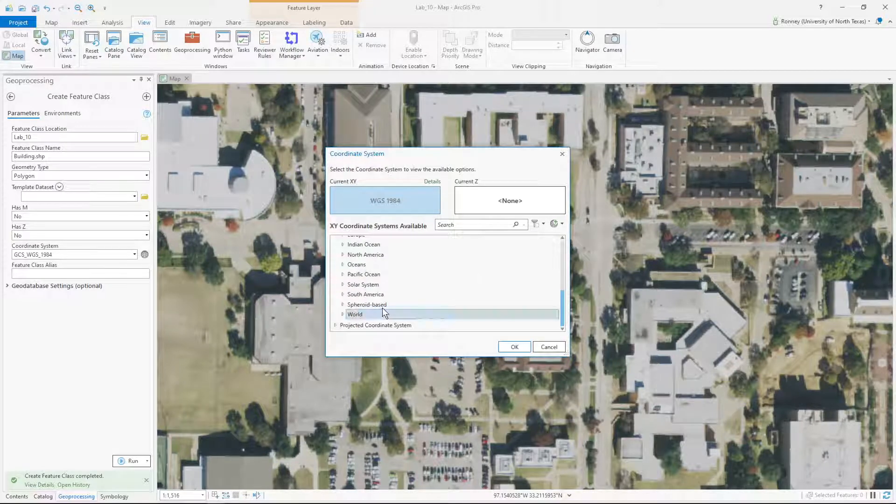
click(343, 315)
scroll(410, 292, down, 5)
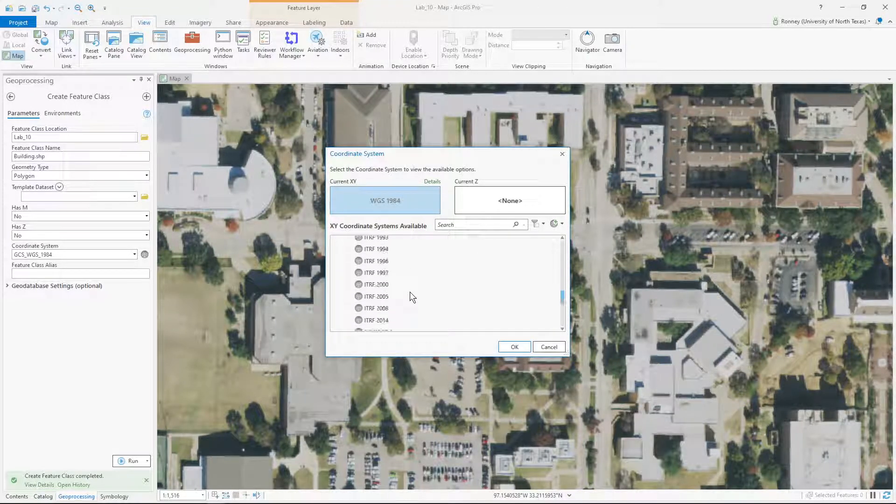
scroll(410, 292, down, 3)
click(400, 290)
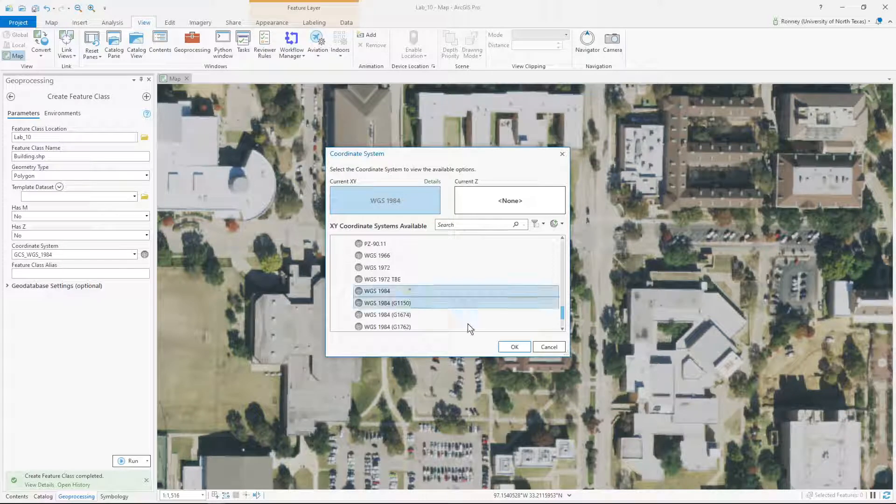
click(515, 347)
click(126, 462)
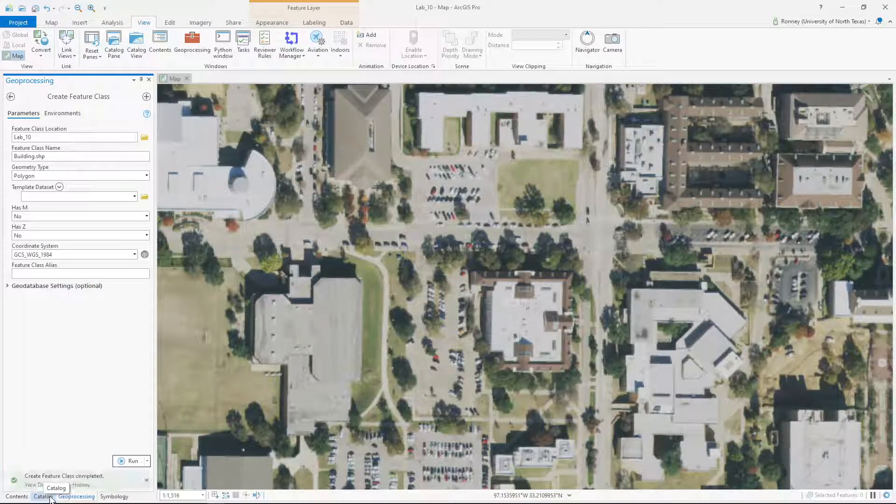
Check that Building, Road and Trees are present both in the Lab_10 folder and among the map's layers
click(47, 497)
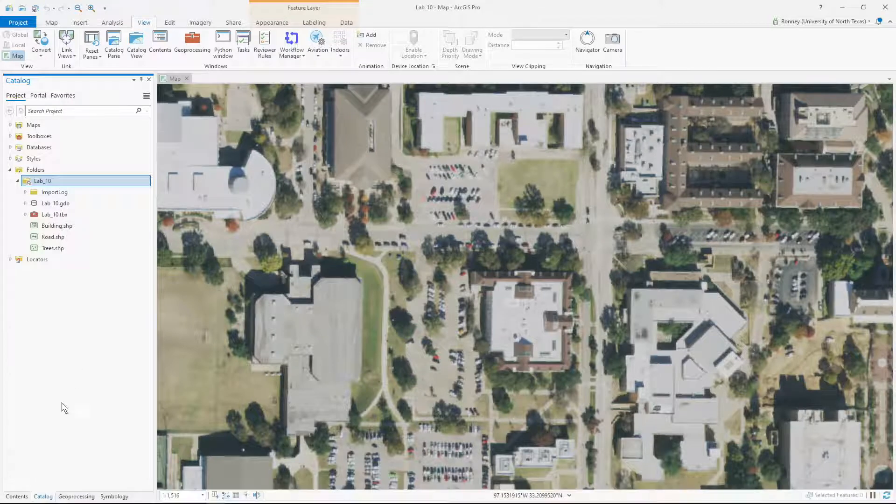
click(24, 496)
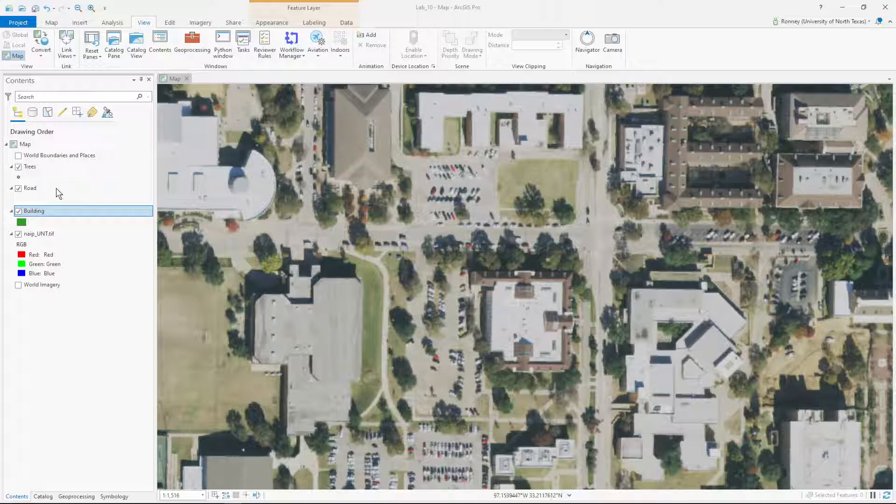
click(50, 495)
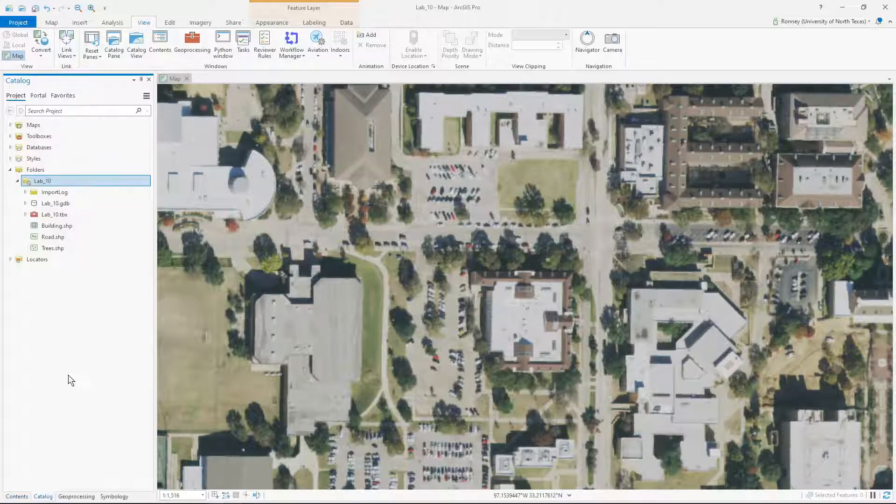
click(75, 224)
shift+click(73, 247)
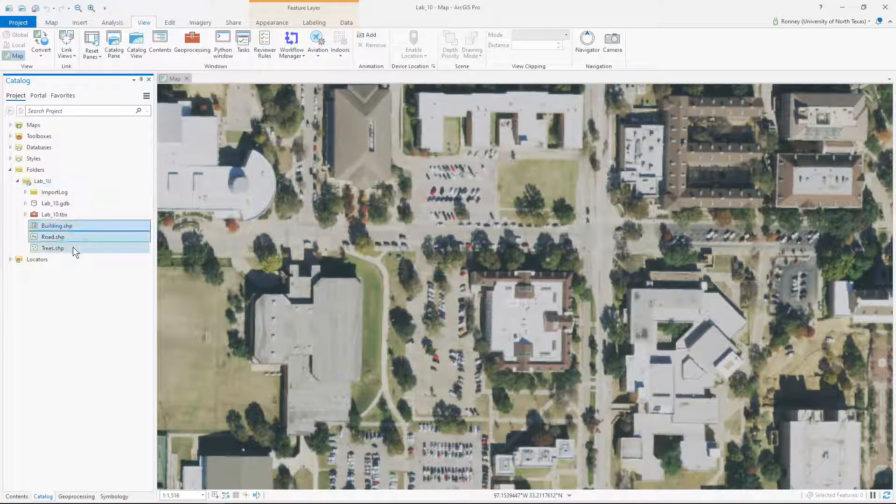
drag(75, 224, 94, 227)
click(16, 496)
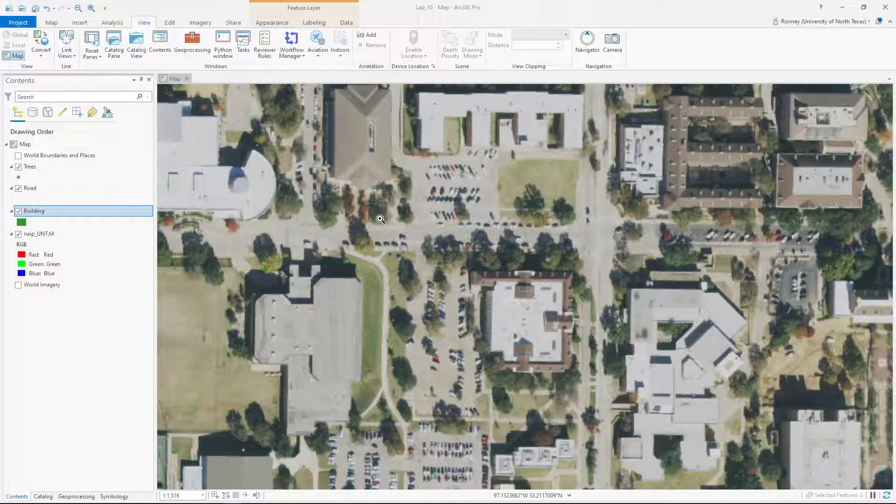
Examine the detail of the NAIP imagery up close and the campus blocks farther north
drag(345, 174, 468, 334)
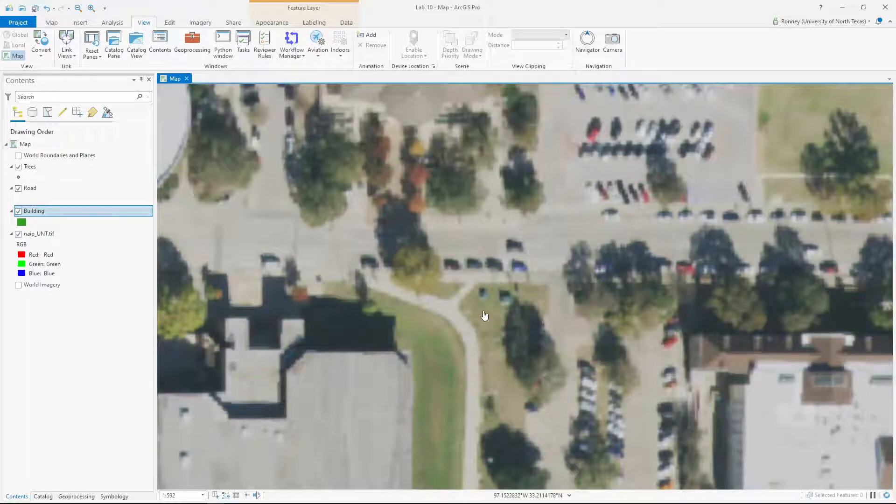
drag(490, 307, 449, 257)
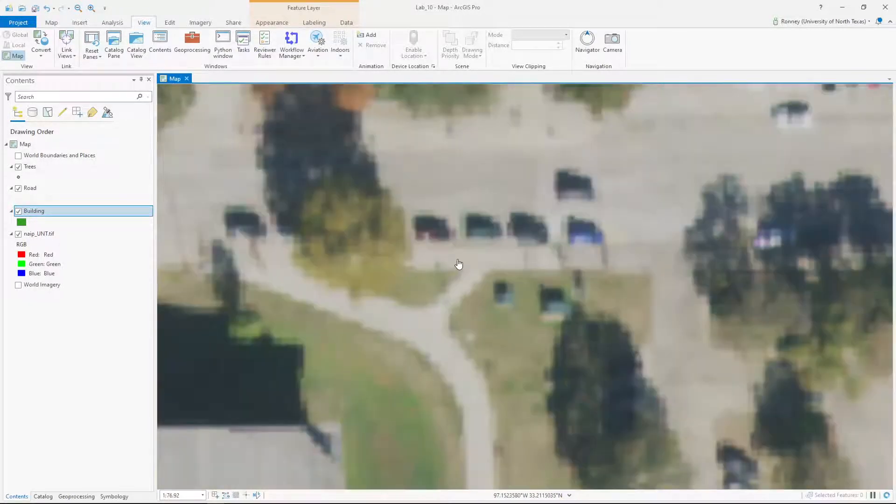
scroll(459, 265, down, 10)
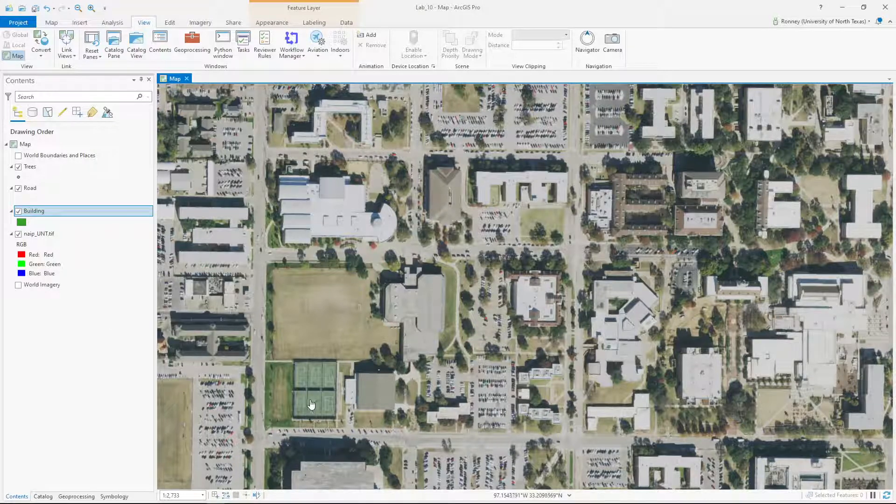
drag(366, 181, 358, 377)
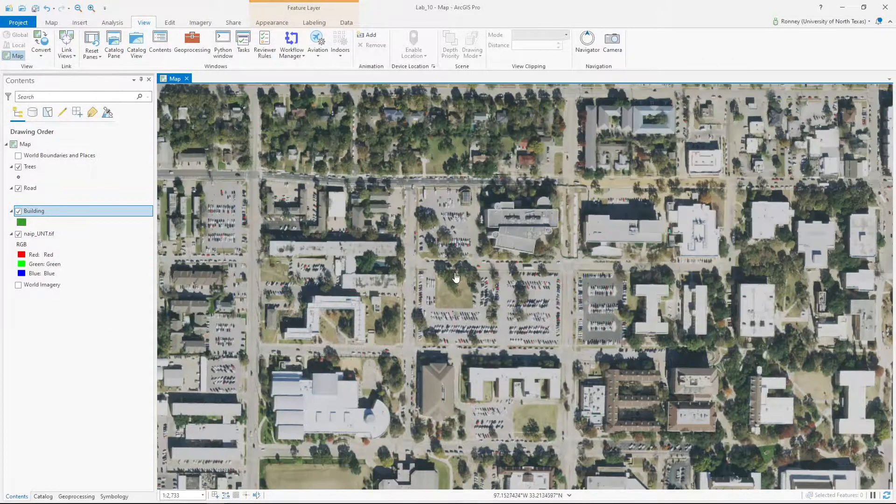
drag(513, 214, 478, 273)
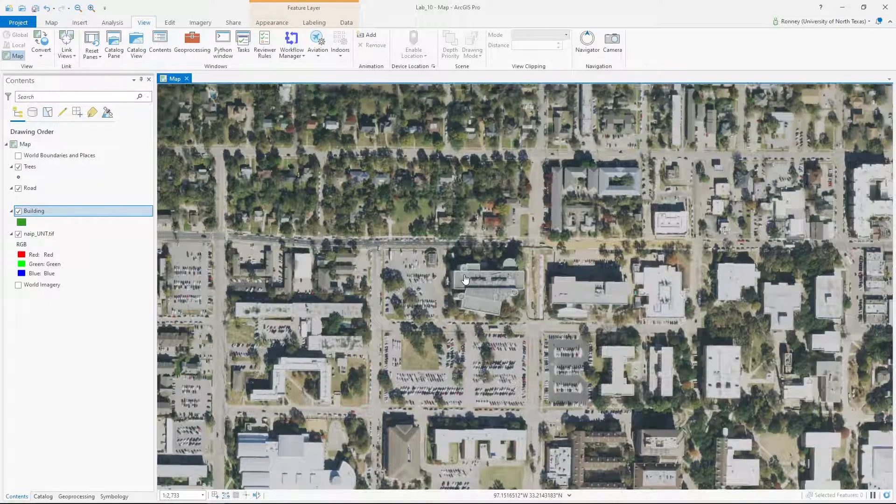
scroll(462, 284, up, 1)
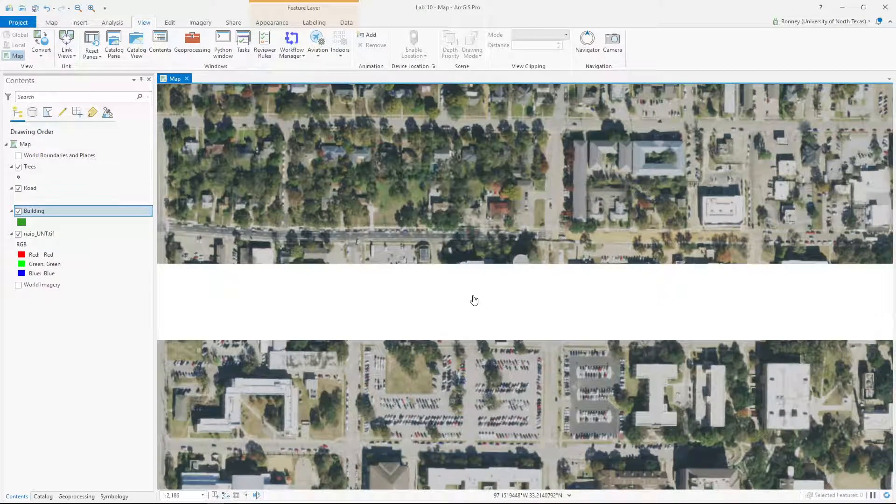
scroll(450, 300, up, 1)
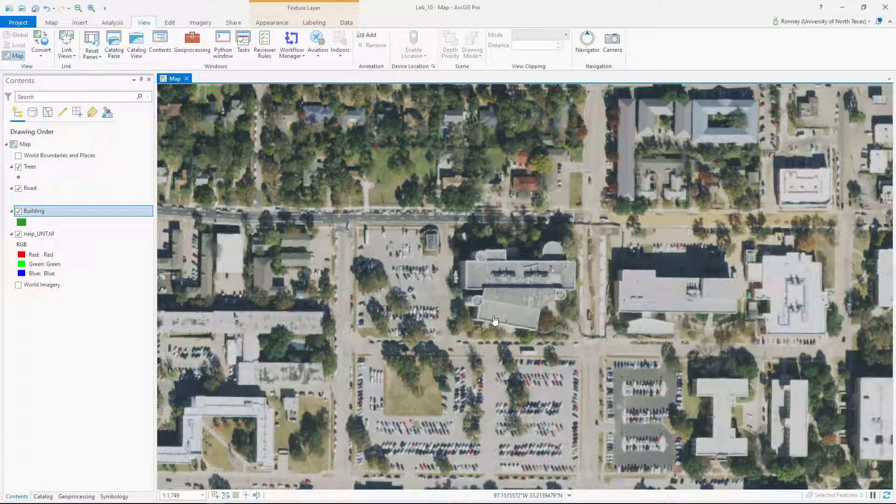
Place two Trees points on the tree cluster at the west side of the northern parking lot and clear the selection
click(170, 22)
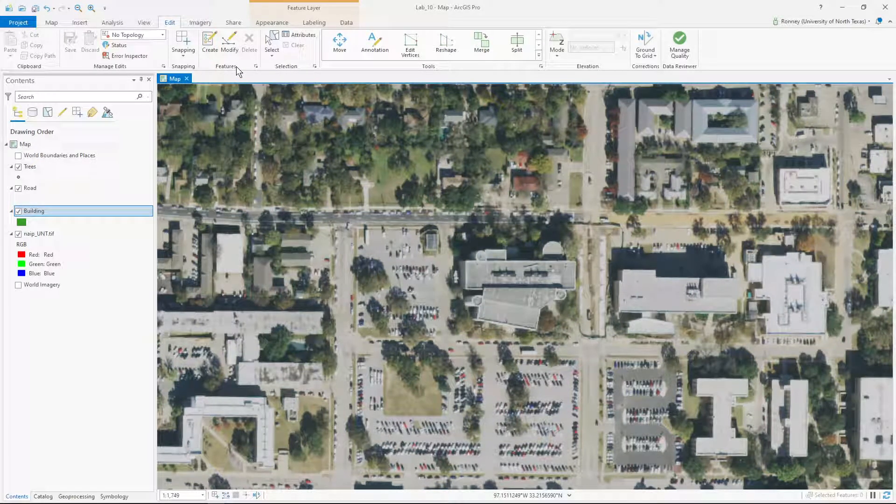
click(209, 46)
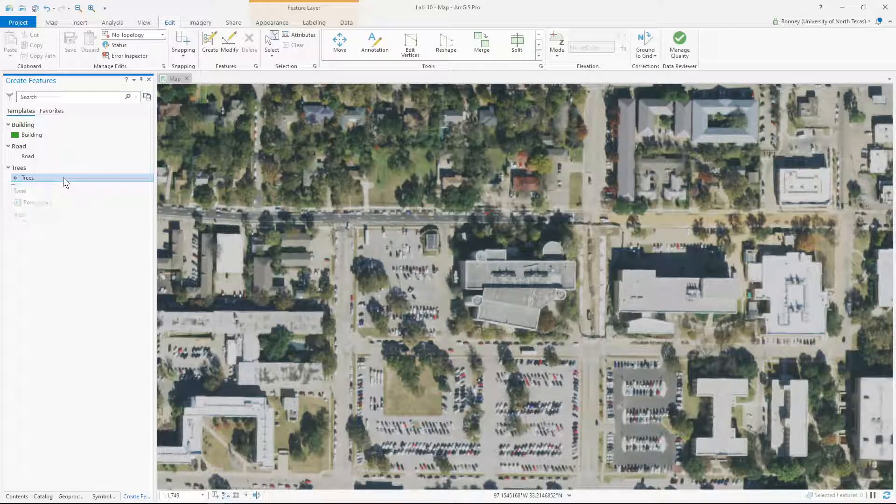
click(39, 180)
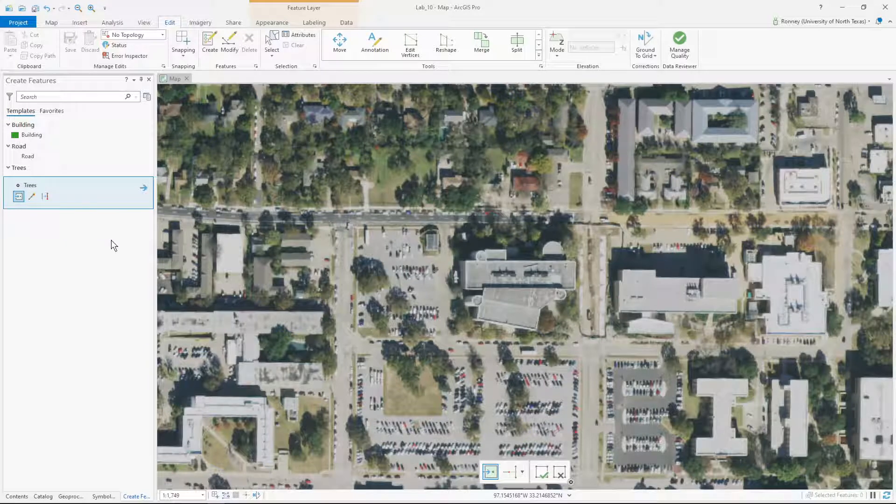
click(341, 238)
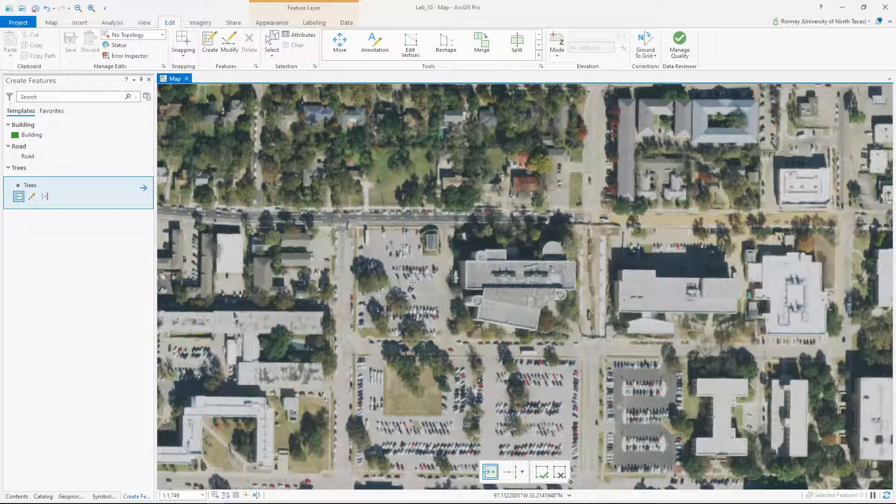
click(380, 282)
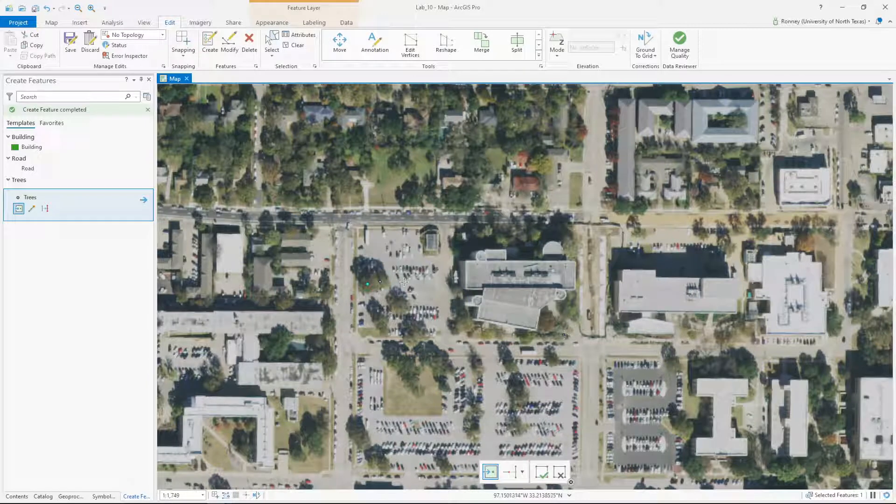
click(295, 45)
Change the Trees layer symbol to Circle 3 with a dark green fill and apply it
click(26, 491)
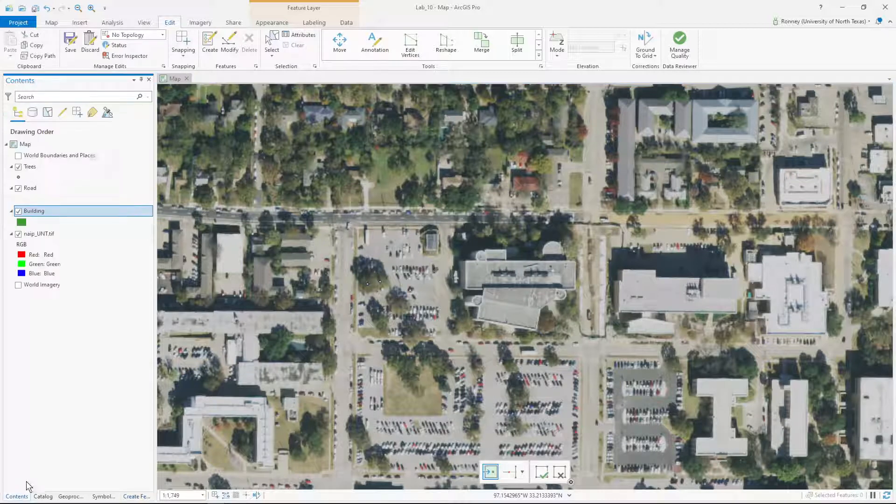
click(18, 177)
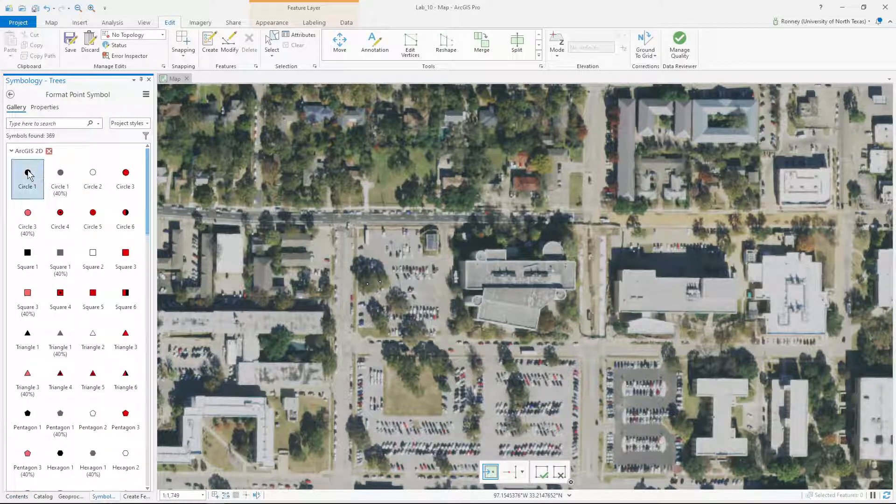
click(125, 178)
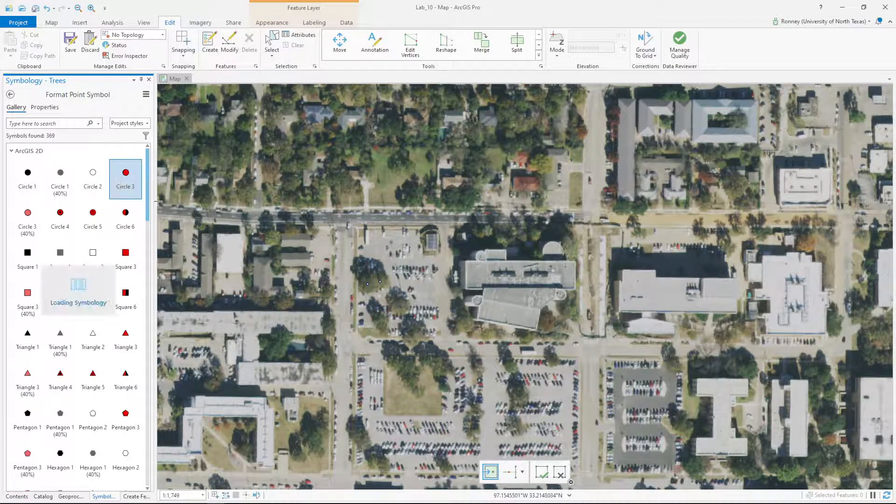
click(45, 108)
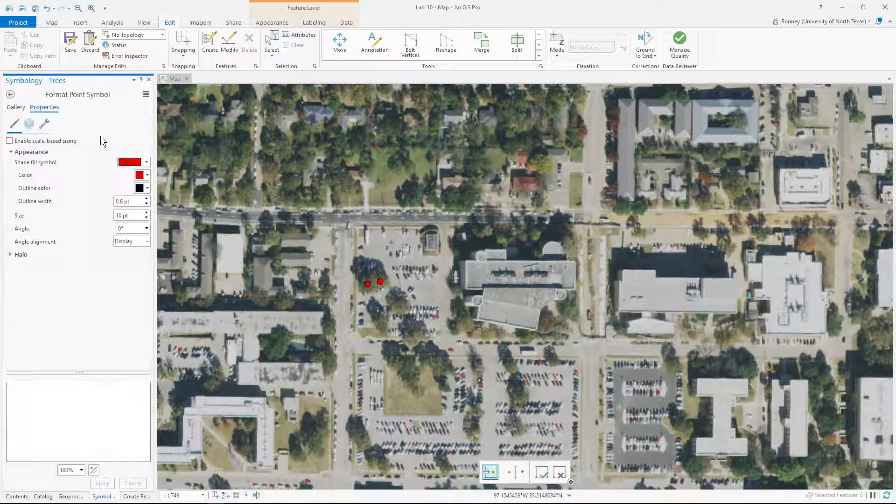
click(147, 175)
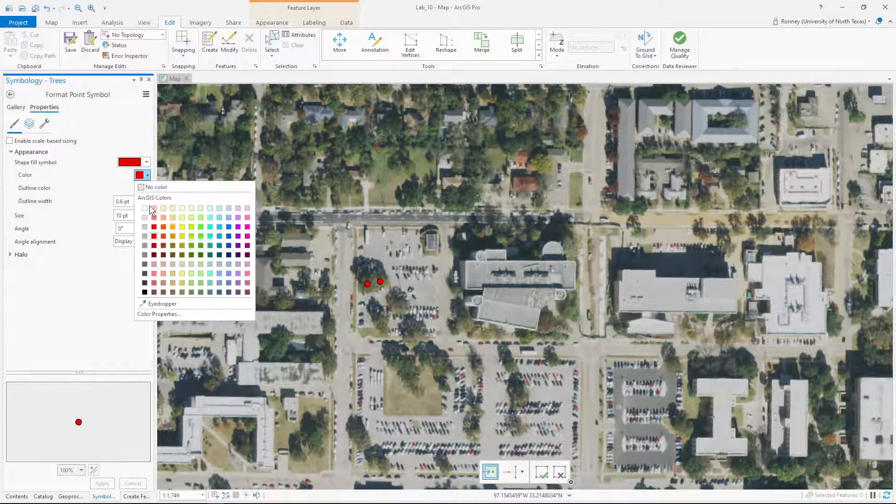
click(200, 255)
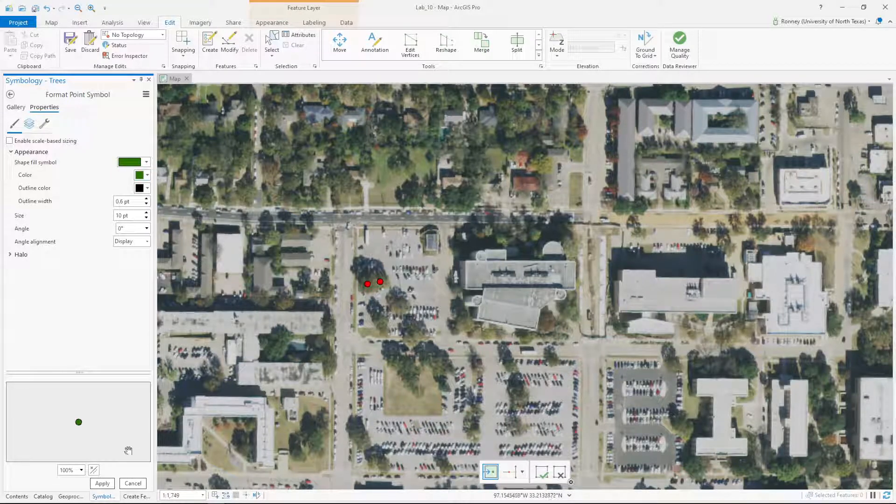
click(102, 484)
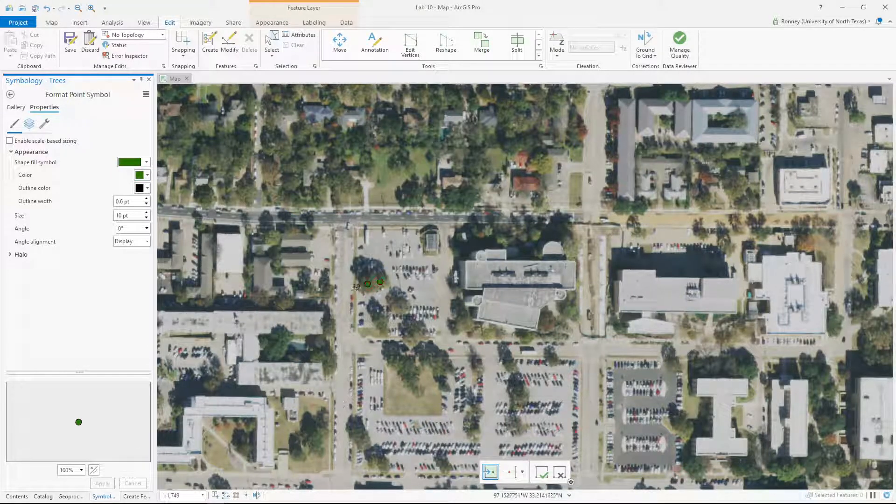
Place three more Trees points on the tree clusters in the southern part of the northern parking lot
click(17, 496)
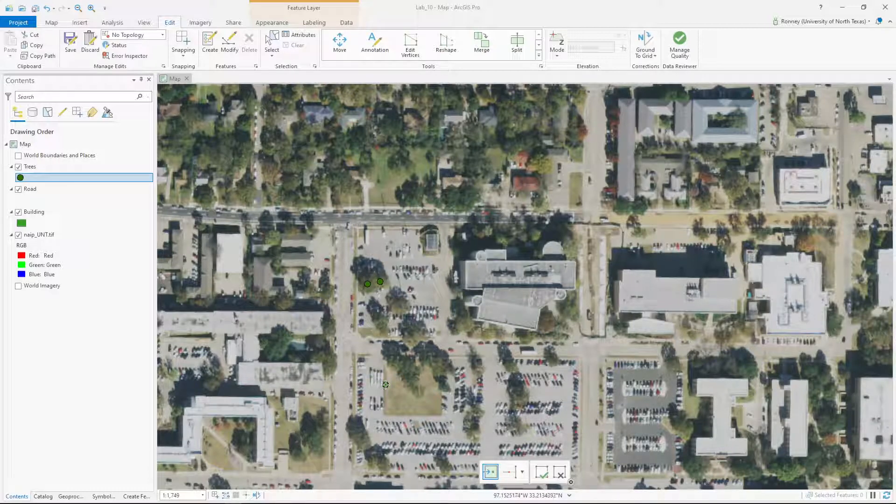
click(404, 307)
click(398, 305)
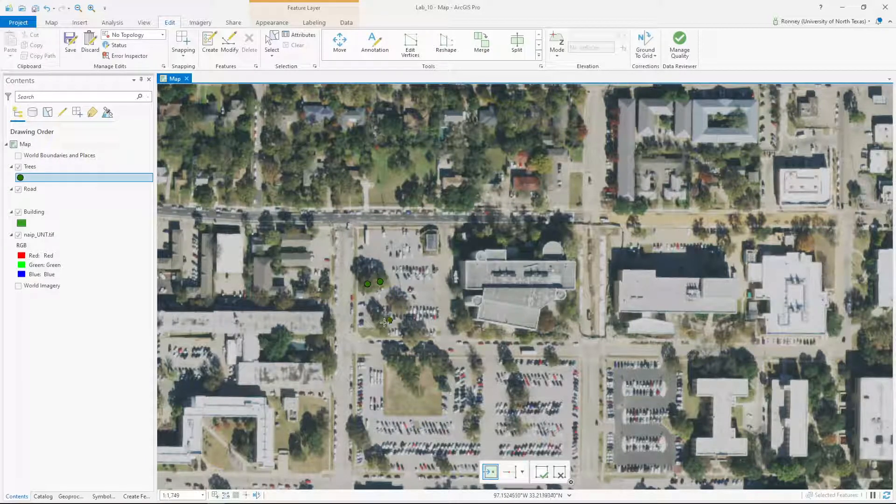
click(414, 332)
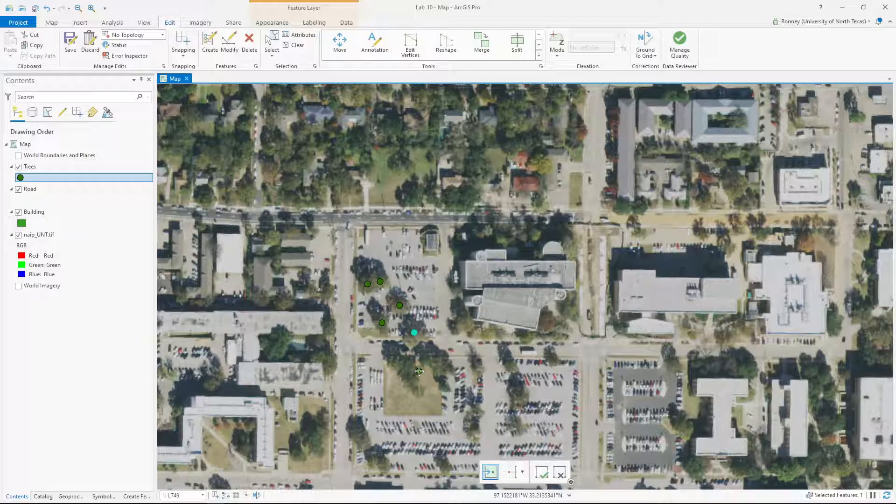
Place a Trees point at the parking lot's east side and move it onto the trees at the grass square's north edge
click(441, 273)
click(495, 371)
key(ctrl+z)
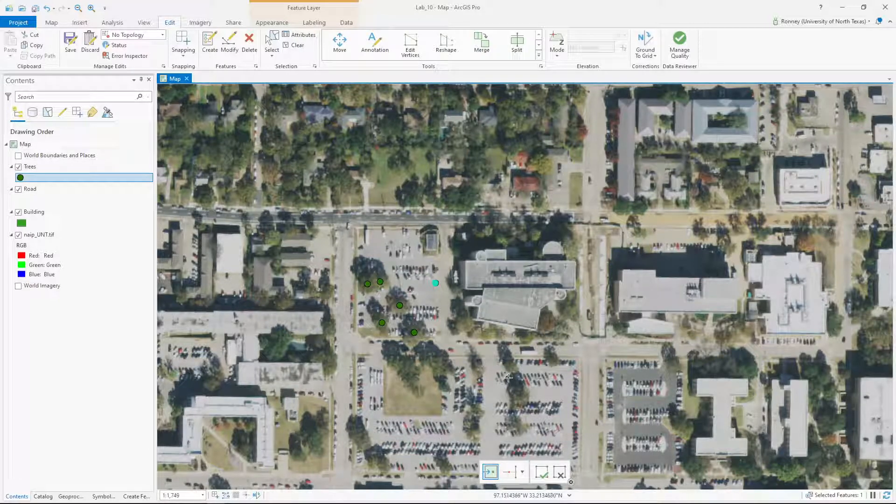
click(340, 41)
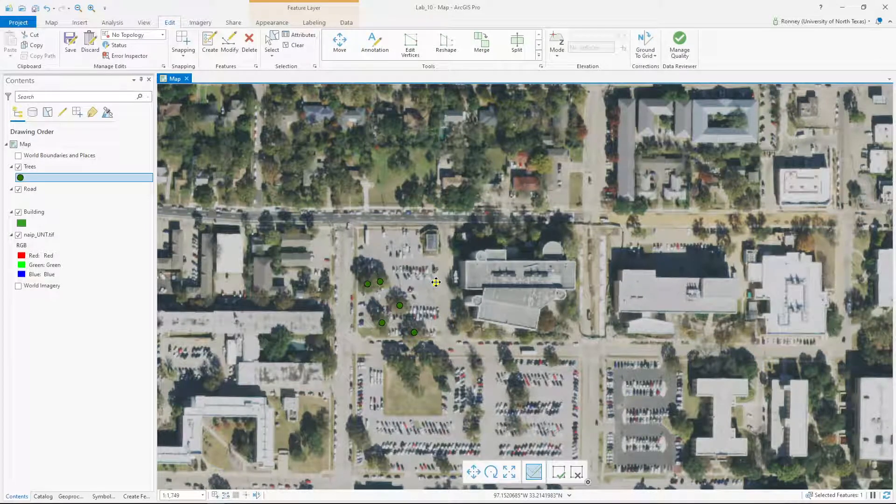
drag(436, 282, 401, 366)
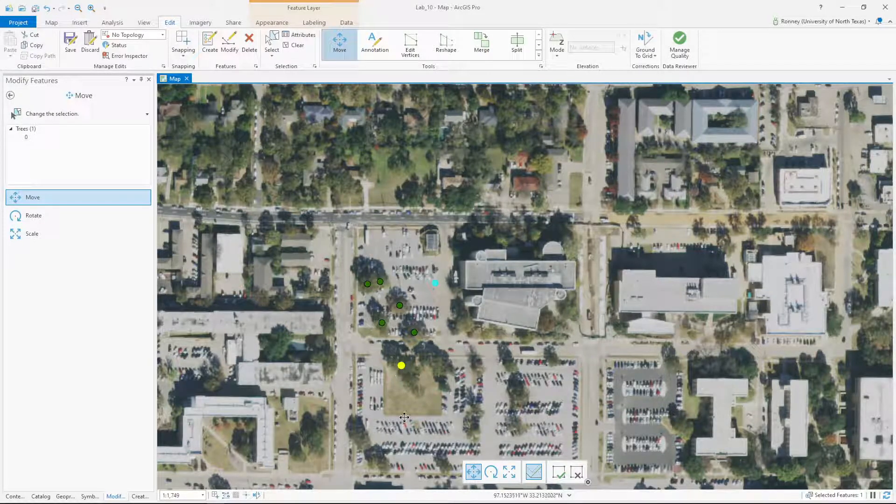
right_click(402, 366)
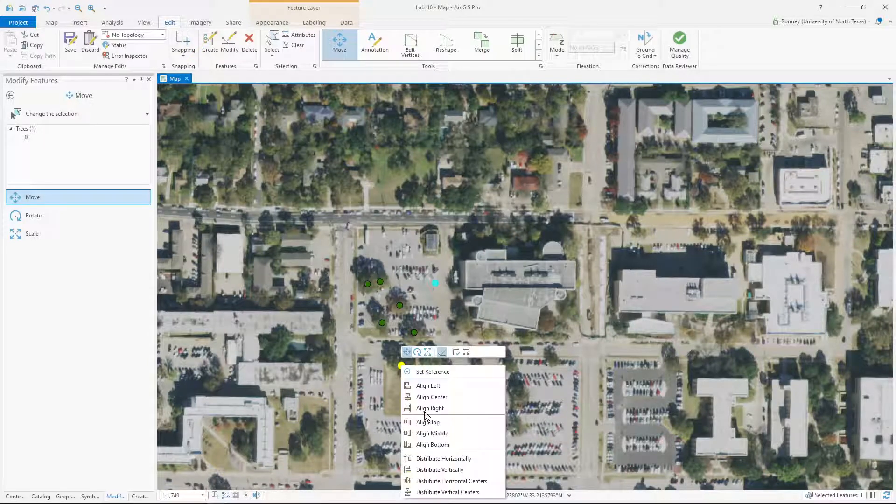
click(432, 372)
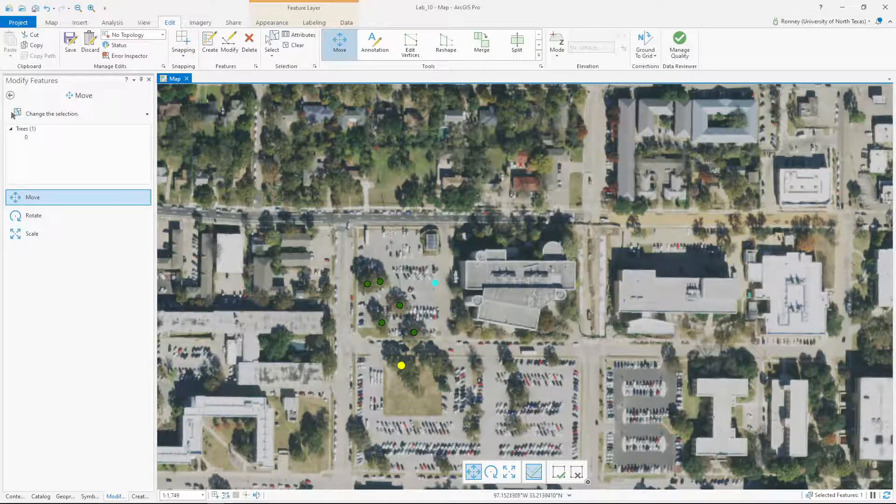
Delete the moved Trees point at the grass square, and undo the deletion
click(271, 40)
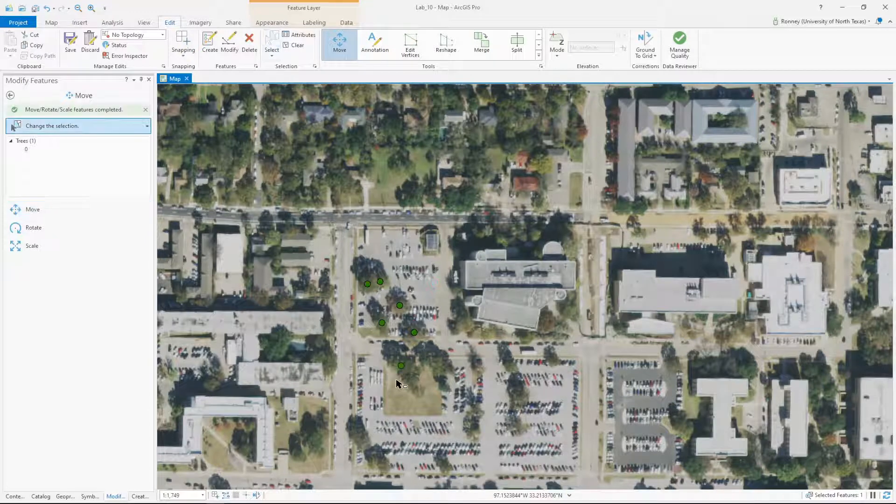
click(402, 366)
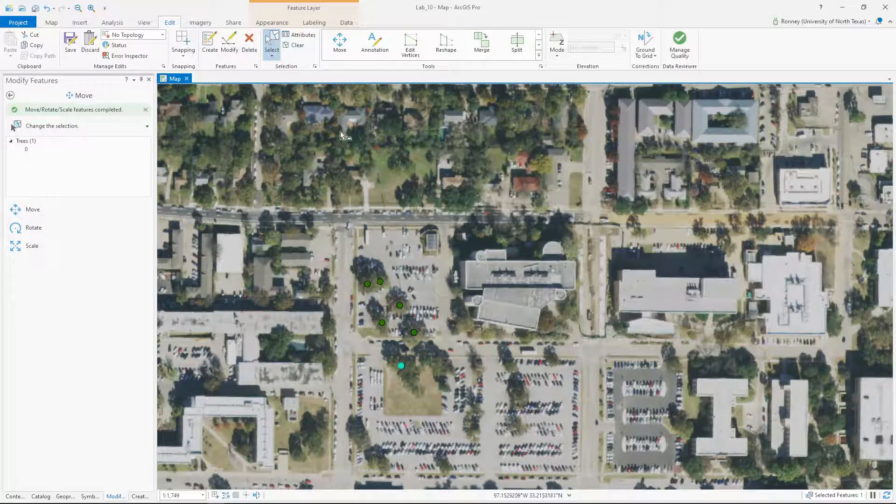
key(Delete)
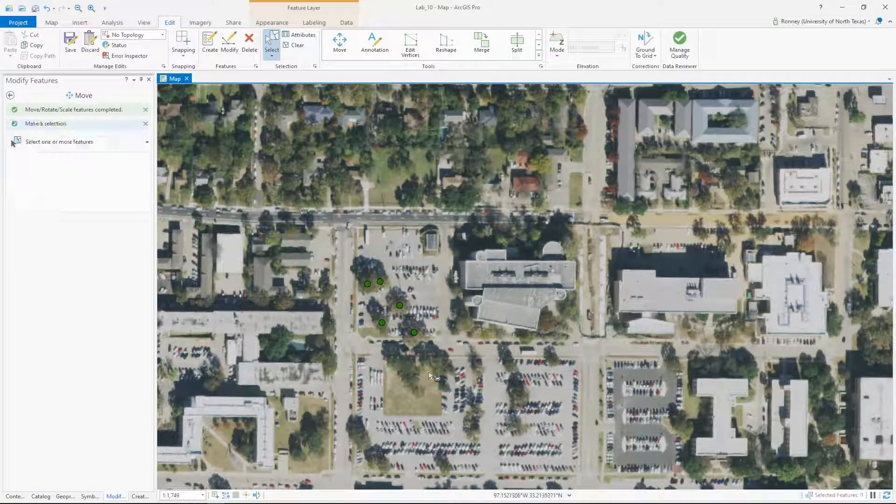
key(ctrl+z)
Reselect the restored Trees point at the grass square's north edge and delete it
click(402, 367)
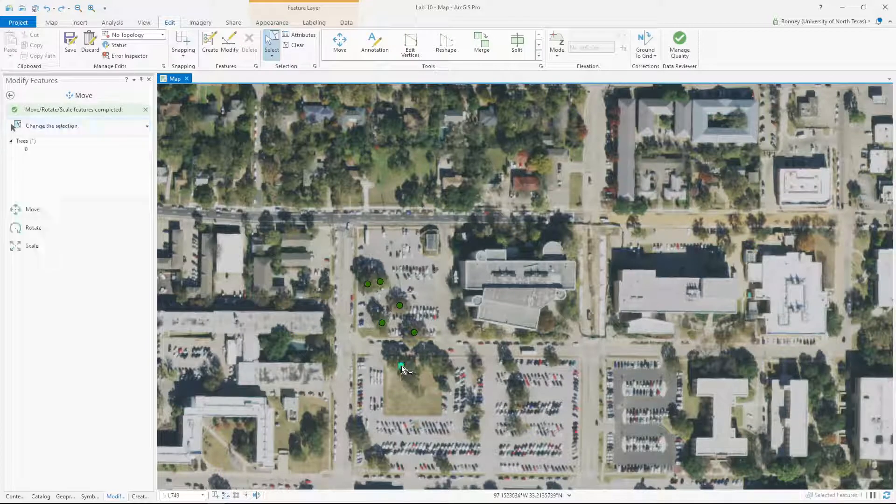
right_click(402, 366)
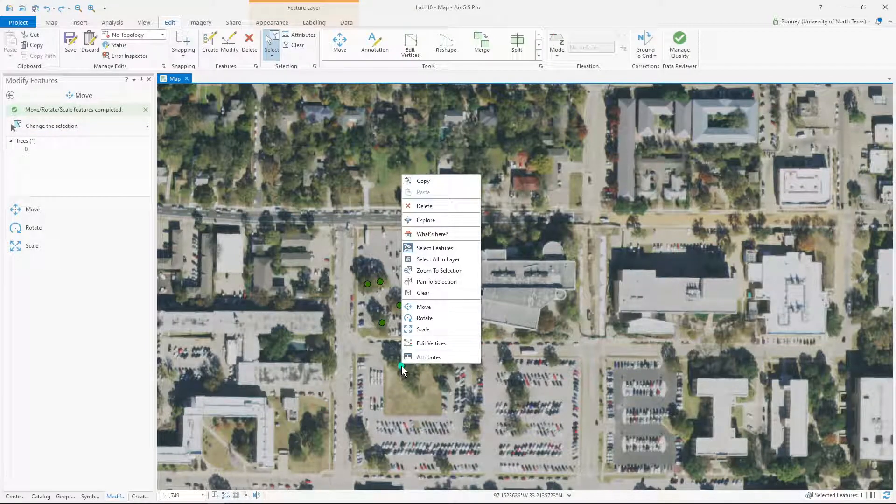
click(423, 307)
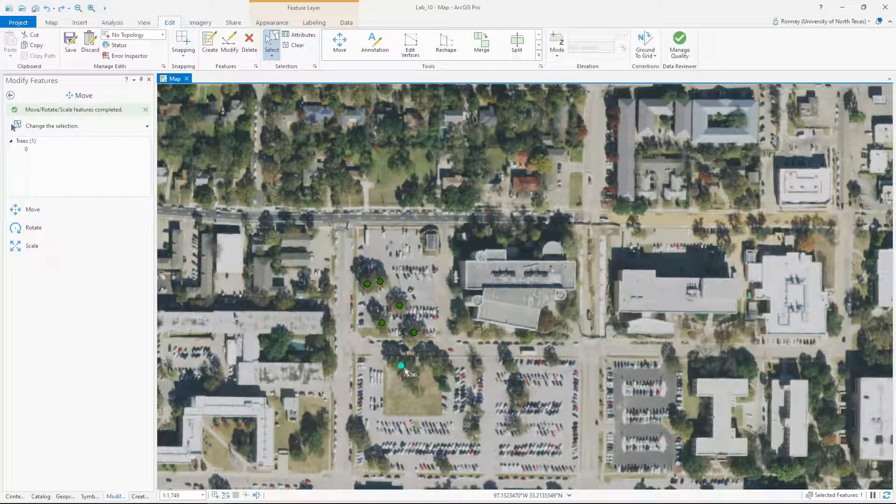
key(Delete)
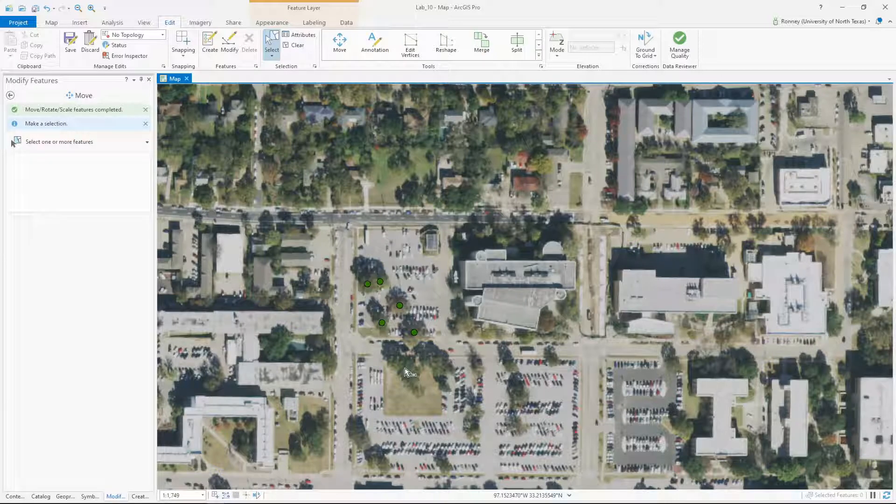
Select the southernmost Trees point in the parking lot, clear the selection and save the edits
click(414, 333)
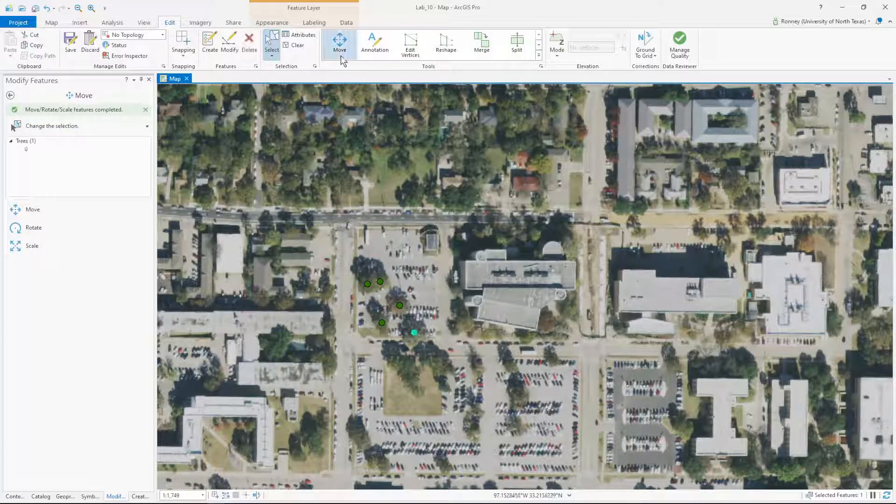
click(295, 46)
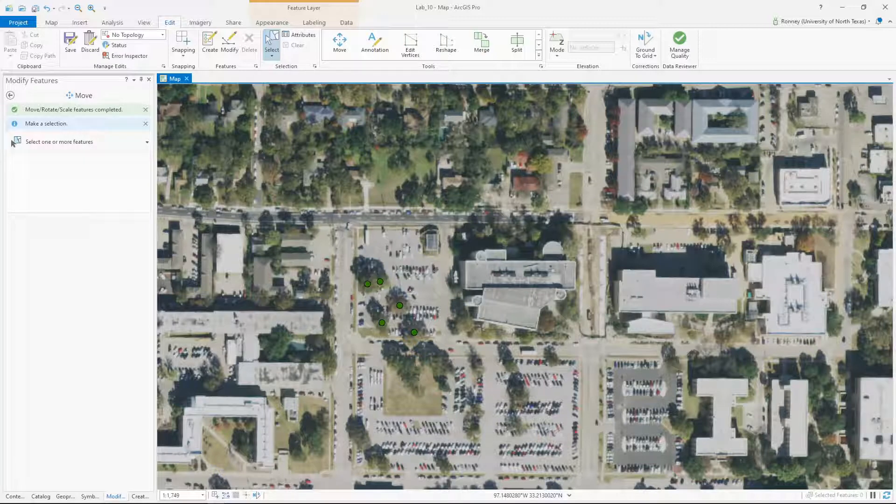
click(71, 45)
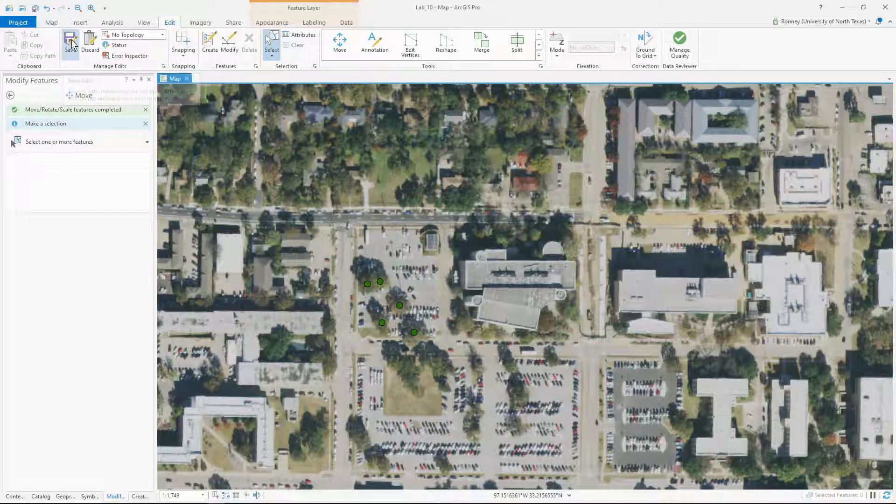
Examine the campus blocks south and east of the digitized trees for roads, buildings and further trees
click(463, 267)
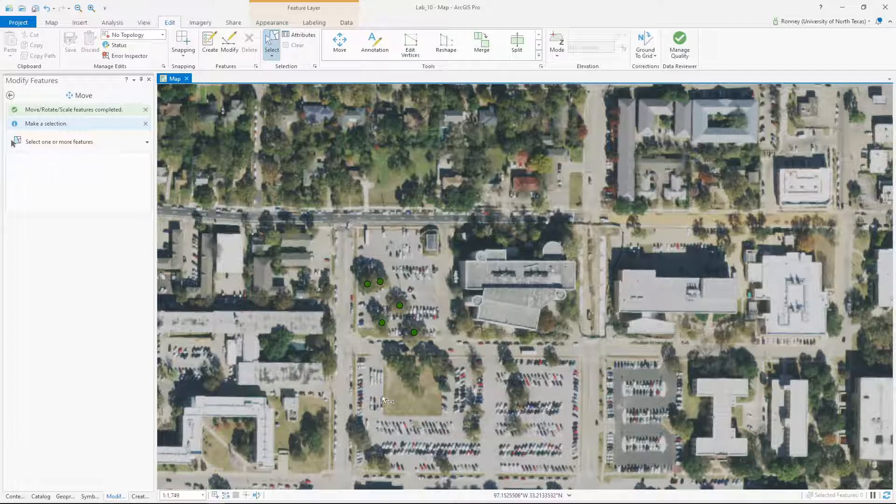
drag(388, 397, 477, 251)
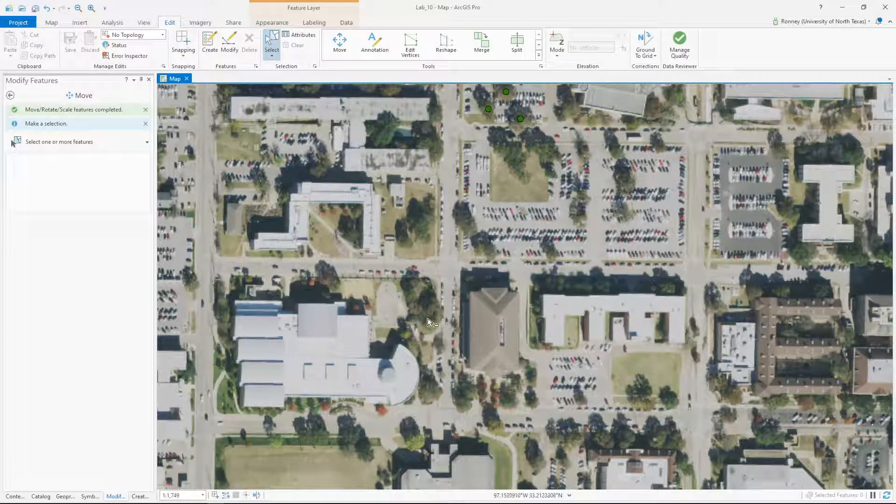
drag(624, 184, 515, 310)
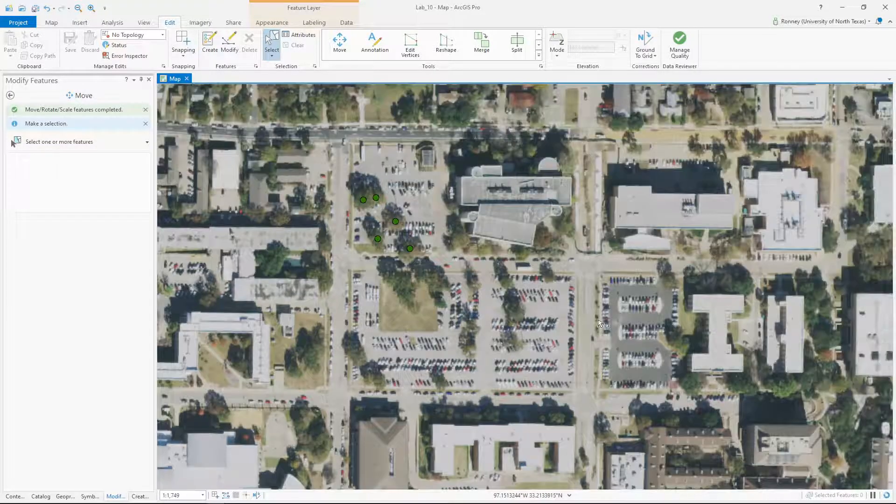
drag(770, 308, 516, 310)
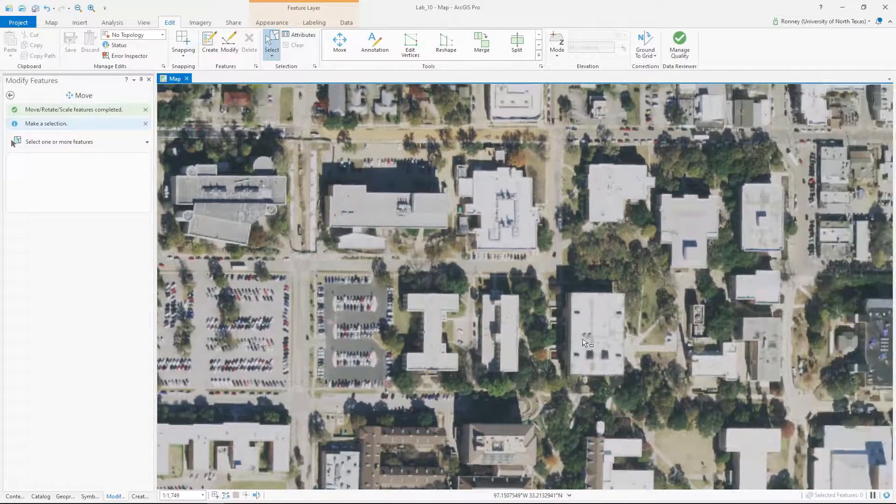
drag(870, 313, 417, 314)
drag(371, 336, 637, 251)
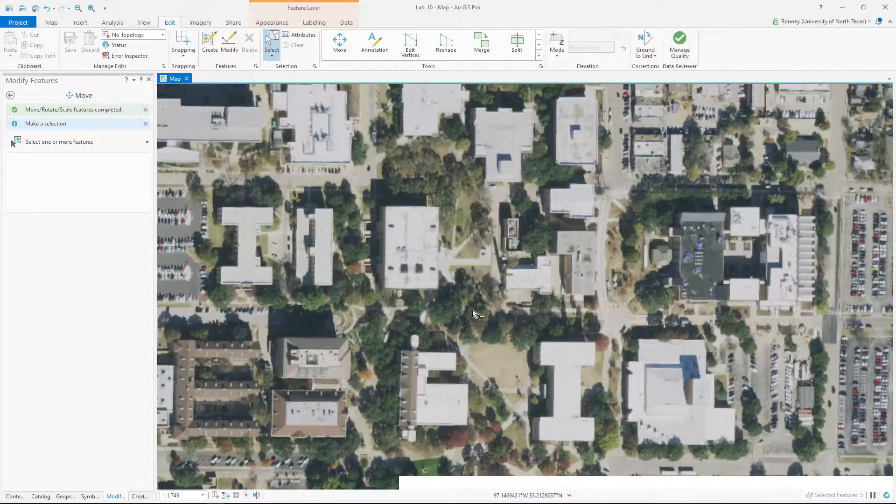
drag(426, 315, 534, 243)
drag(489, 311, 541, 257)
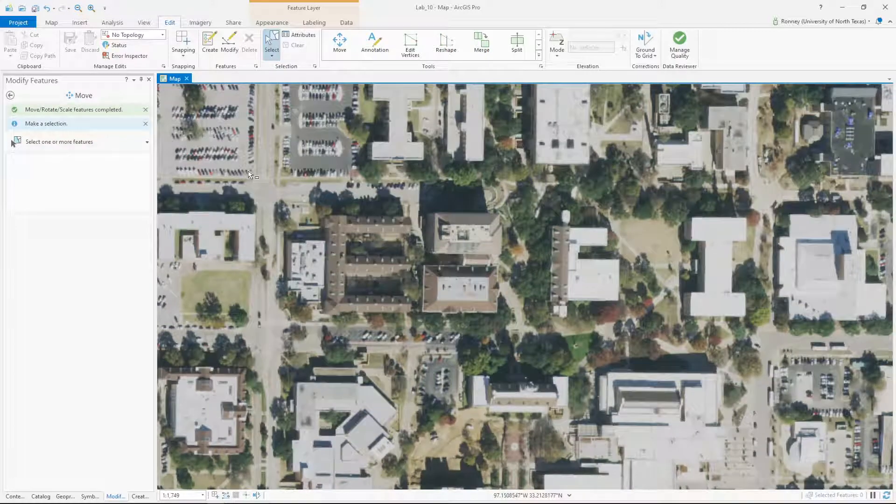
drag(247, 171, 497, 302)
drag(379, 222, 536, 315)
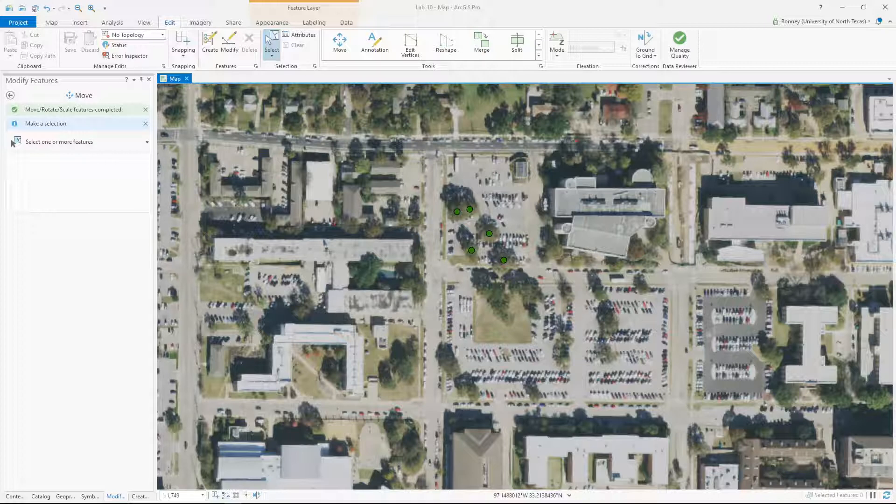
Choose the Road line template and style the Road layer's line symbol yellow with a 3 pt width
click(142, 497)
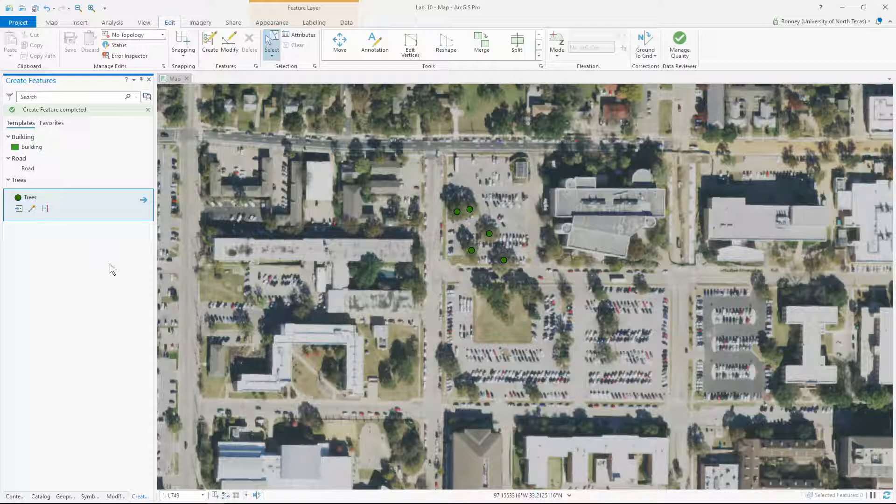
click(44, 167)
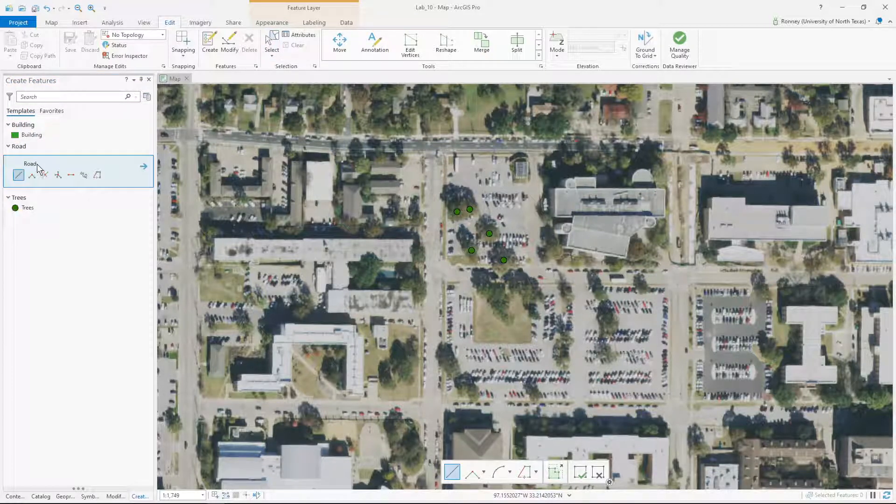
click(14, 496)
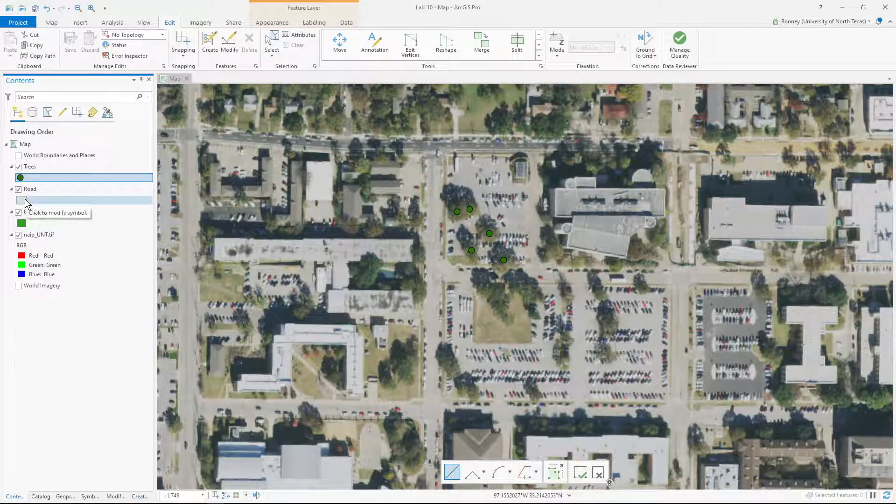
click(24, 200)
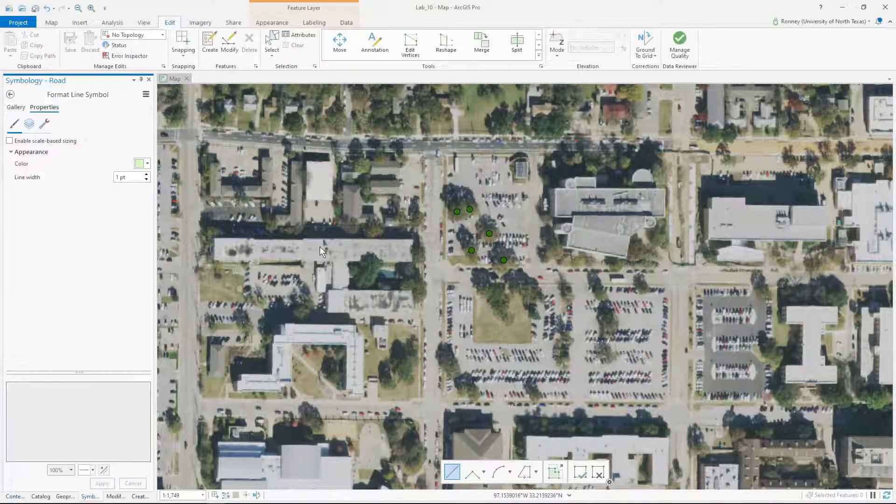
click(148, 164)
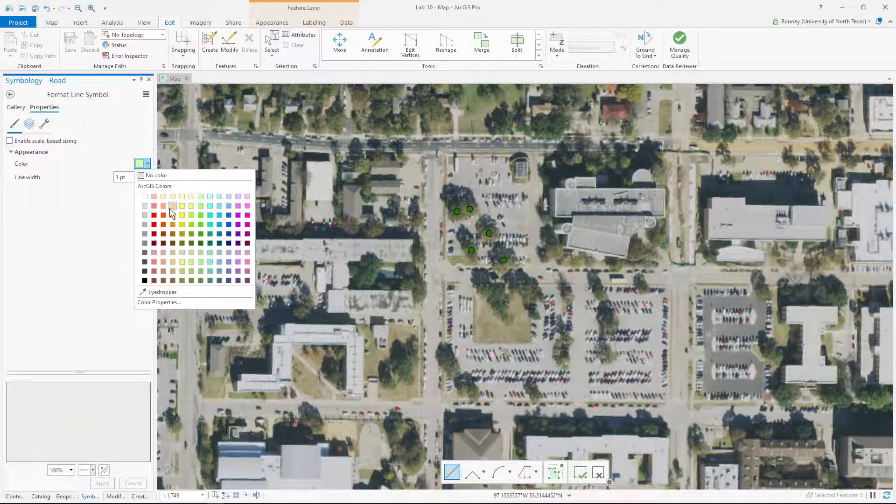
click(181, 227)
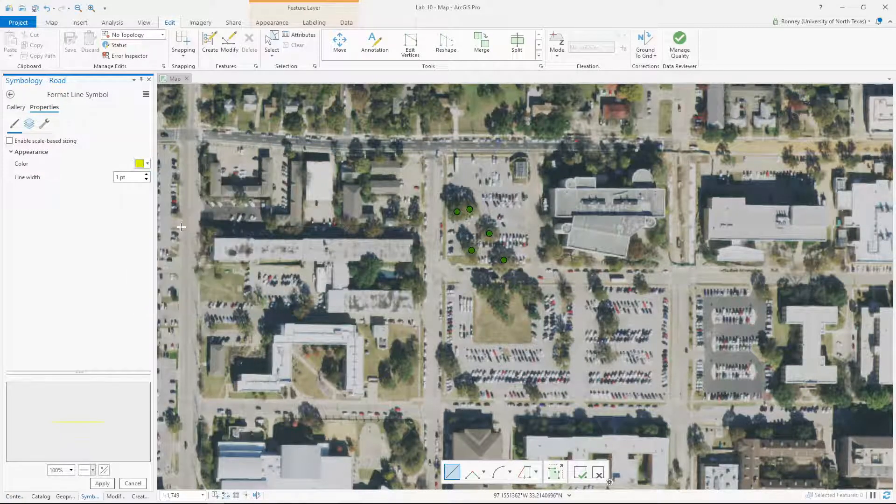
click(146, 174)
click(146, 174)
click(102, 483)
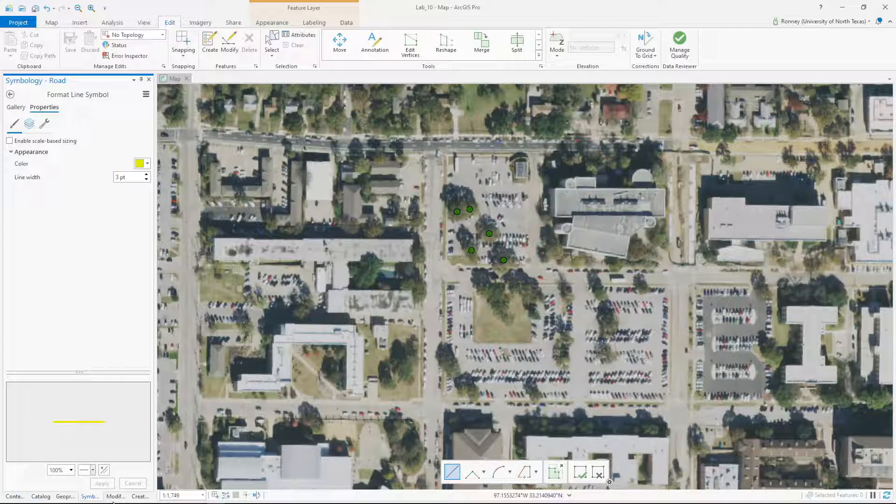
Start a Road line at the street intersection northwest of the Trees points and place vertices eastward along the street
click(138, 496)
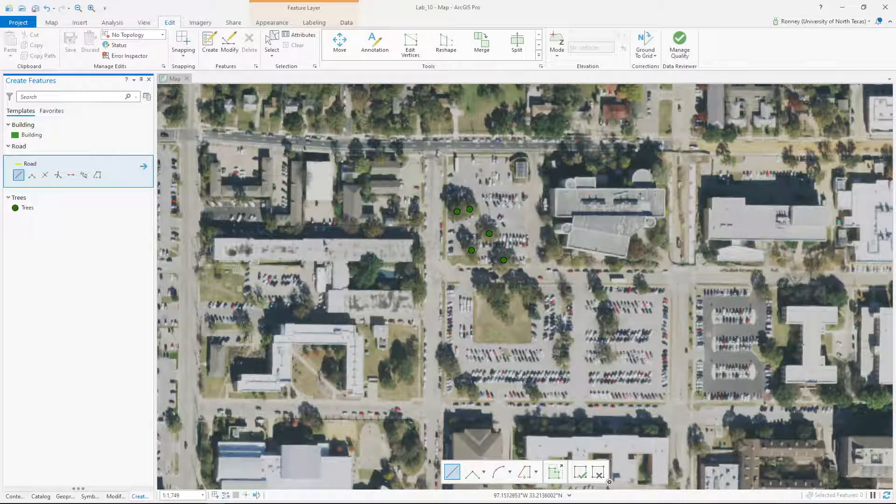
drag(839, 275, 600, 267)
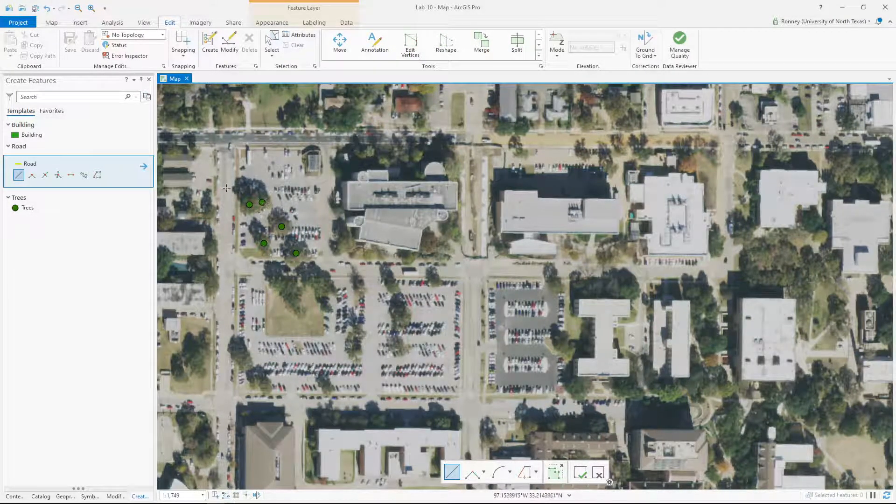
drag(250, 195, 569, 284)
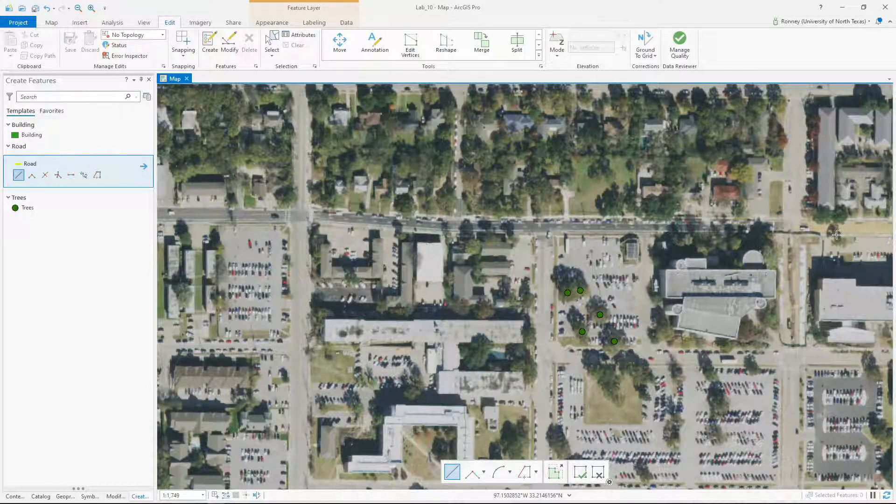
drag(836, 235, 727, 224)
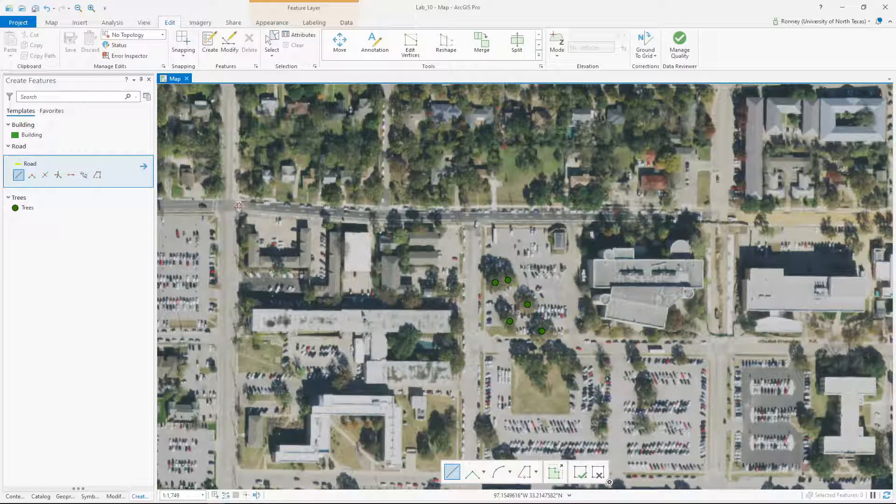
click(239, 205)
click(287, 210)
click(325, 212)
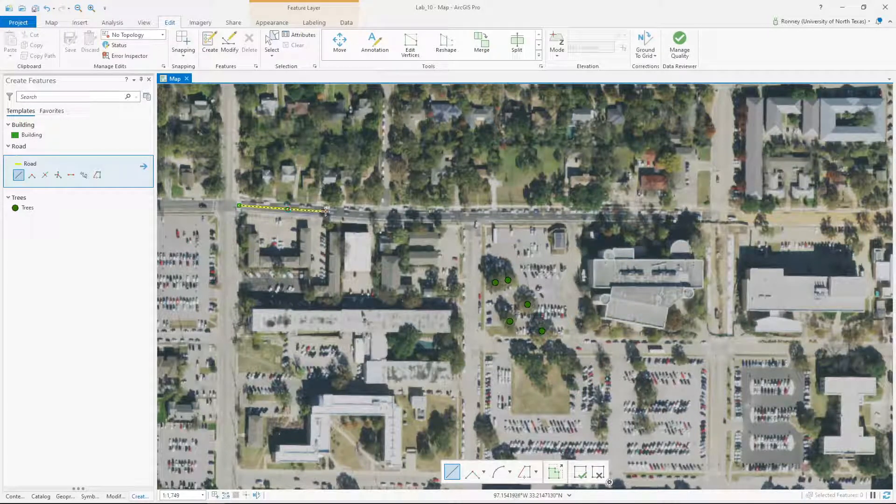
click(368, 214)
click(391, 215)
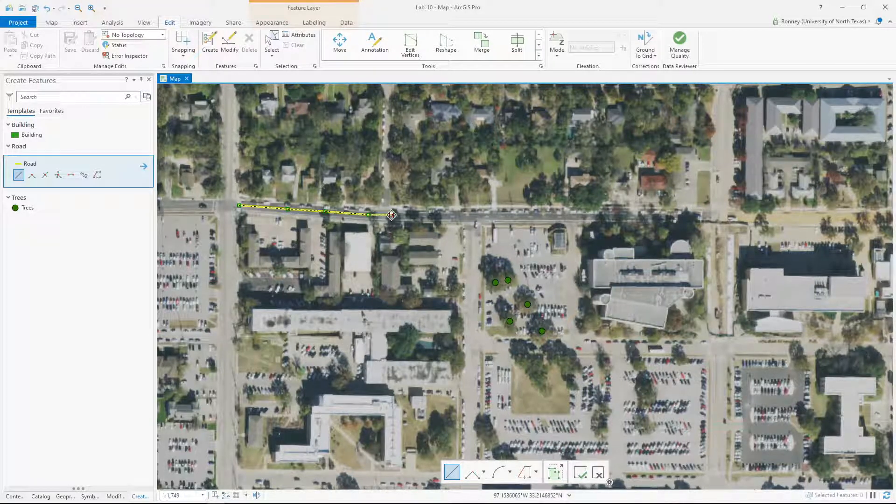
Continue the Road line through one vertex south of the street, finish it at the far eastern intersection and save the edits
click(415, 238)
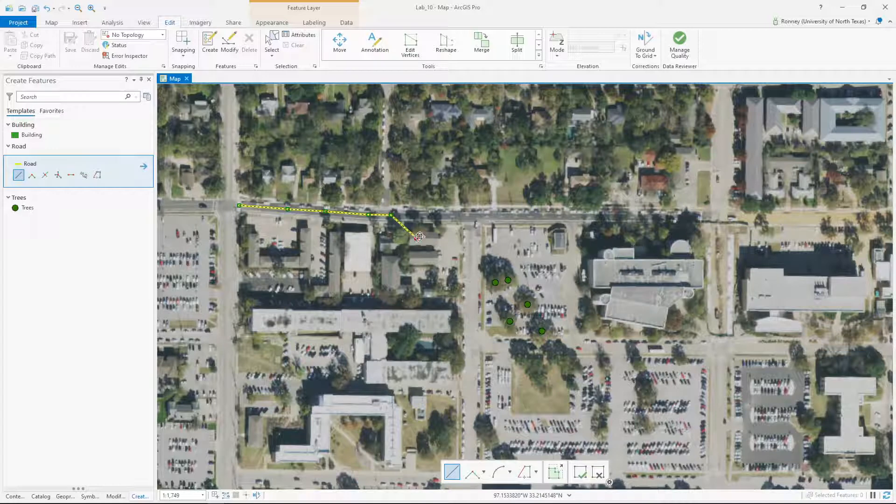
click(434, 215)
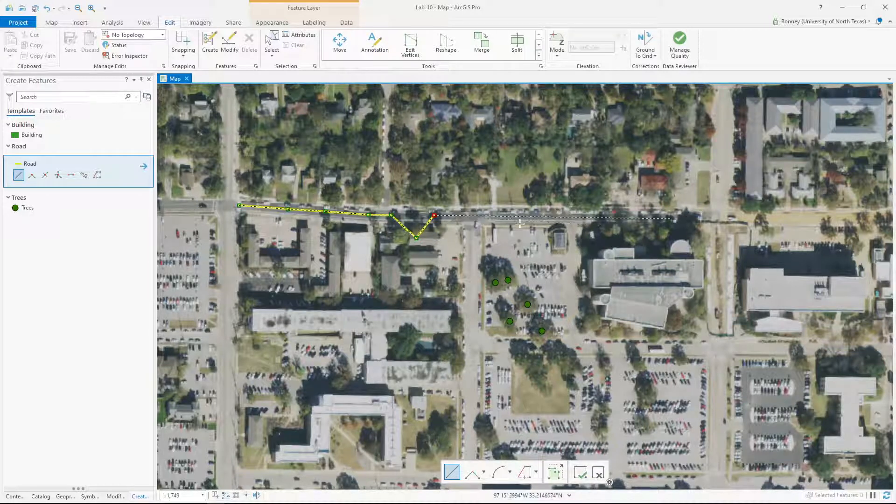
click(495, 217)
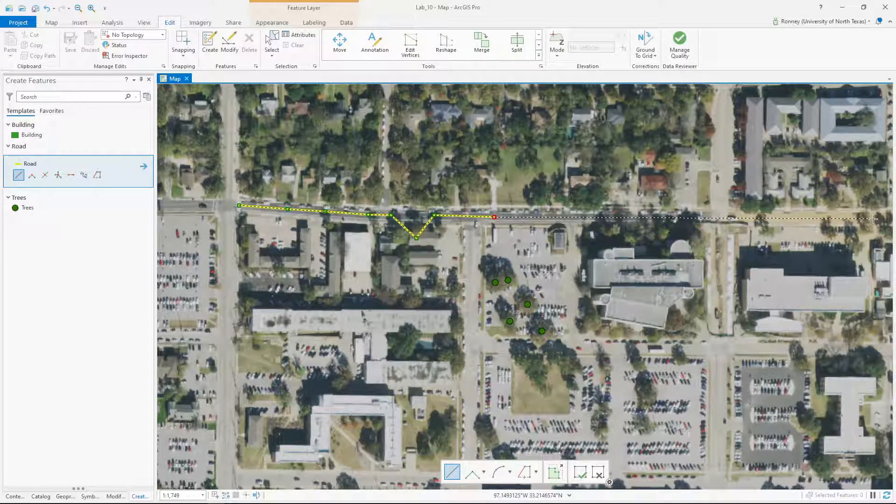
drag(873, 219, 525, 219)
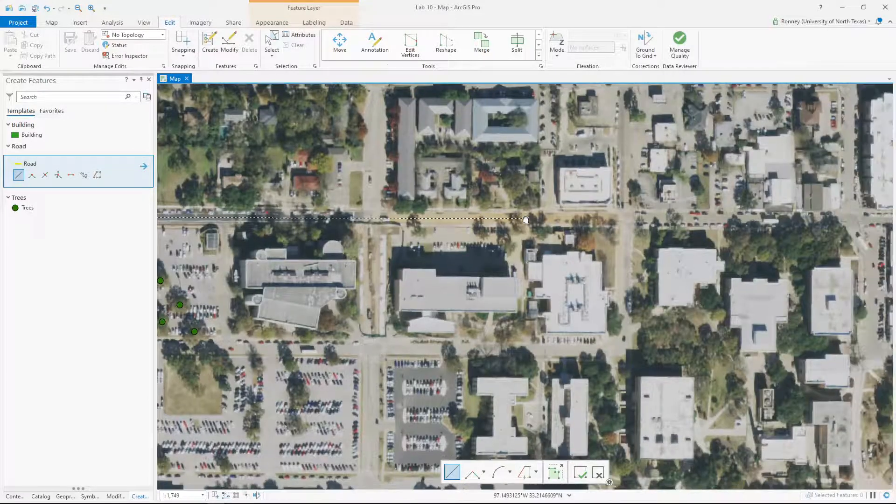
click(638, 219)
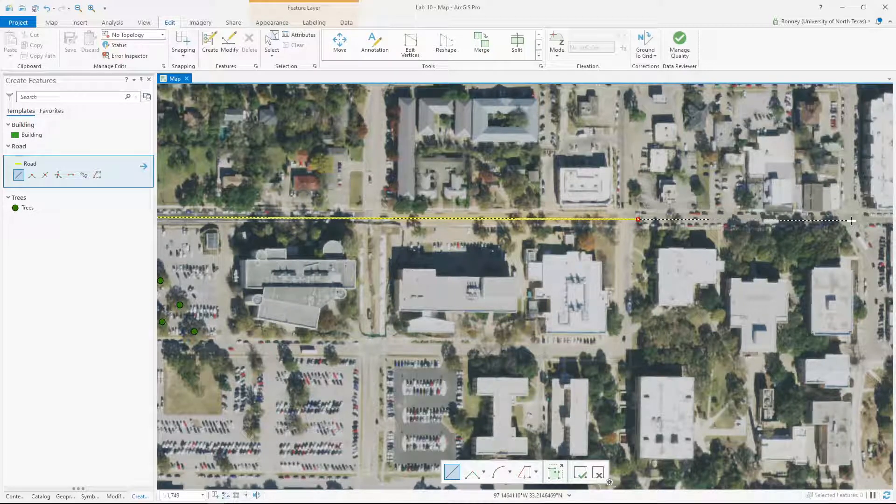
double_click(851, 220)
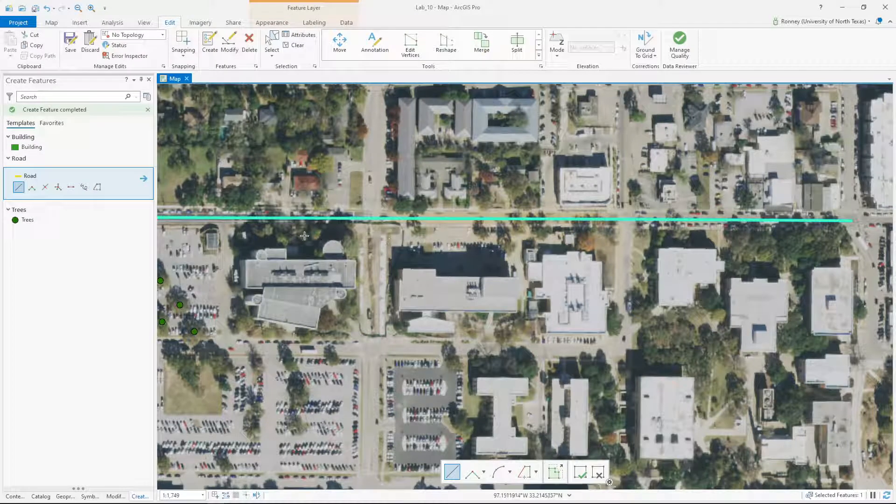
click(71, 44)
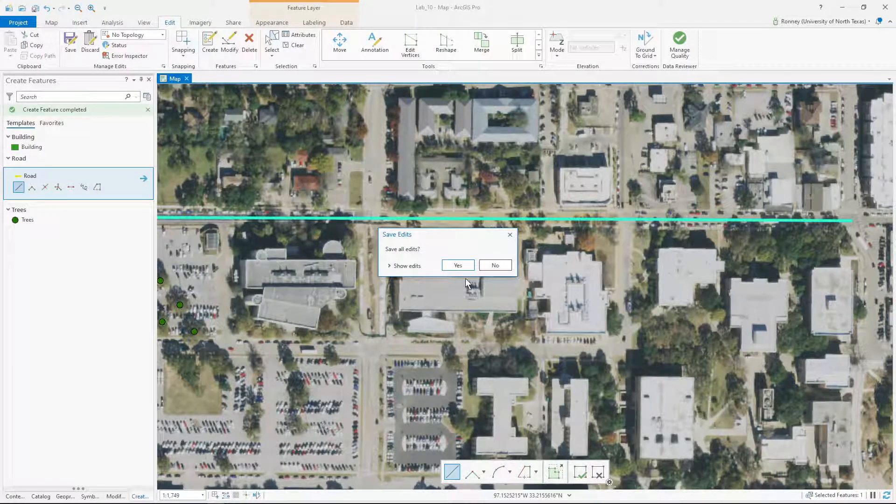
click(457, 264)
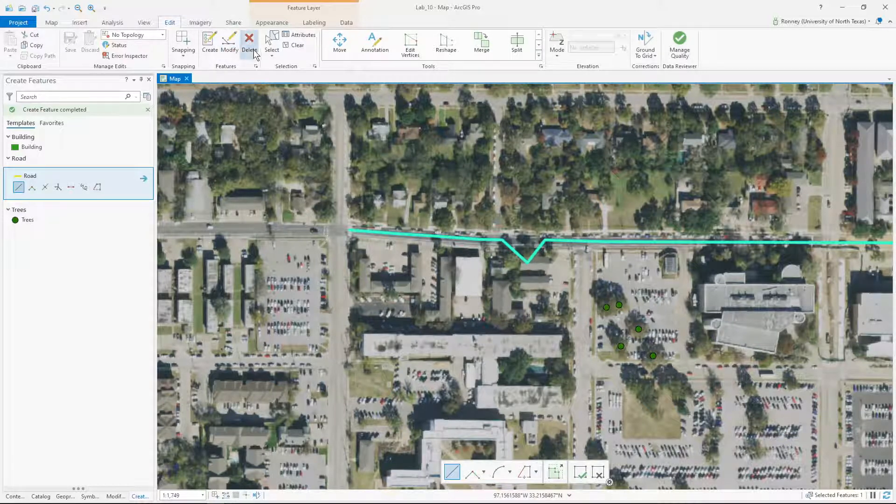
Edit the selected road's vertices, moving the stray southern vertex back onto the street, and finish the modification
click(270, 42)
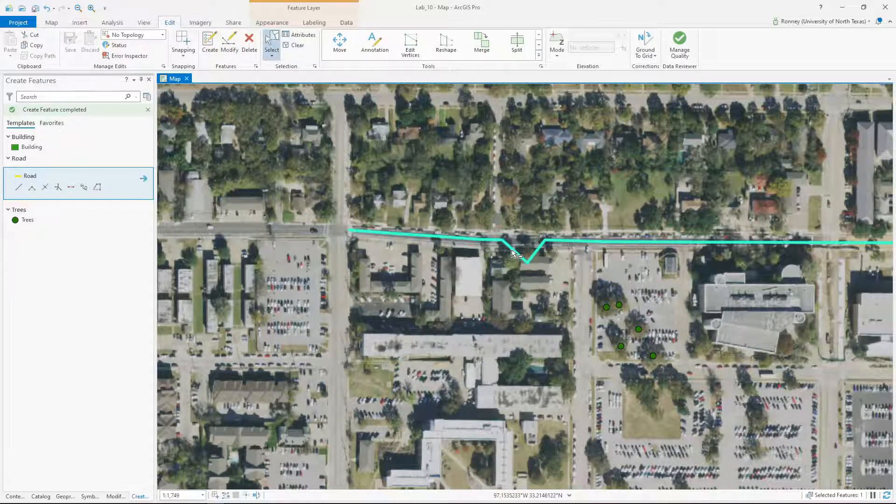
click(526, 262)
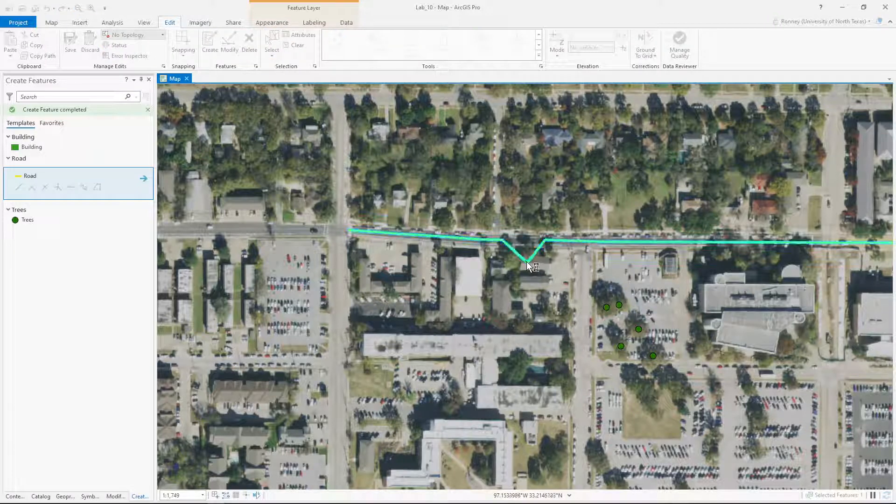
right_click(526, 261)
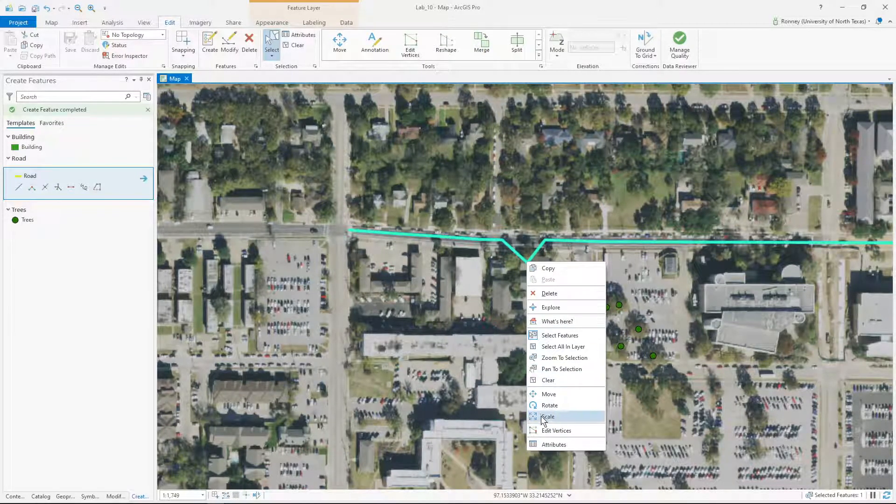
click(546, 431)
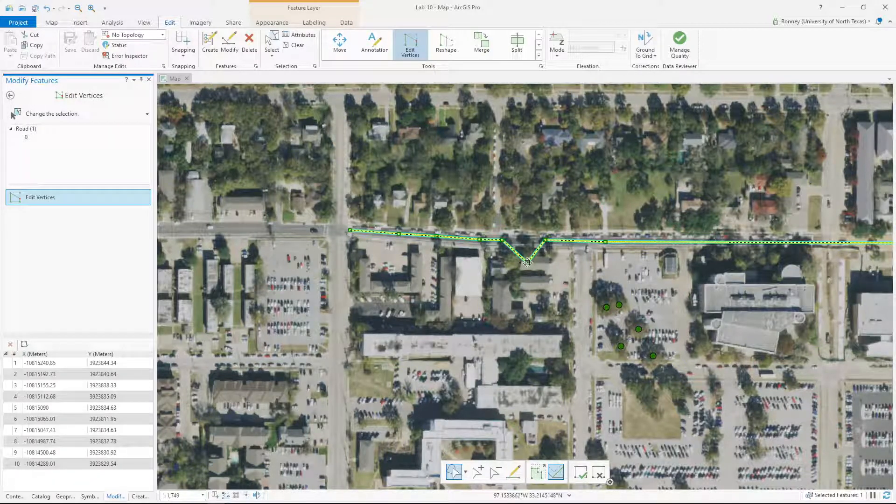
drag(527, 262, 524, 240)
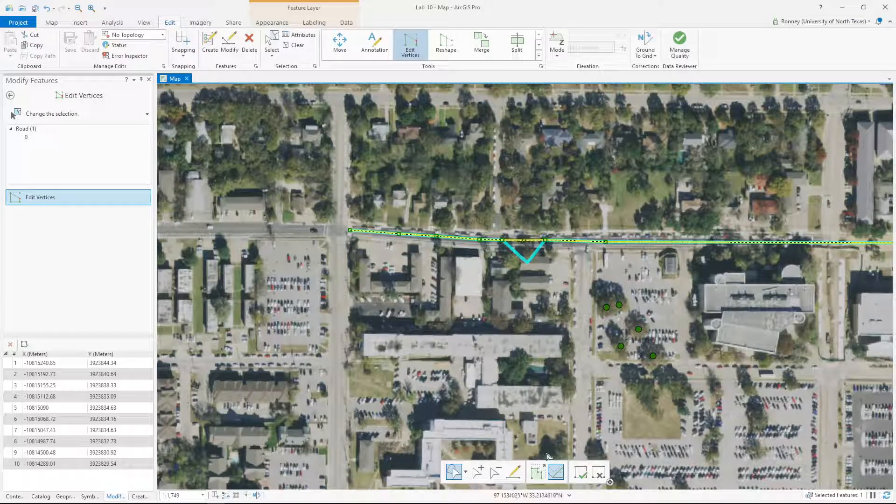
click(581, 472)
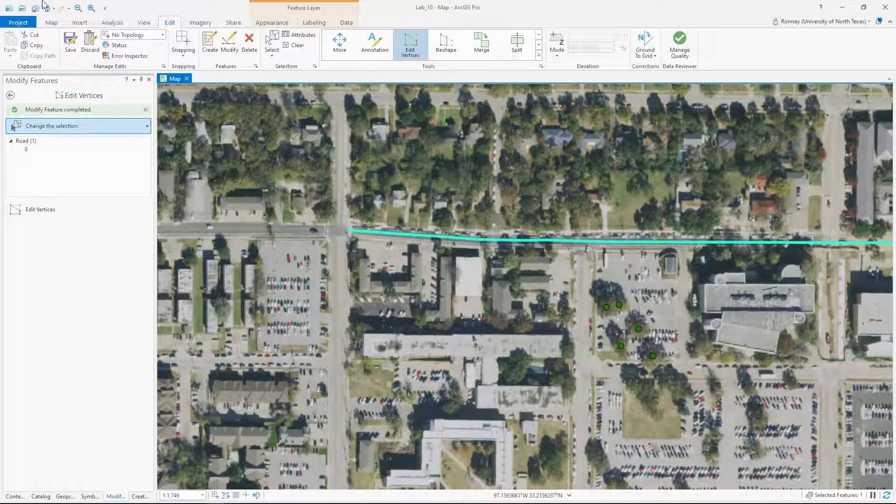
Save the road edits and clear the selection
click(70, 44)
click(456, 266)
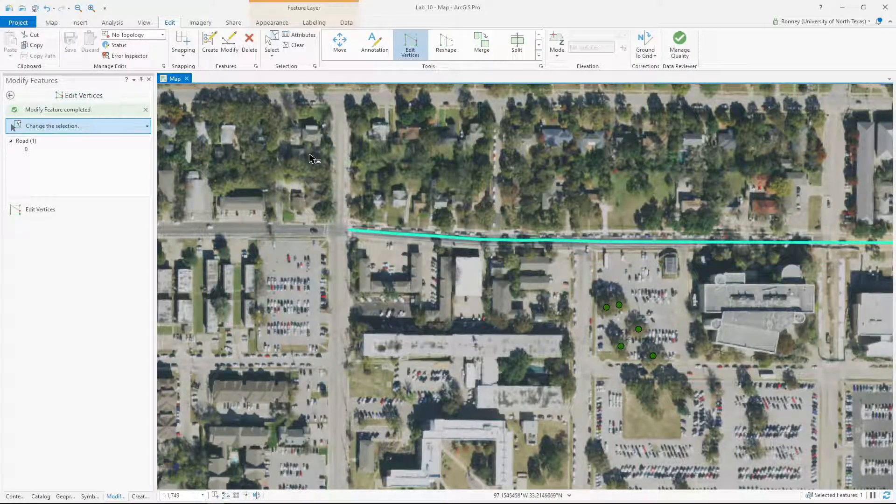
click(289, 43)
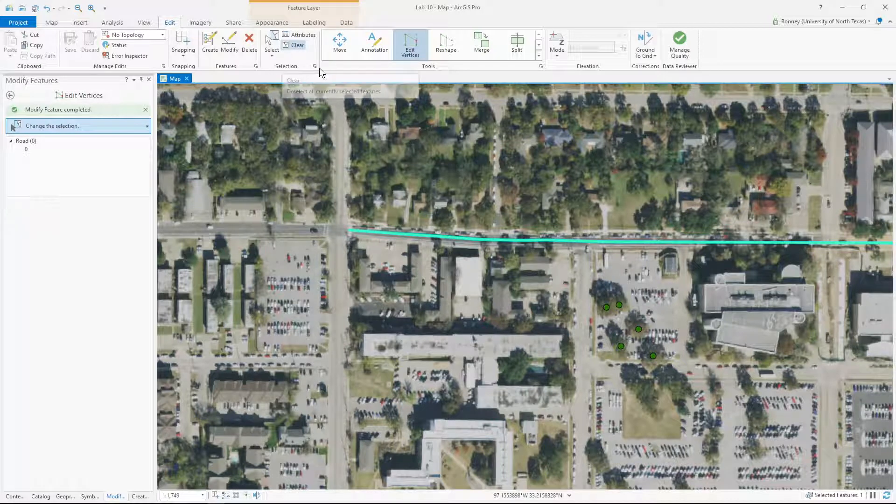
Start a Road line at the intersection northwest of the large square-roofed building south of the tennis courts, placing vertices southward along the street
drag(668, 292, 543, 289)
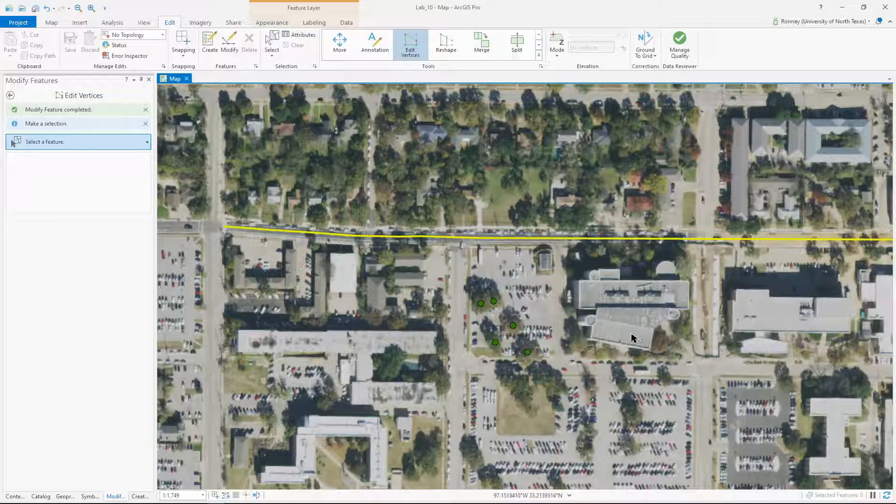
scroll(473, 380, down, 2)
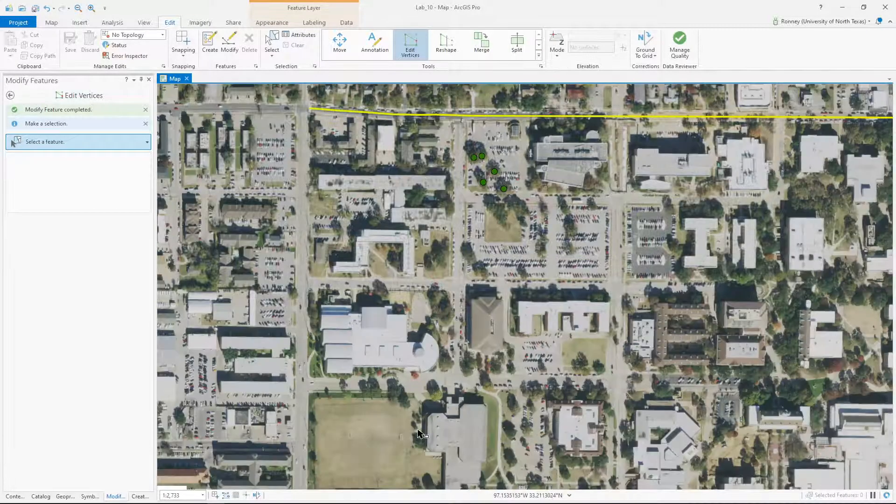
drag(419, 433, 379, 214)
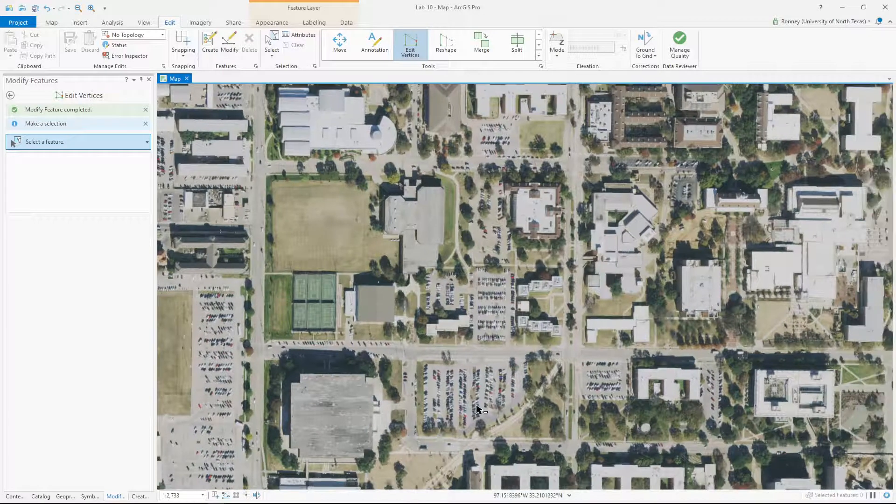
drag(478, 407, 472, 213)
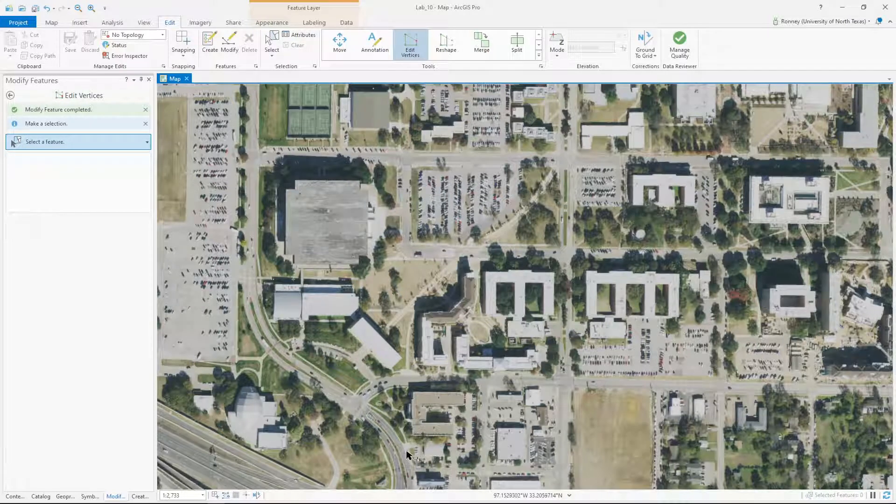
drag(334, 318, 431, 293)
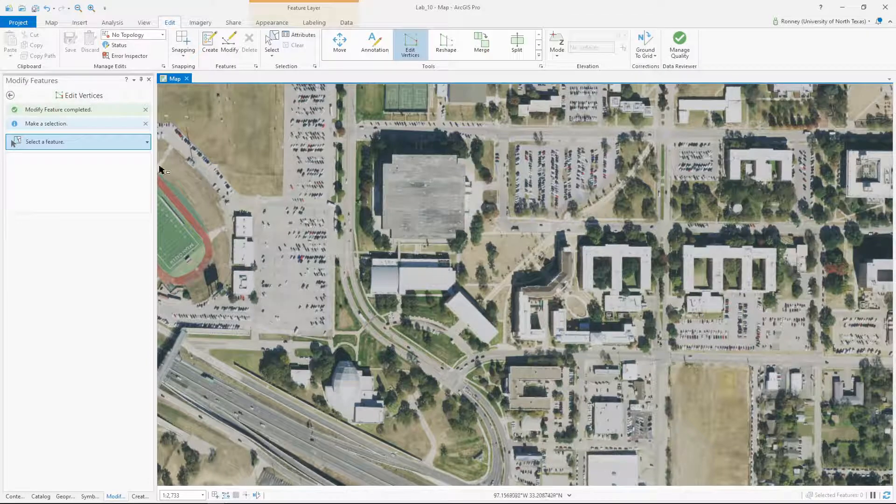
click(140, 496)
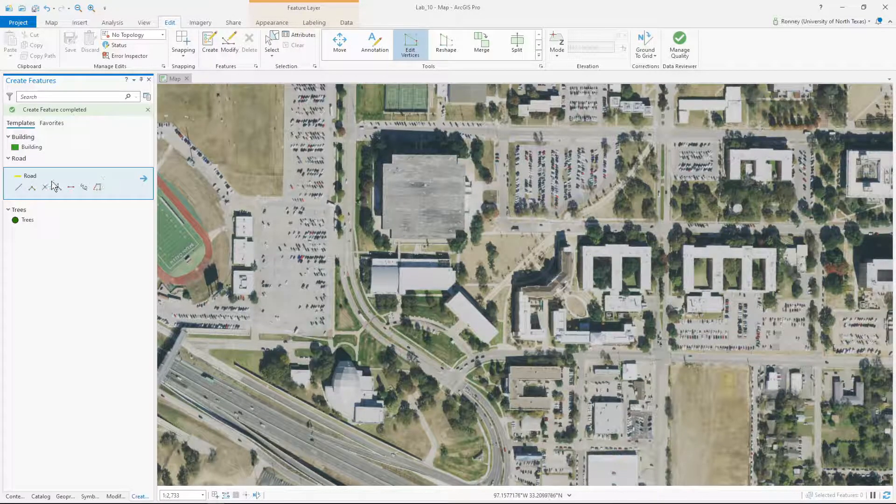
click(18, 187)
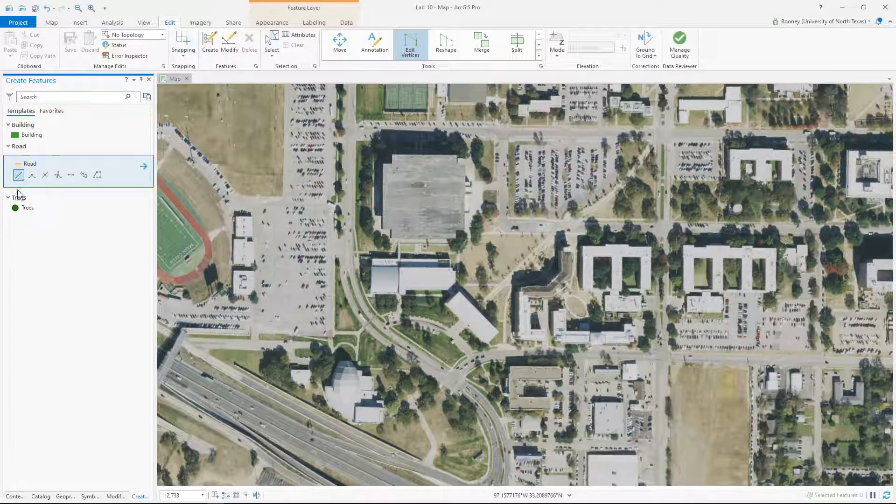
click(349, 128)
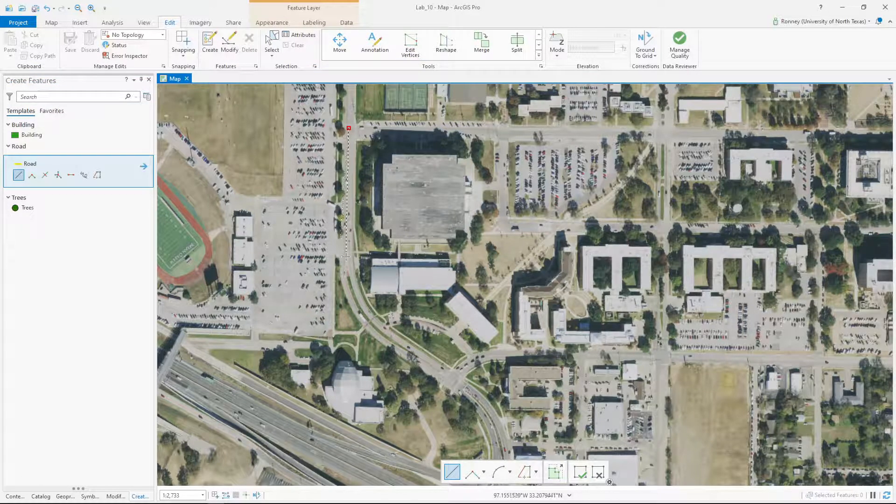
click(346, 257)
click(350, 288)
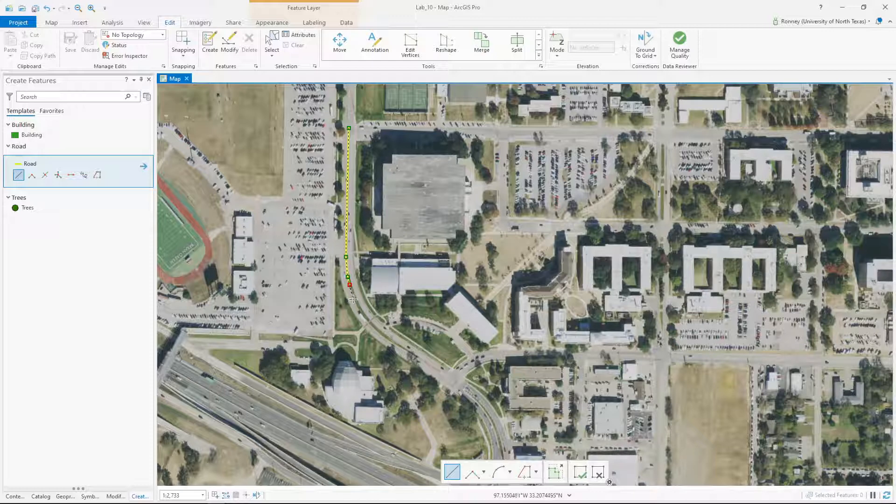
Continue the Road line with vertices along the curving street to the southeast and finish it near the southern edge of the imagery
click(356, 301)
click(360, 310)
click(393, 343)
click(469, 393)
drag(490, 410, 445, 233)
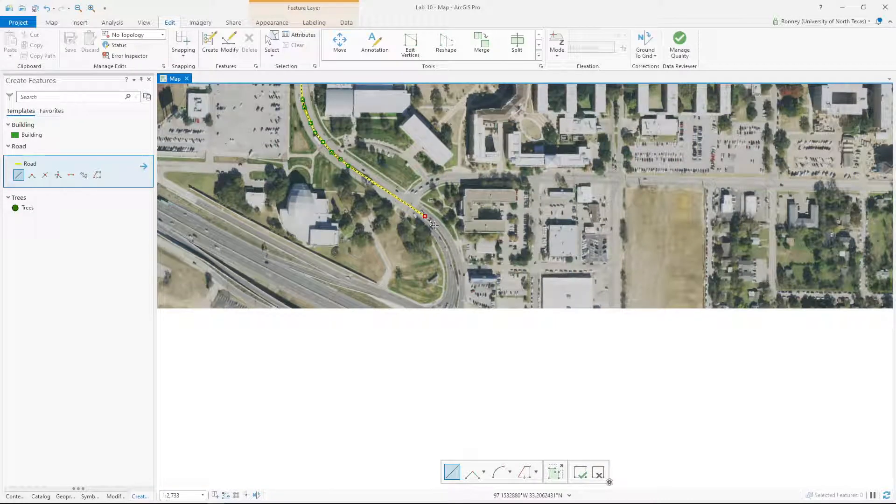
click(434, 226)
click(451, 256)
click(455, 270)
double_click(459, 285)
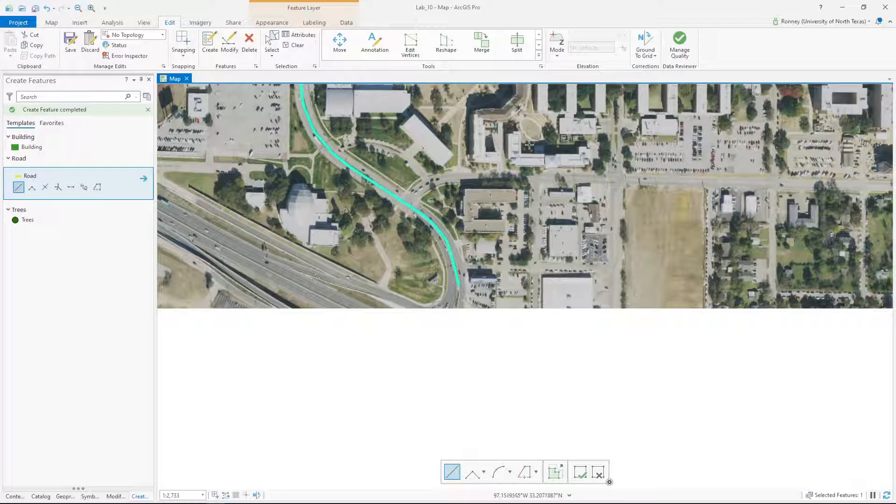
Examine the street running north from the new road's northern end to the existing east-west road
drag(530, 146, 510, 405)
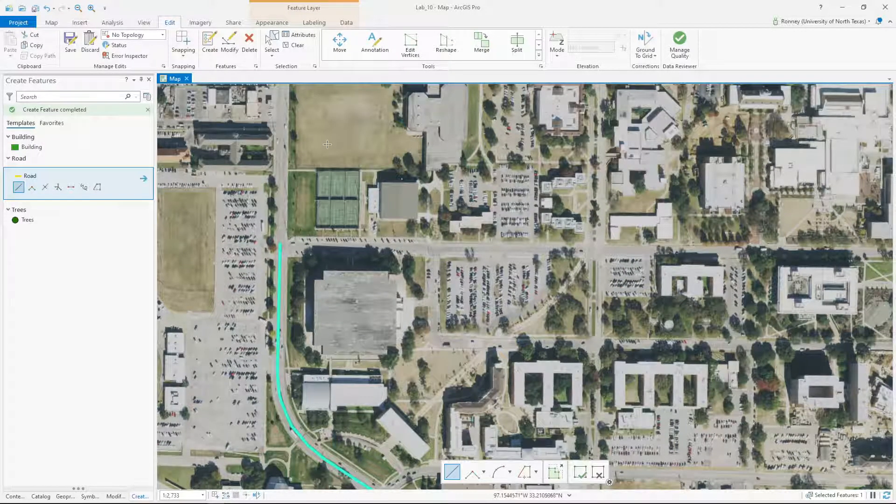
drag(328, 144, 379, 344)
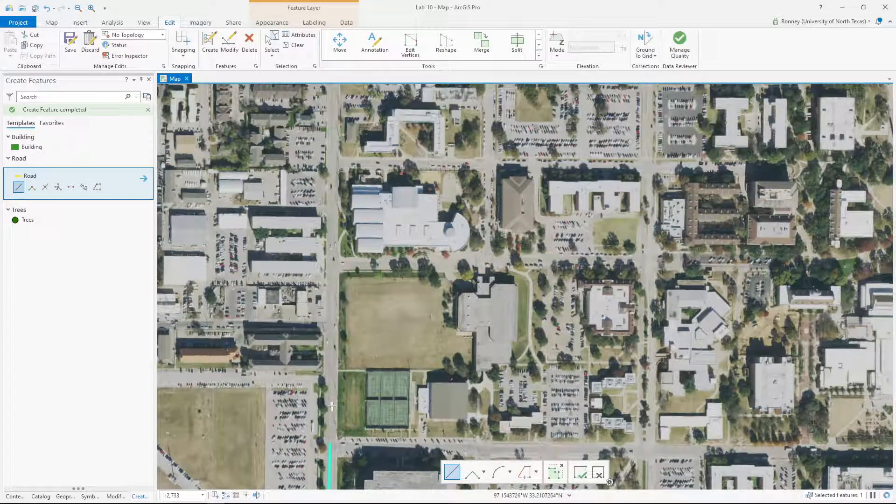
drag(337, 136, 333, 274)
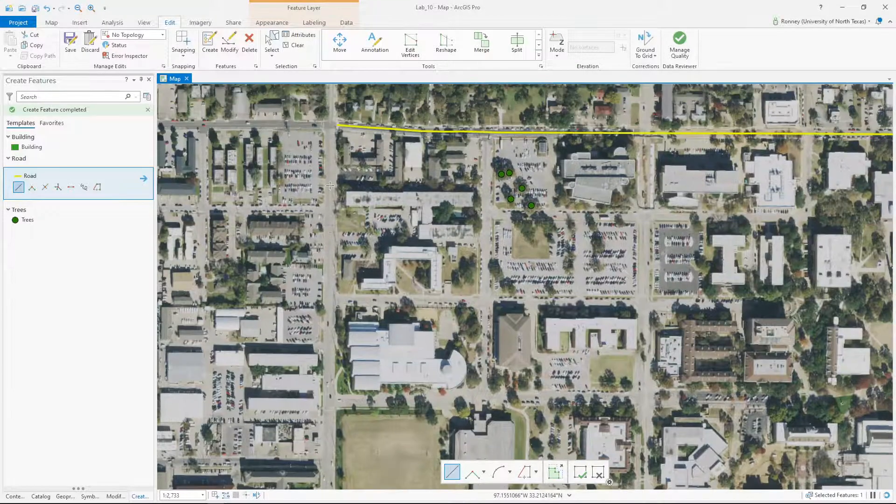
drag(333, 116, 325, 307)
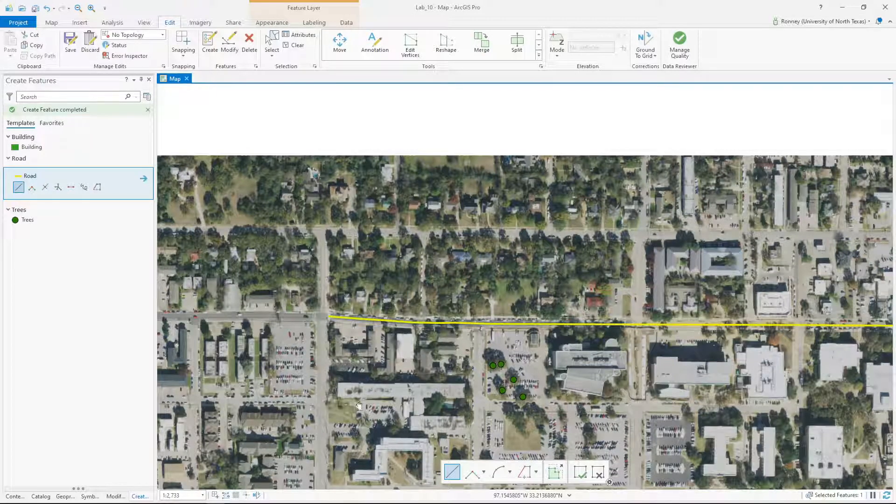
drag(358, 399, 362, 208)
drag(379, 430, 373, 240)
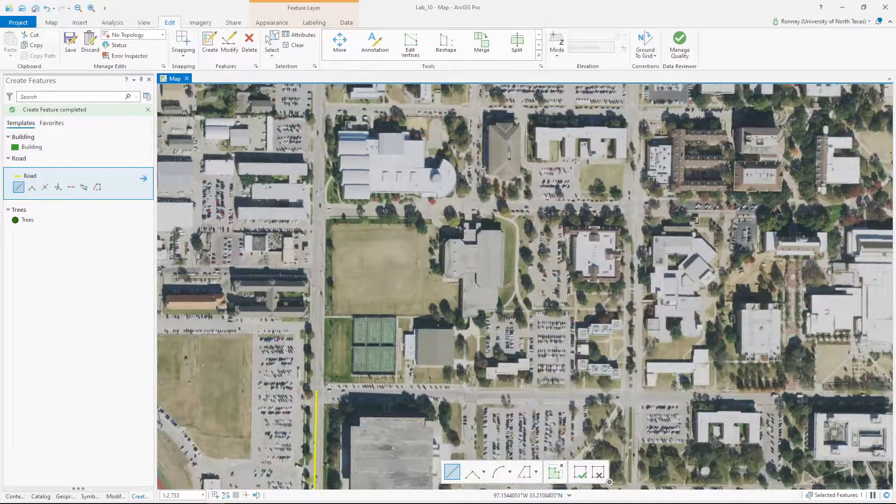
right_click(315, 399)
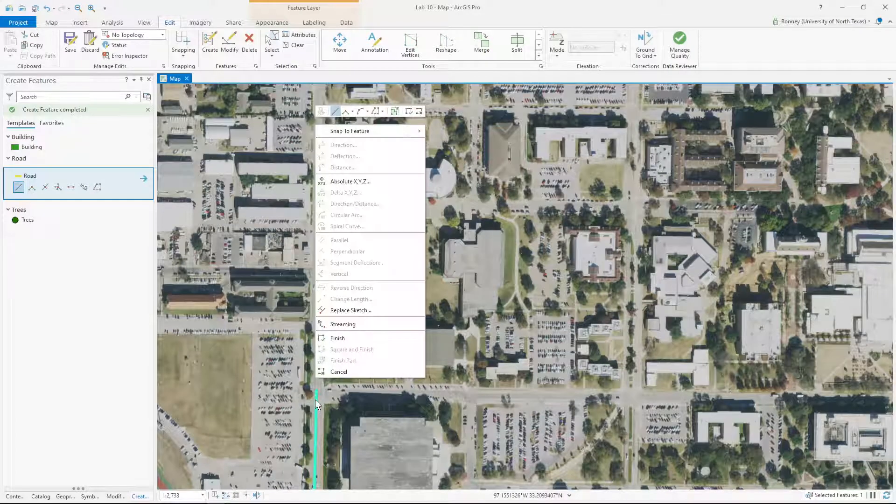
click(320, 400)
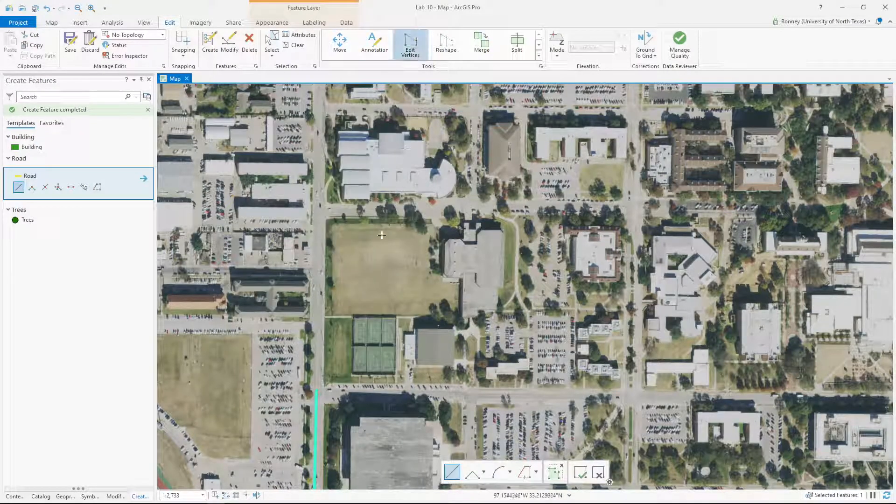
Open the new road's vertices for editing and add a vertex just south of its northern endpoint
click(410, 45)
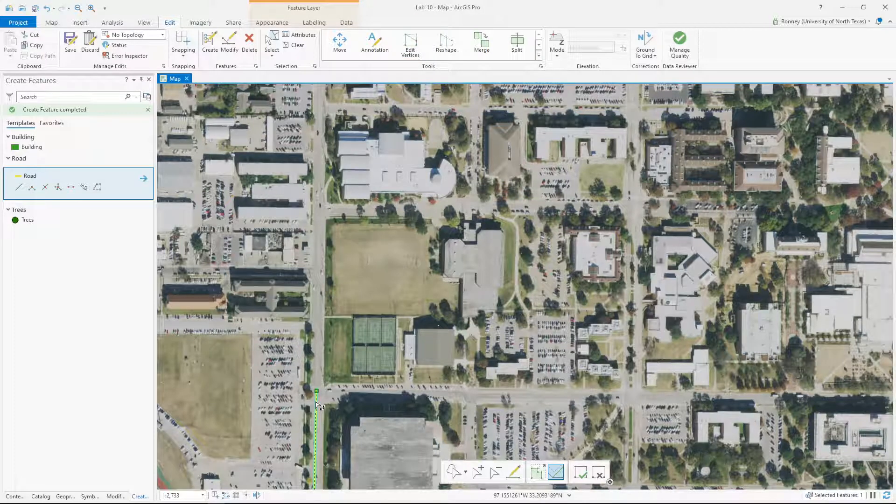
right_click(315, 401)
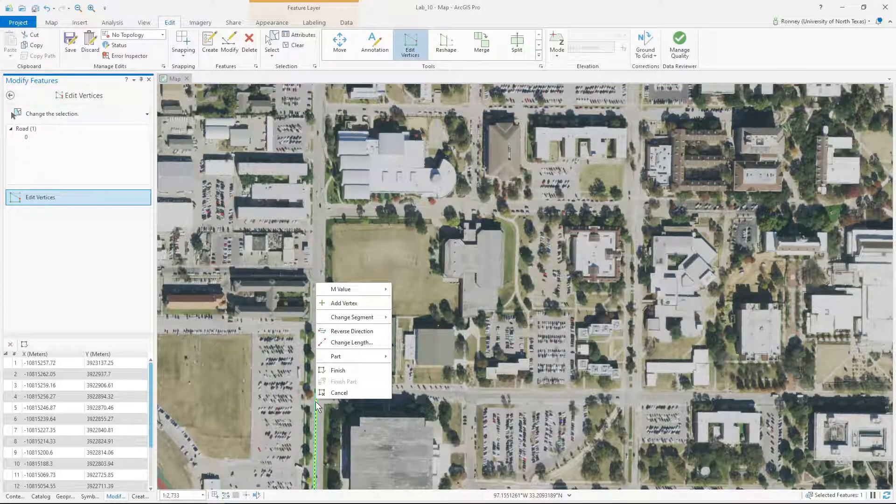
click(316, 402)
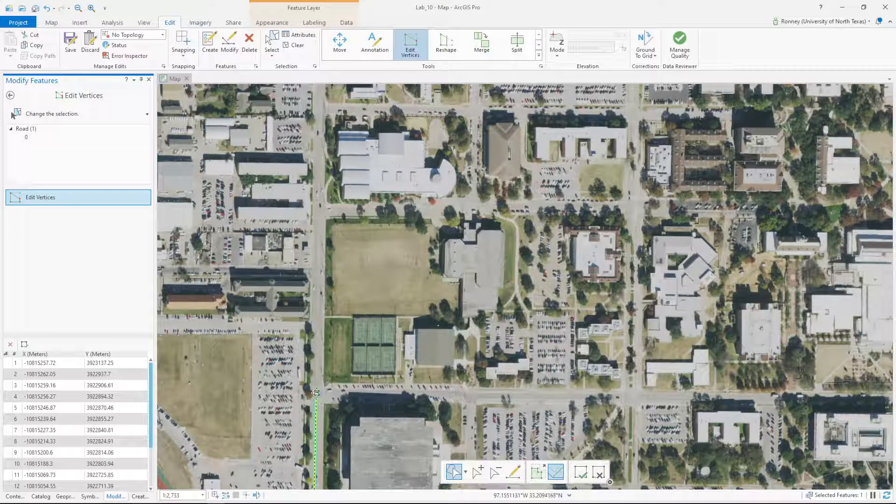
click(478, 471)
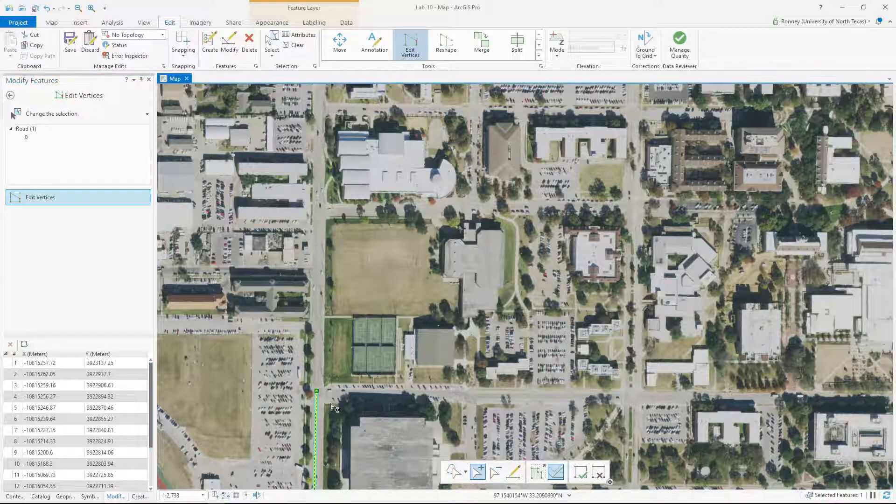
click(317, 400)
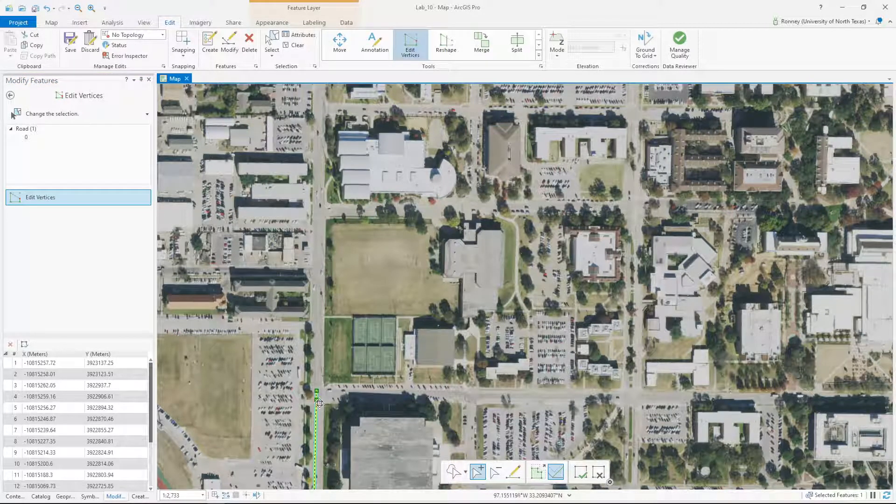
Extend the road by moving its northern endpoint up the street to the intersection beyond the east-west road, and finish the modification
drag(316, 387, 321, 89)
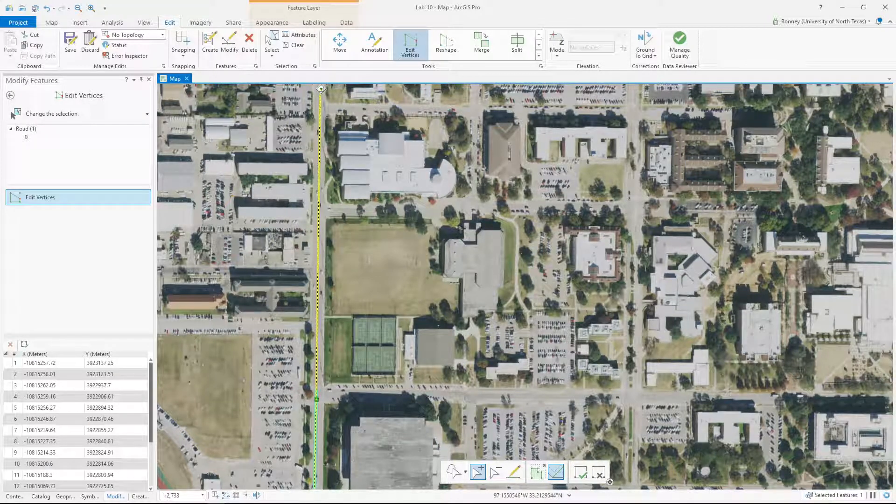
drag(372, 130, 397, 374)
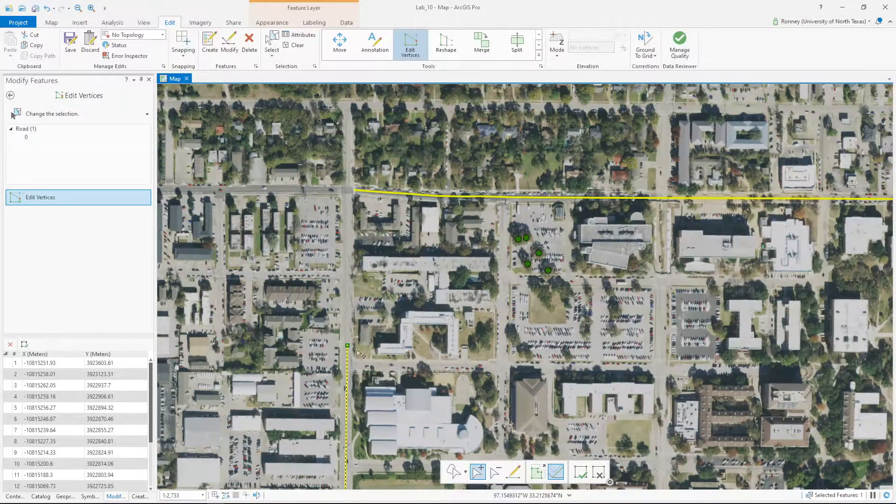
mouse_move(348, 339)
mouse_down()
mouse_move(361, 89)
mouse_move(349, 119)
mouse_up()
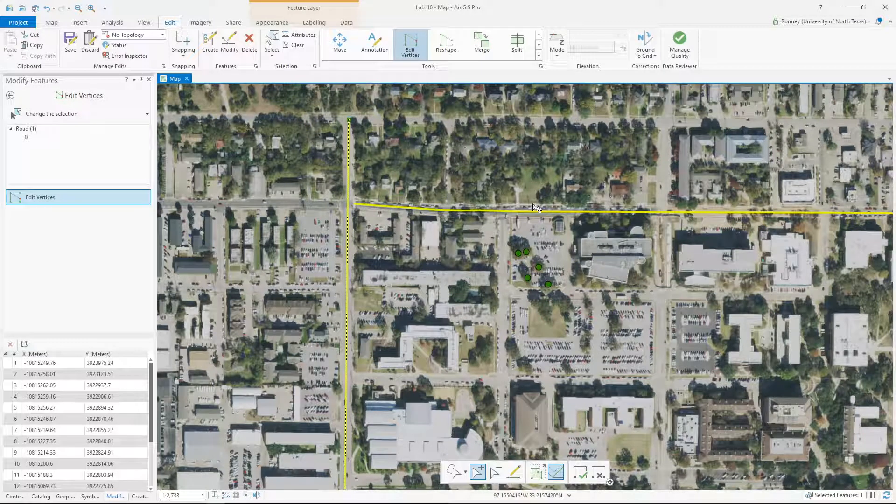
click(583, 473)
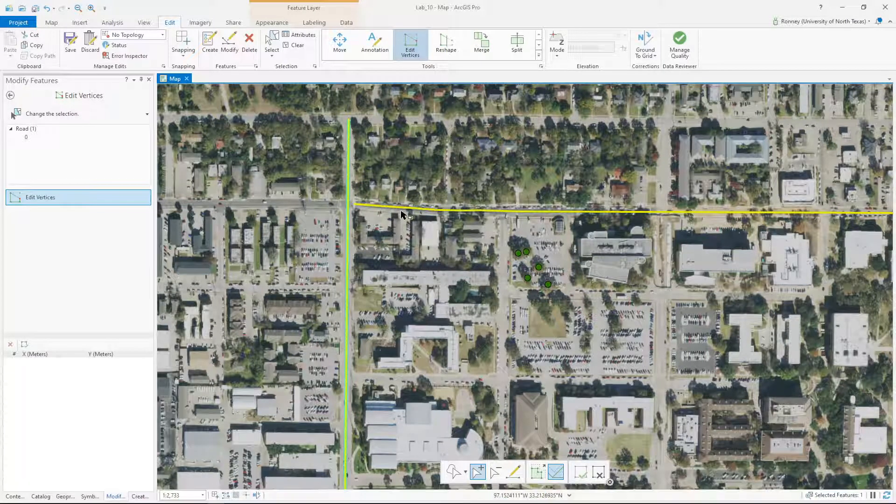
Move the east-west road's western endpoint onto the north-south road, finish the modification and save all edits
click(362, 207)
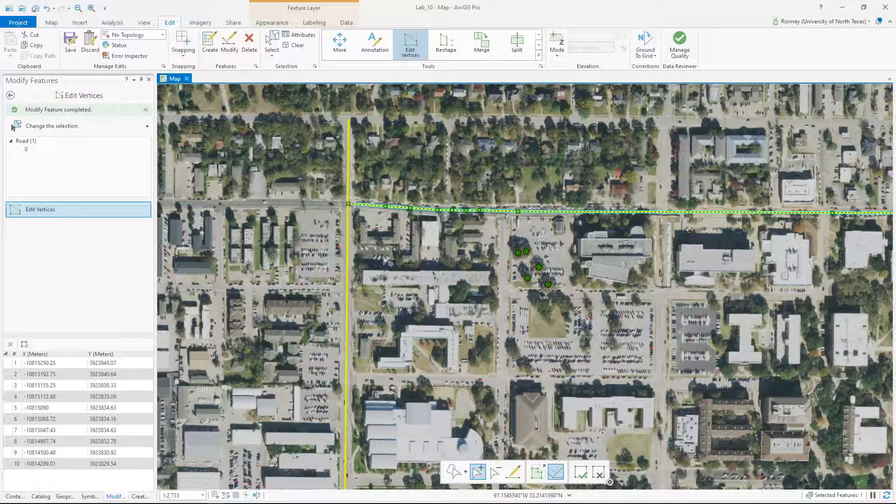
click(394, 288)
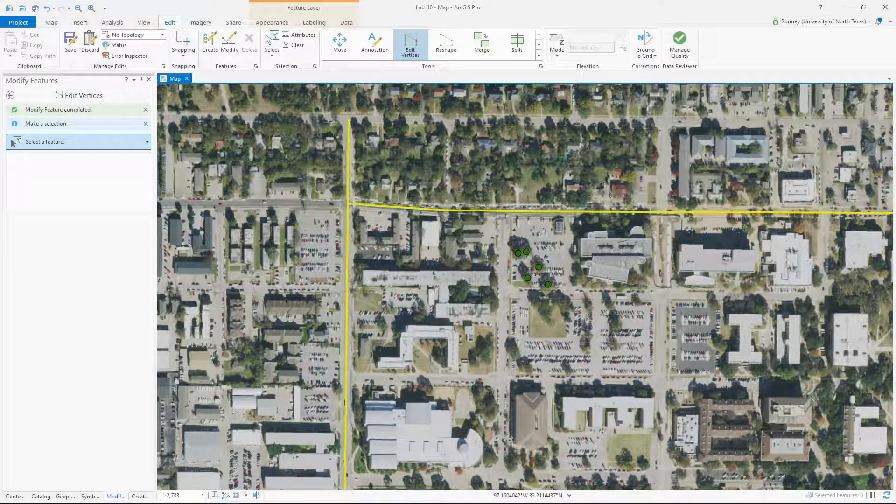
click(72, 44)
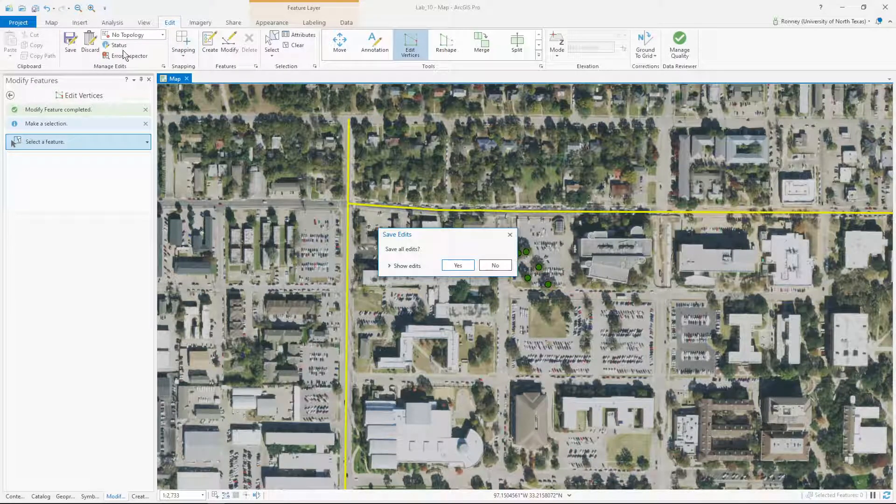
click(470, 267)
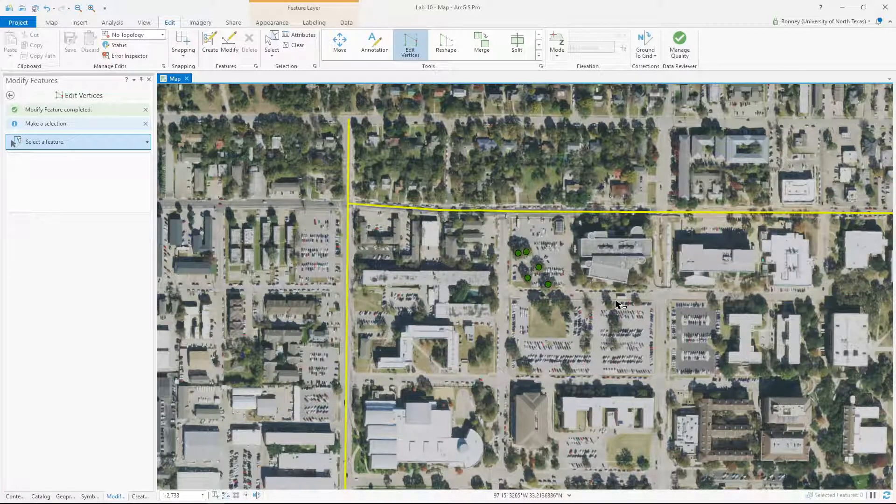
scroll(618, 306, down, 1)
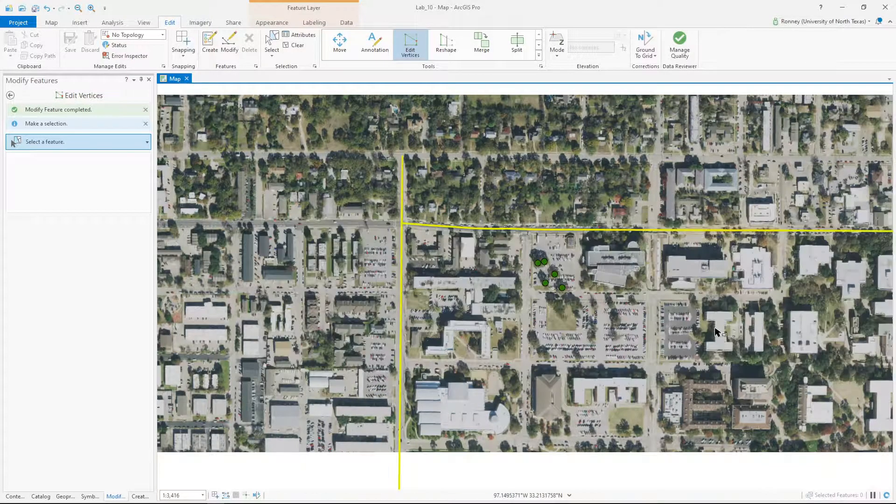
drag(669, 293, 549, 214)
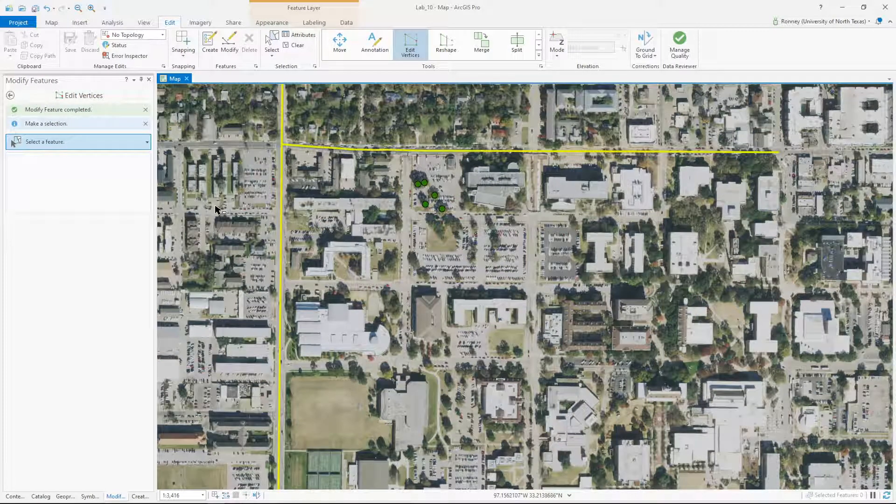
drag(219, 210, 450, 233)
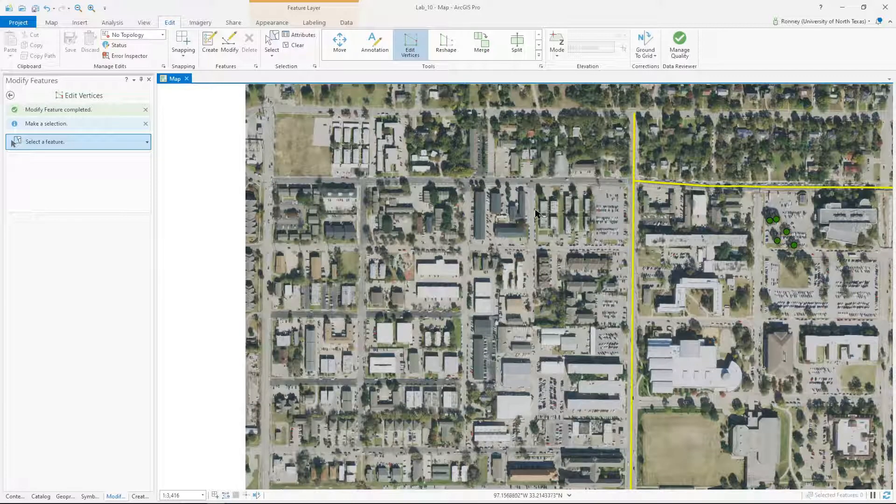
drag(727, 279, 373, 247)
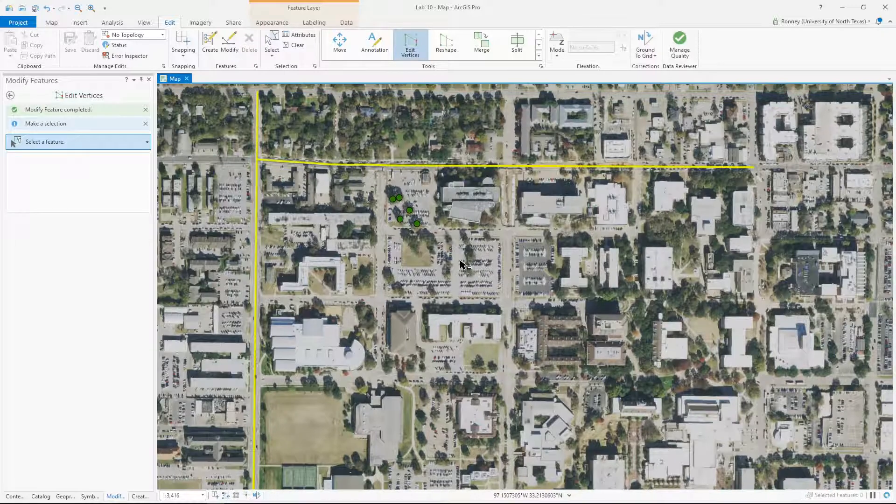
drag(460, 265, 480, 276)
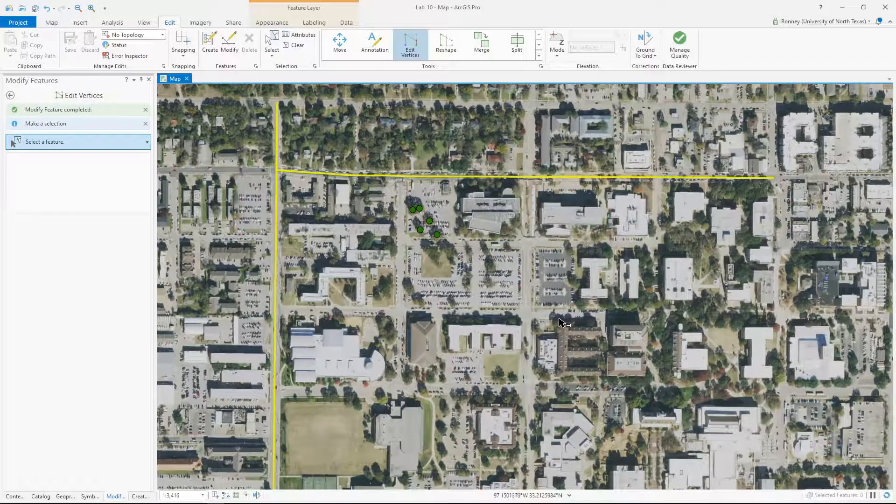
scroll(553, 301, down, 1)
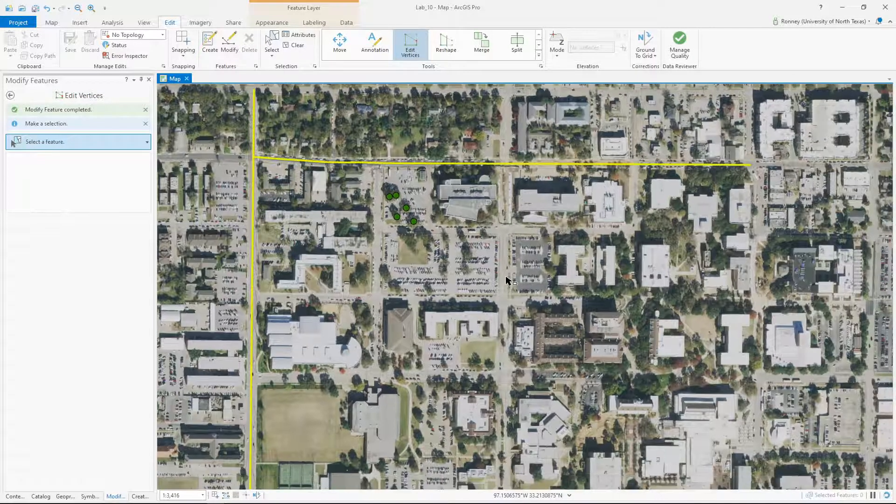
scroll(509, 280, down, 2)
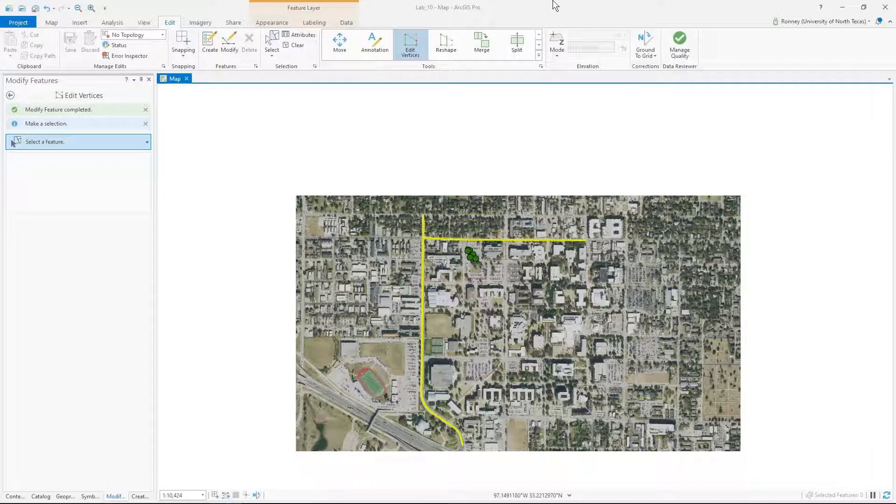
scroll(500, 276, up, 1)
scroll(500, 276, up, 3)
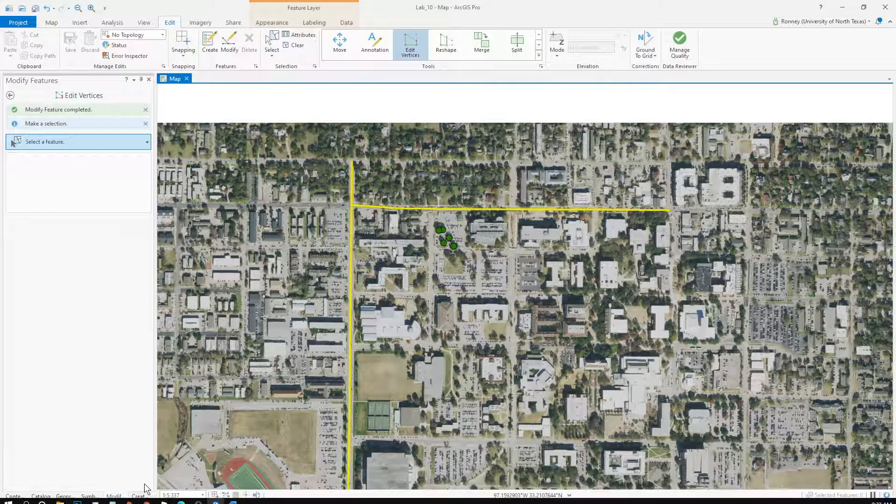
Start a Building polygon on the U-shaped building beside the north-south road, tracing the east wing's south end and the courtyard's inner edges
click(140, 496)
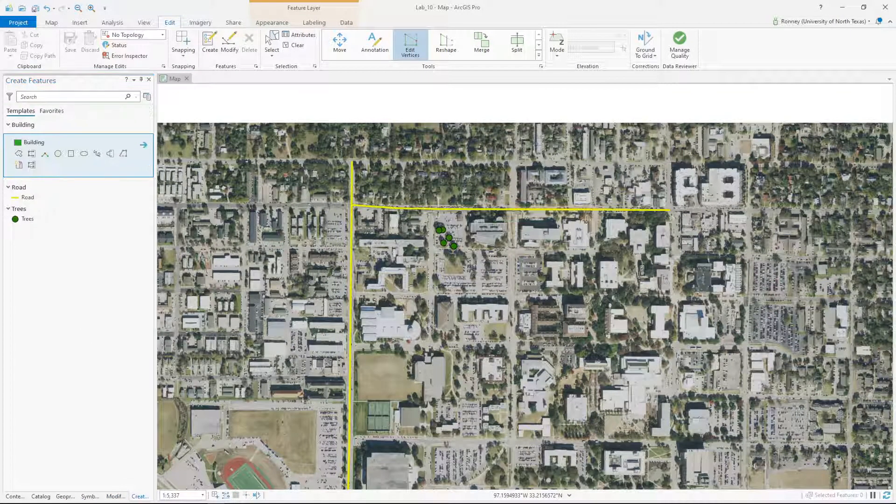
click(37, 147)
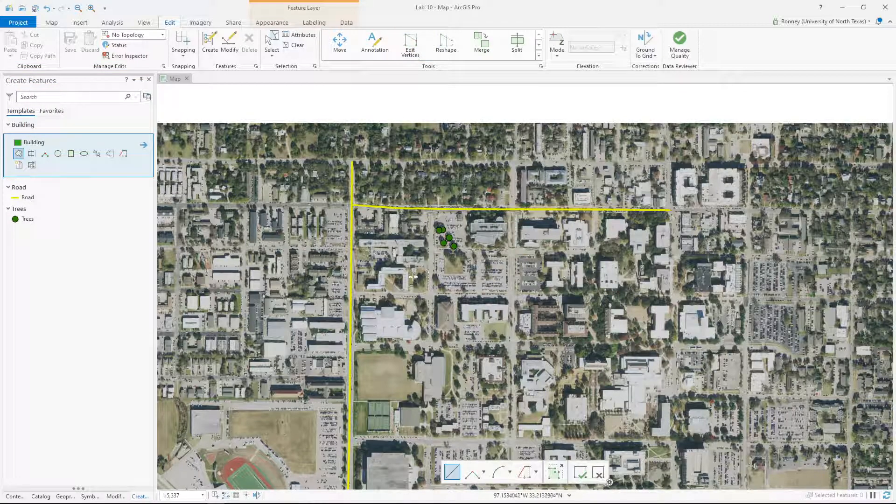
scroll(388, 293, up, 1)
scroll(388, 293, up, 8)
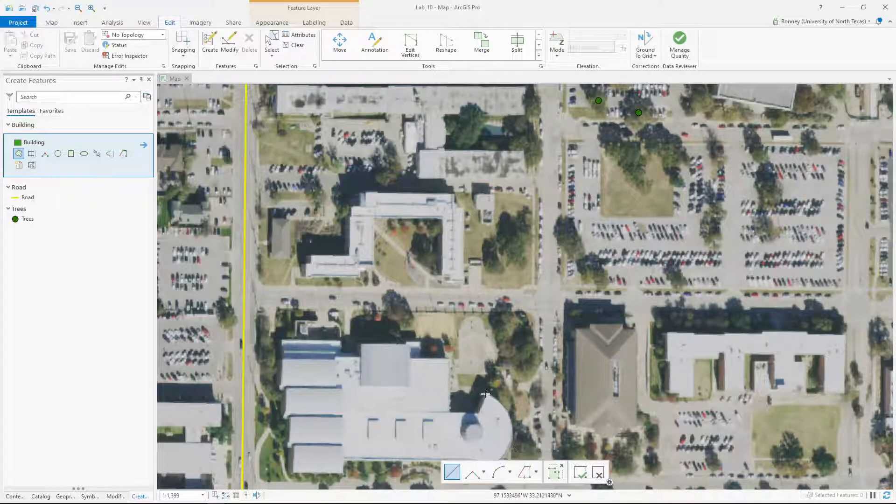
click(464, 281)
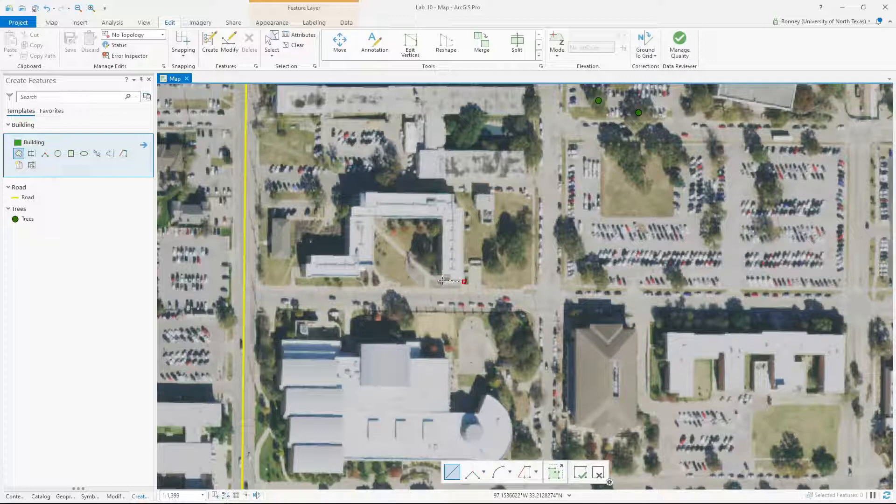
click(442, 280)
click(444, 220)
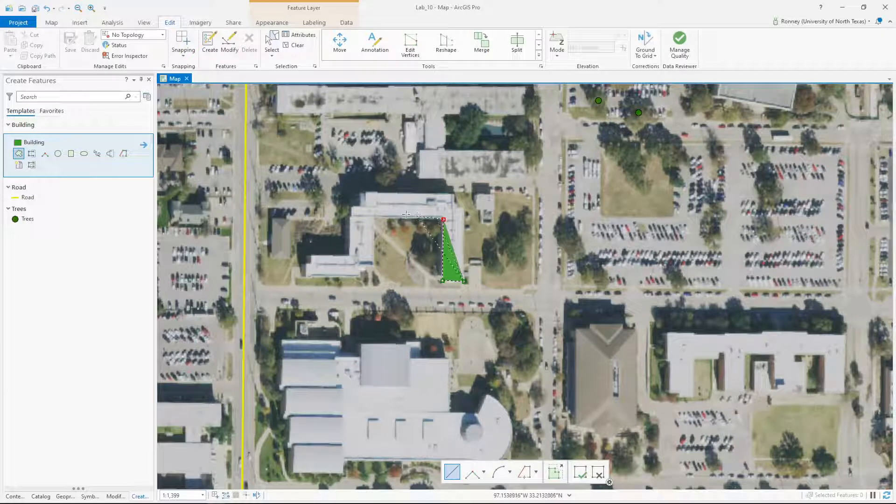
click(374, 219)
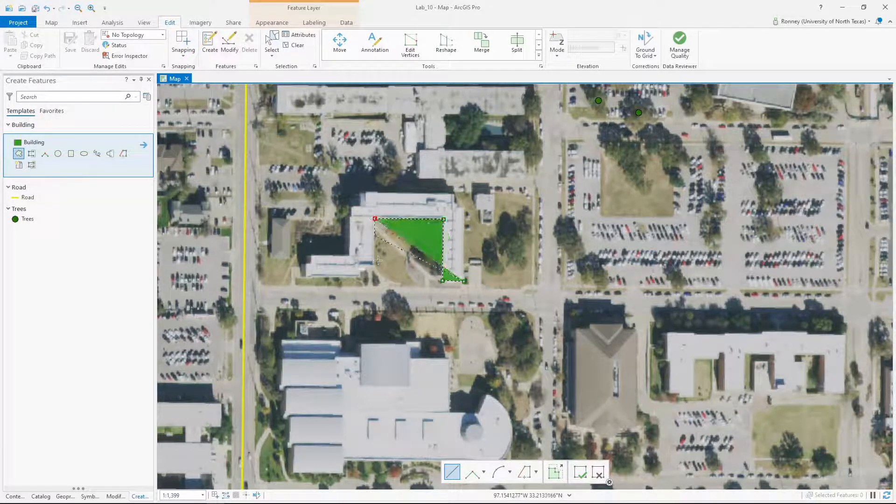
click(374, 265)
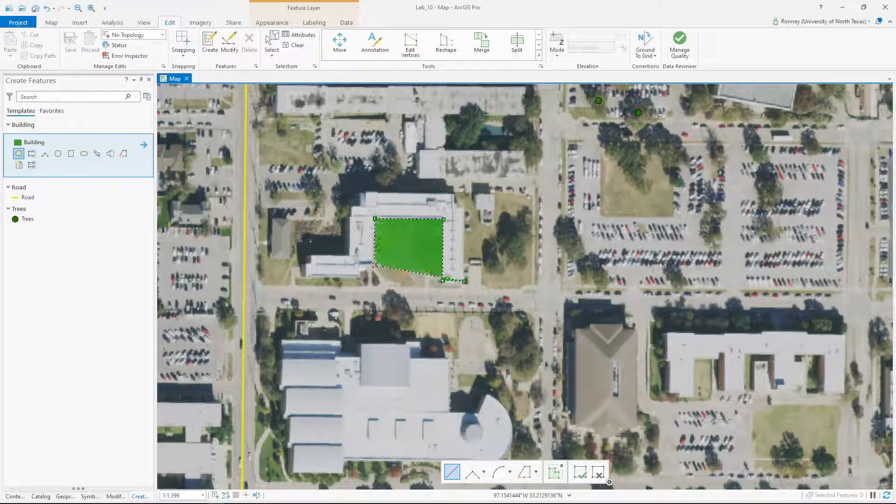
Continue the building outline around its southwest wing, following the south side, west end and north side back to the main west wing
click(359, 265)
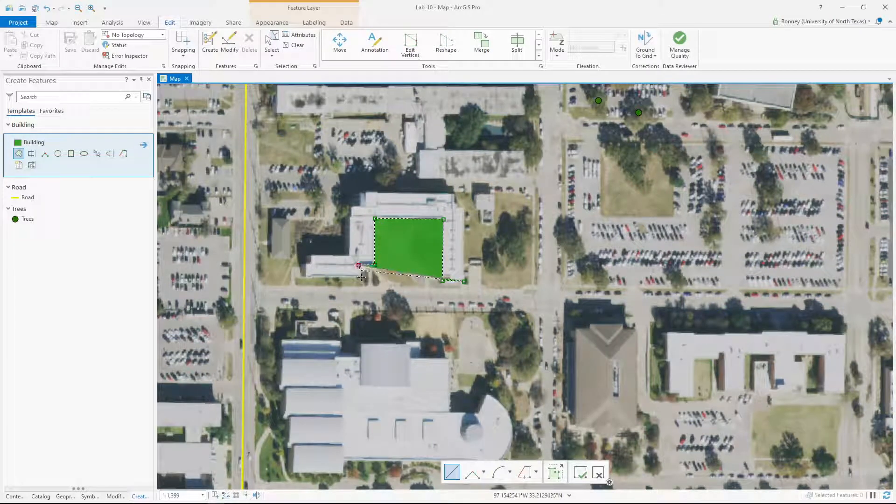
click(361, 276)
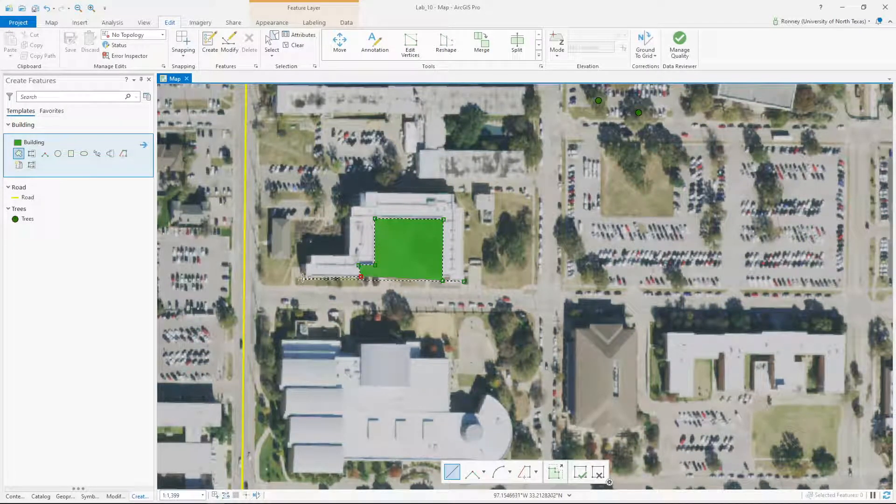
click(305, 277)
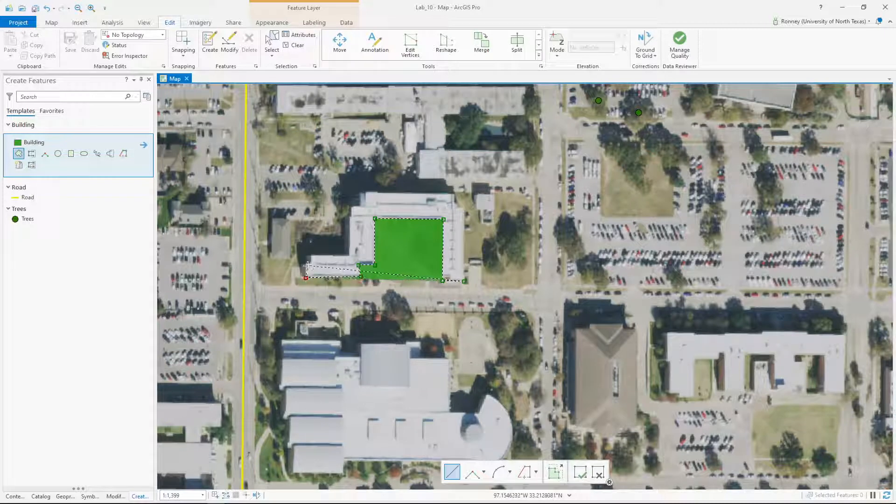
click(305, 265)
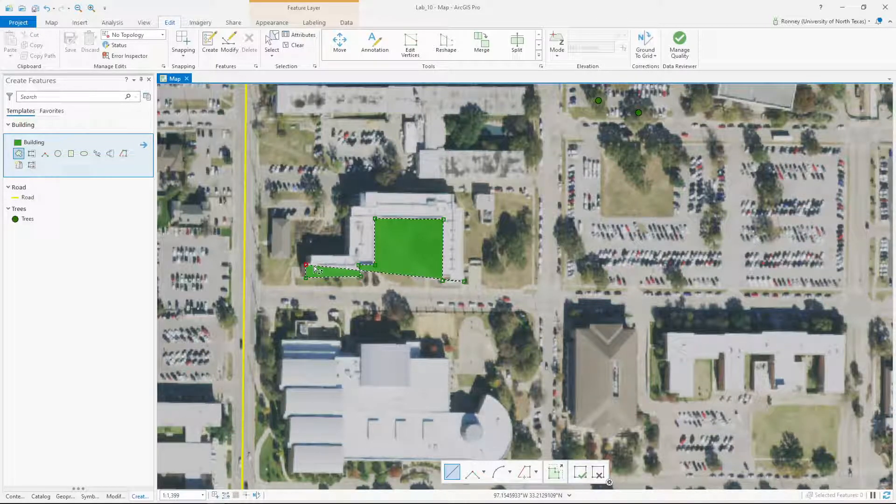
click(315, 263)
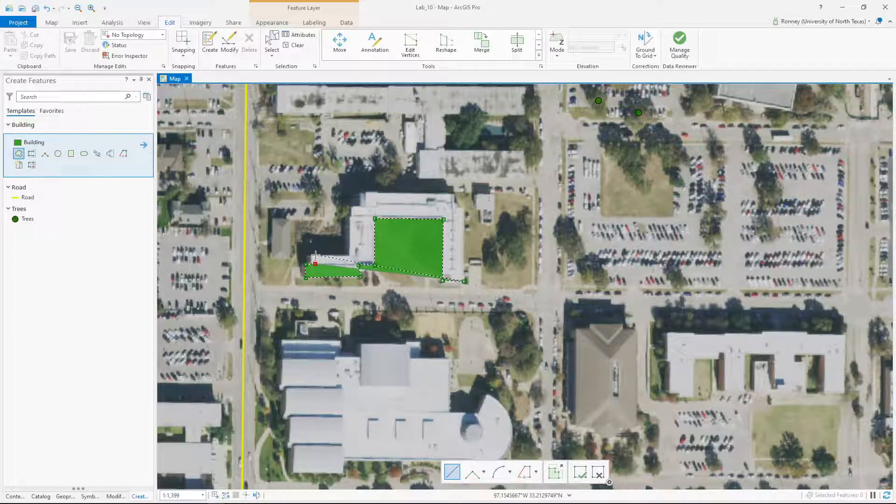
click(349, 257)
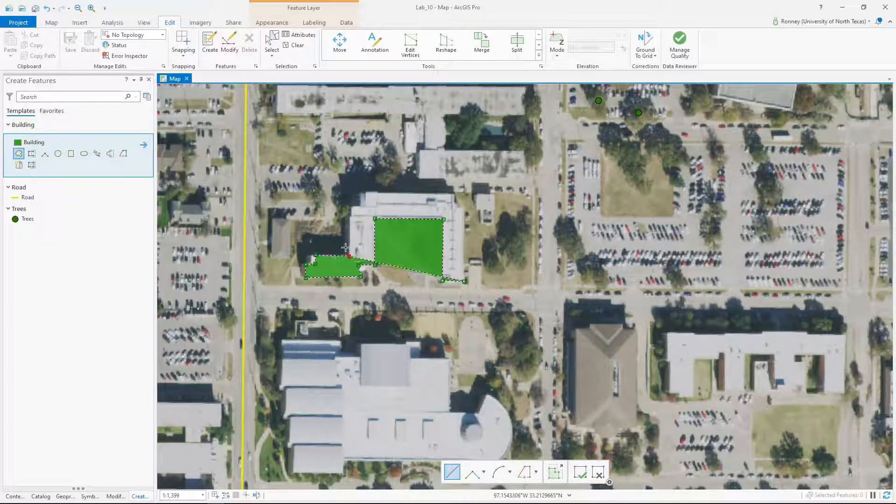
Trace the building's outer west and north edges, including the stepped northwest corner, and finish the polygon at the northeast corner
click(349, 215)
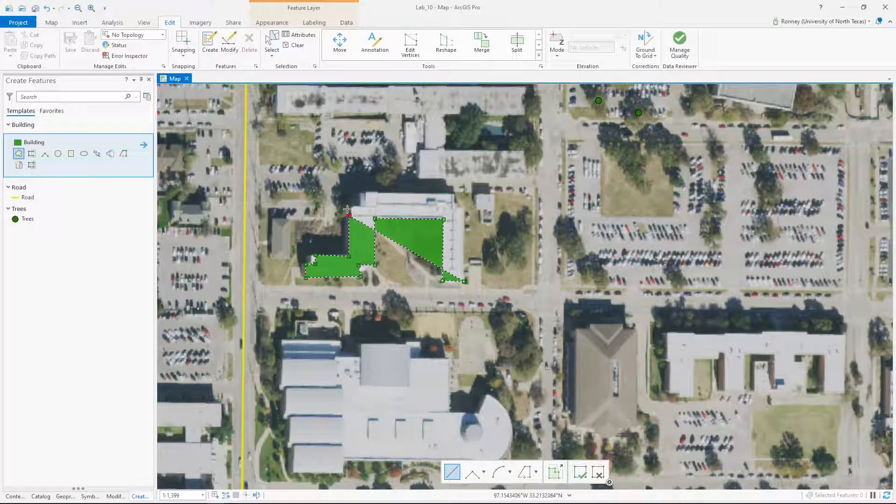
click(351, 207)
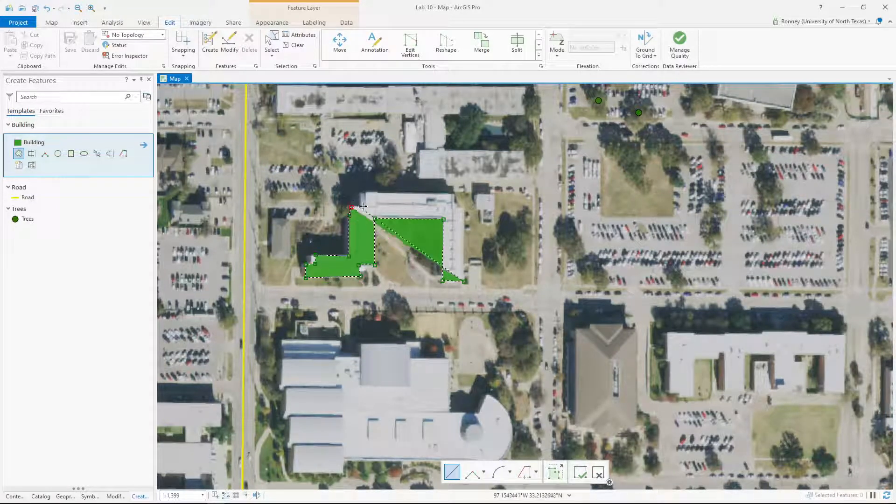
click(364, 206)
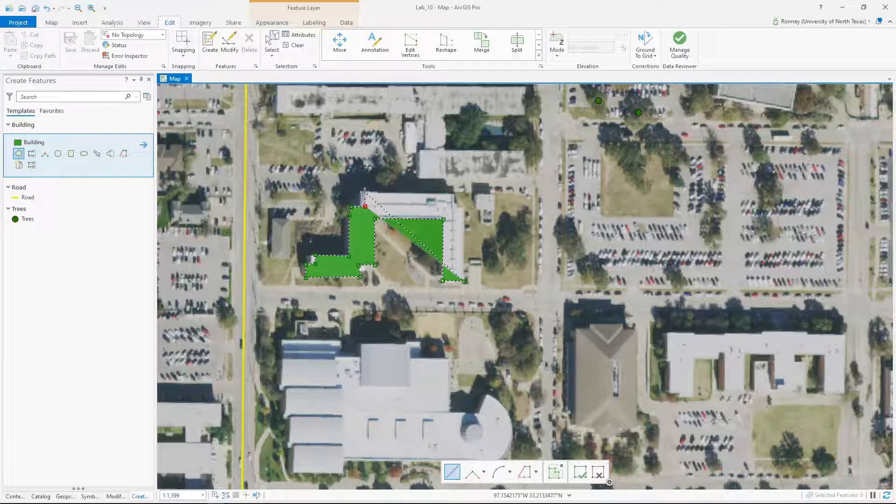
click(365, 192)
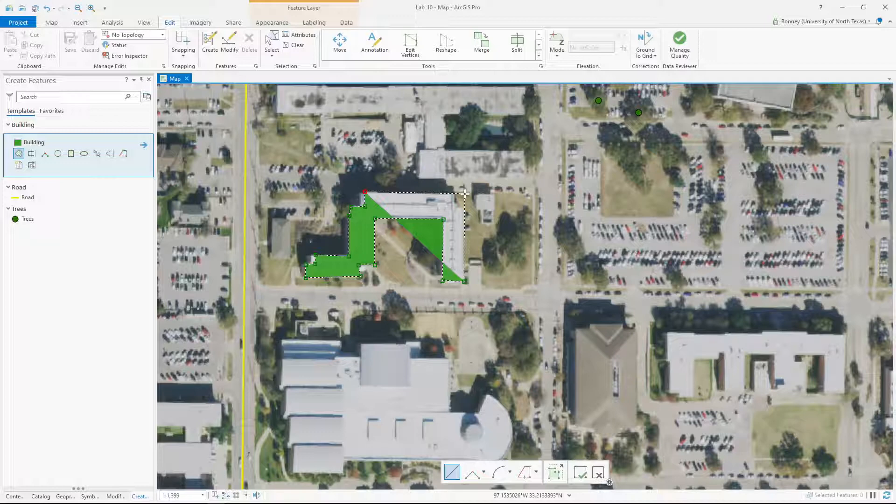
double_click(464, 194)
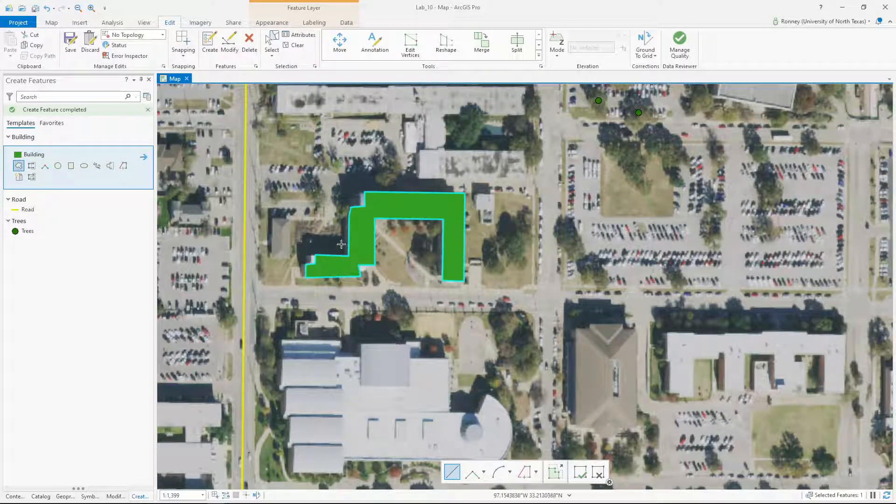
Edit the building's vertices to straighten the southwest wing's inner corner and square off the notch at its northwest end, then finish the modification
right_click(359, 254)
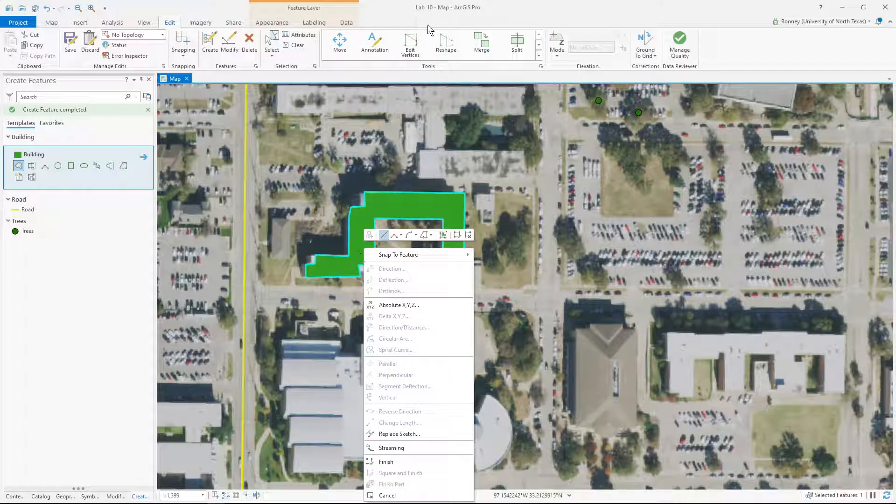
click(412, 41)
click(412, 43)
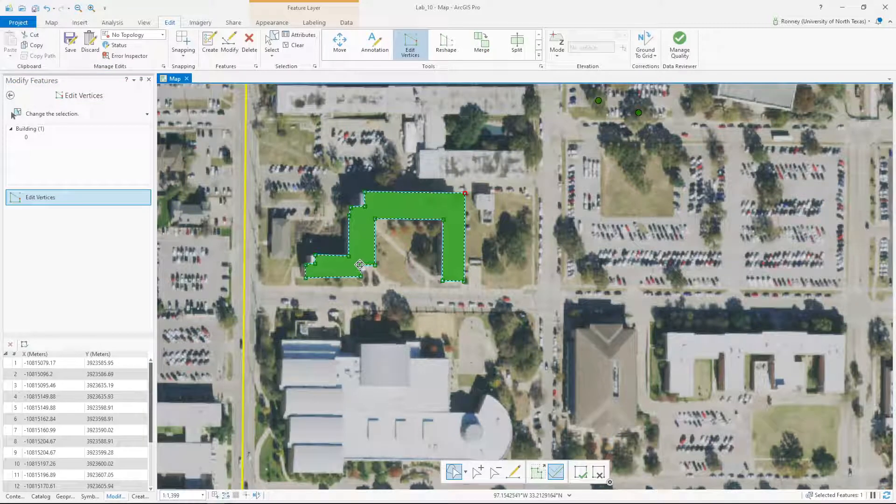
drag(359, 265, 361, 264)
drag(306, 265, 305, 254)
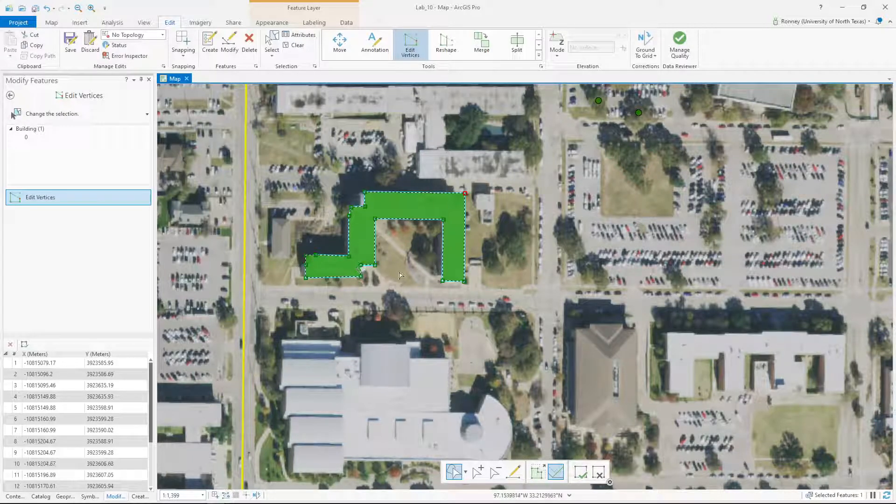
key(F2)
click(407, 336)
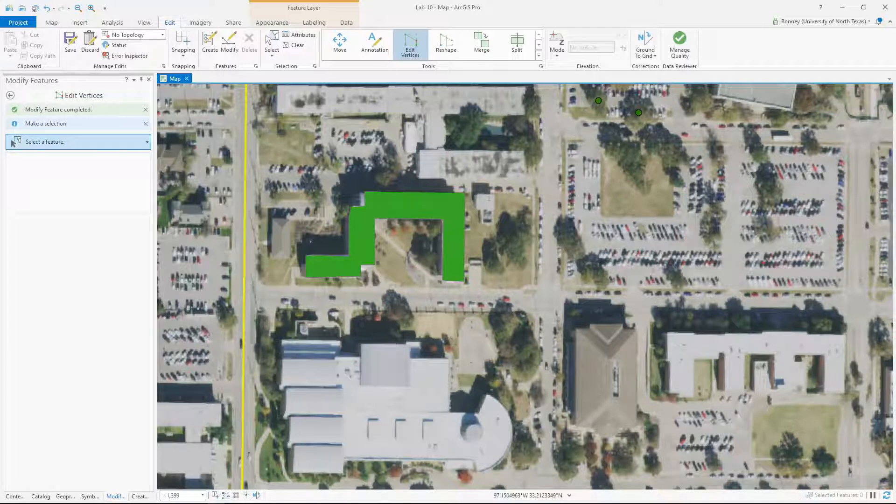
Reopen the building's vertices for editing and save all edits
click(361, 223)
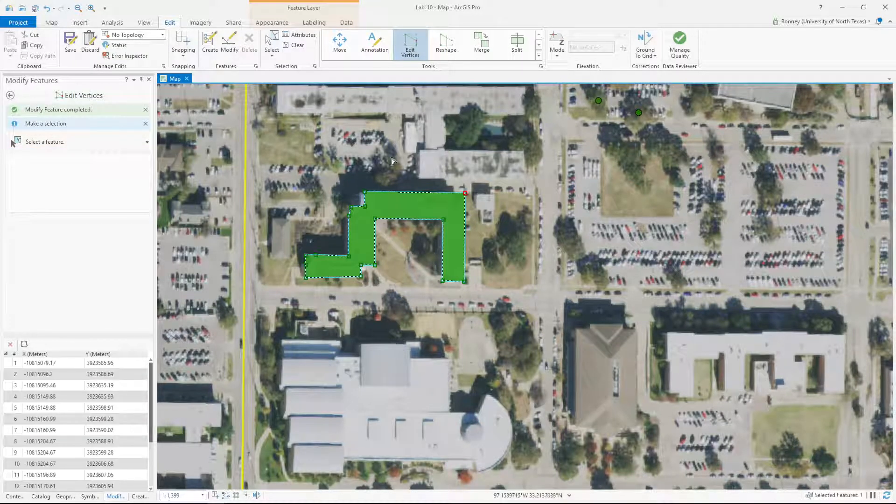
right_click(365, 208)
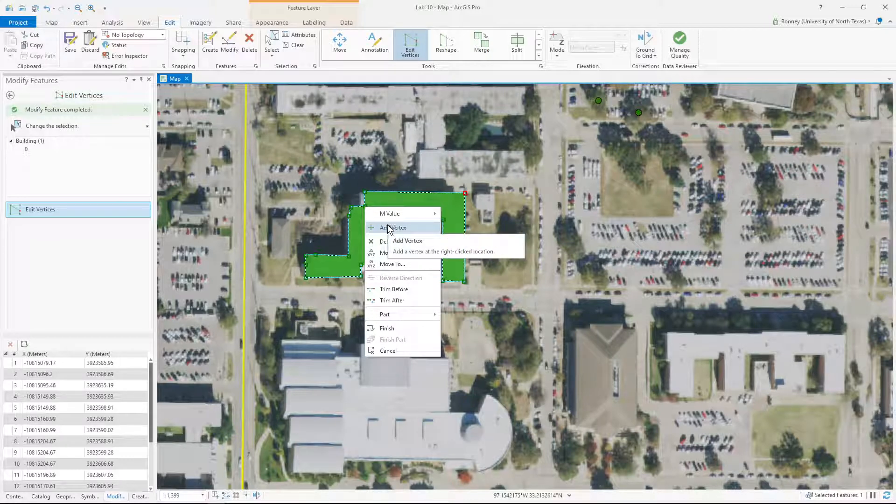
click(402, 326)
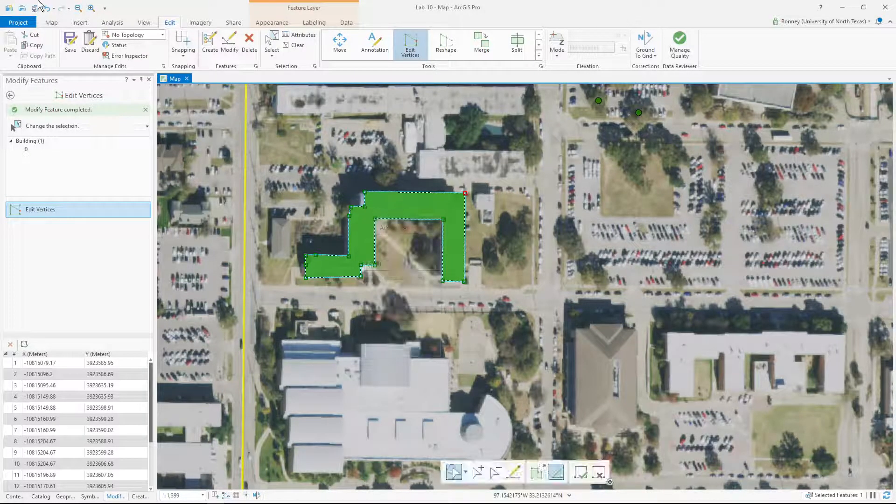
click(70, 43)
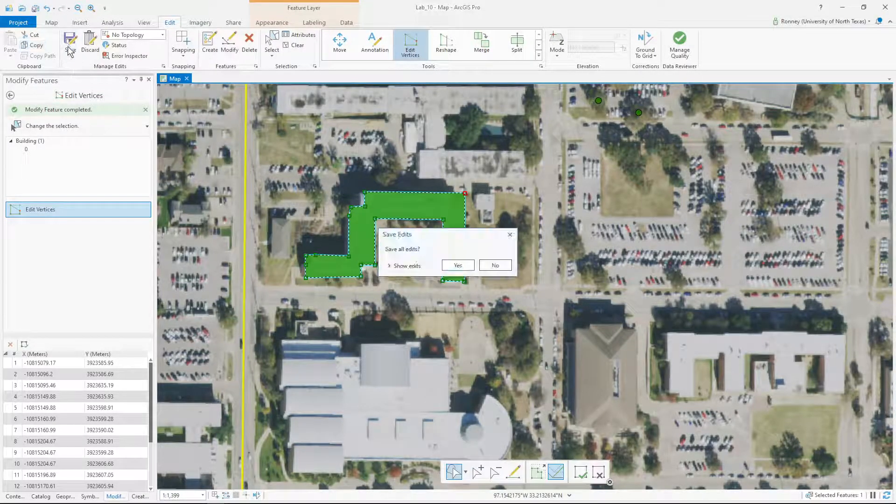
click(462, 265)
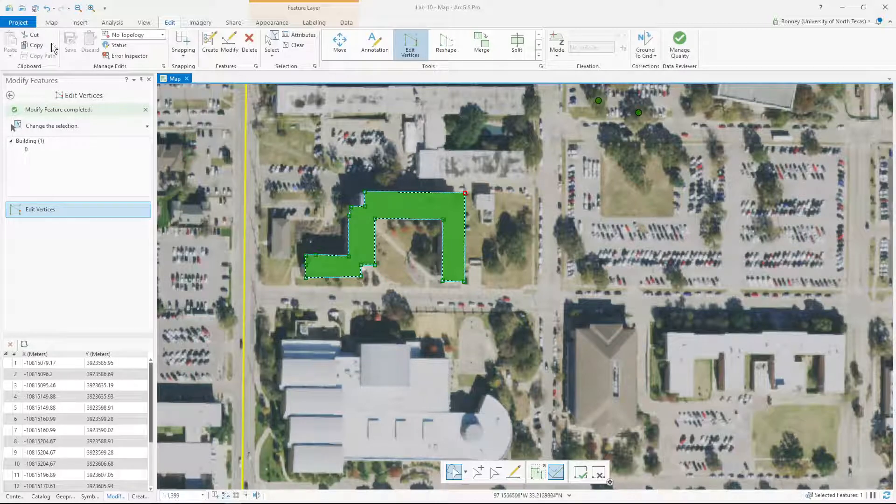
Create a new layout with the ANSI landscape Letter page size, 8.5" × 11"
click(80, 25)
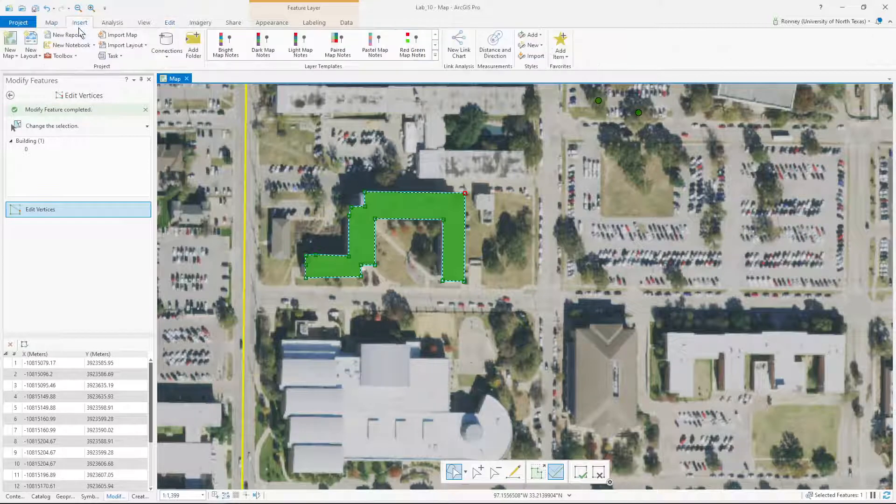
click(31, 51)
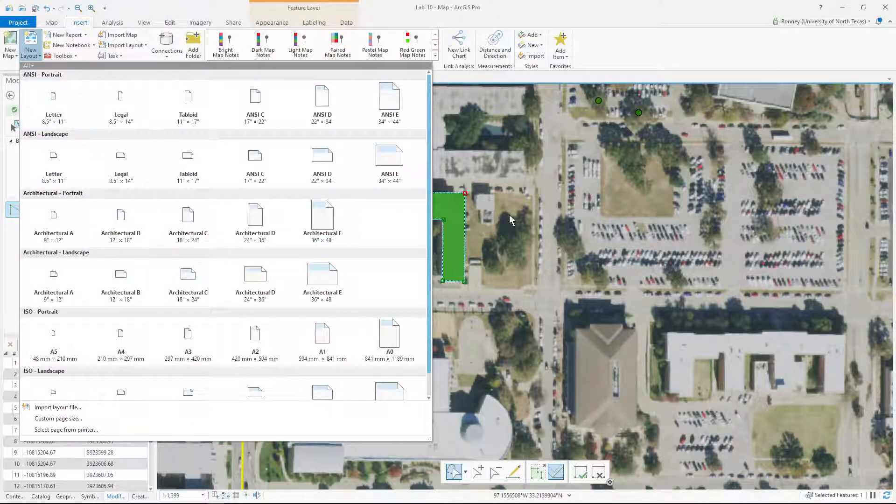
scroll(509, 215, down, 2)
scroll(509, 215, down, 3)
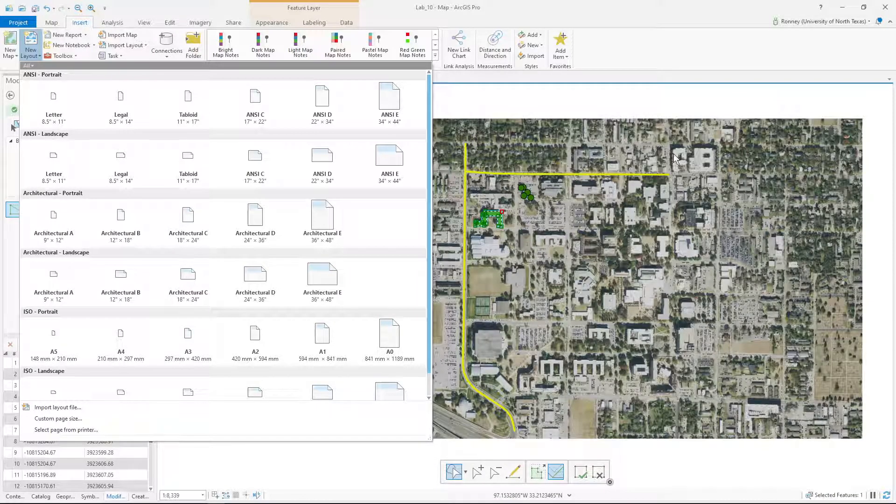
click(58, 158)
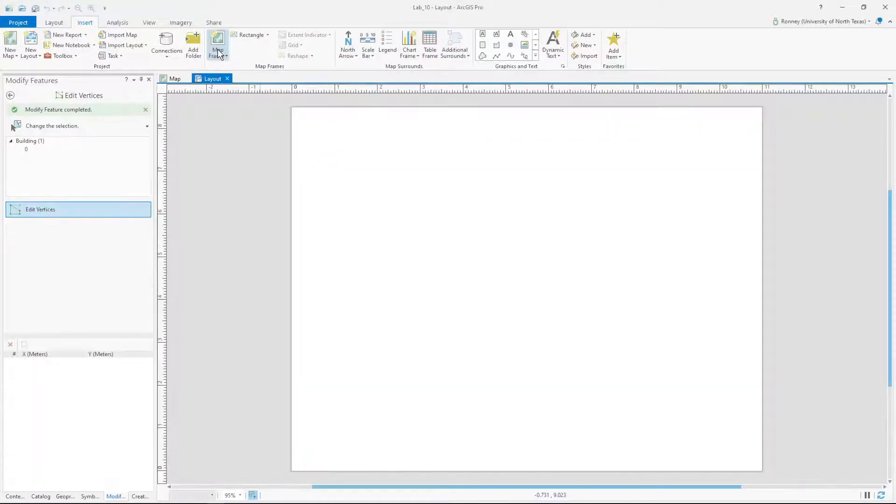
Insert a map frame of the campus map and move it fully onto the upper part of the layout page
click(218, 53)
click(313, 112)
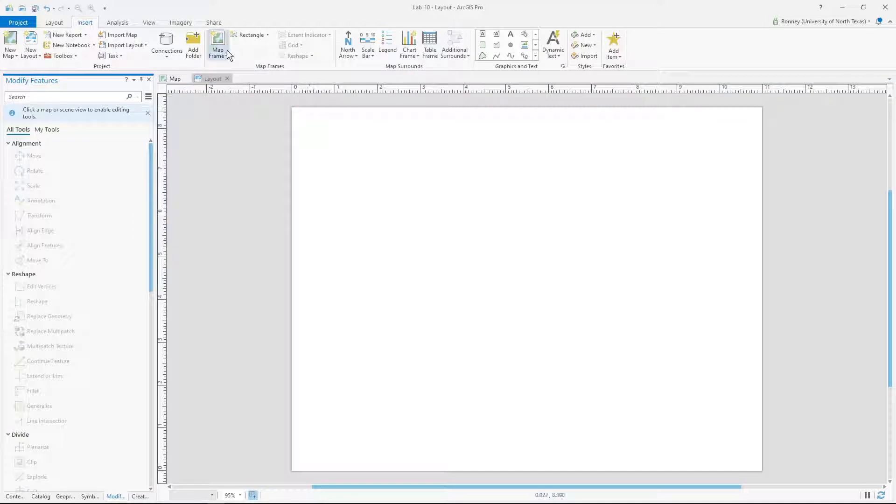
click(219, 53)
click(318, 100)
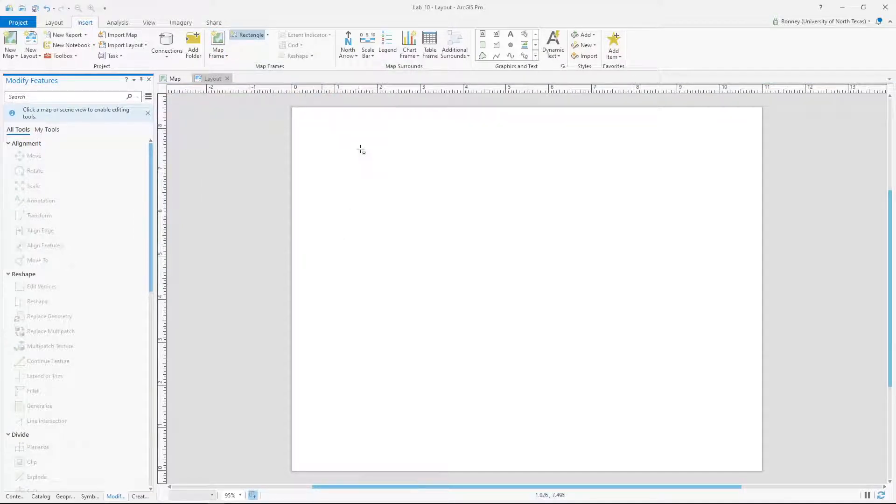
drag(360, 148, 428, 288)
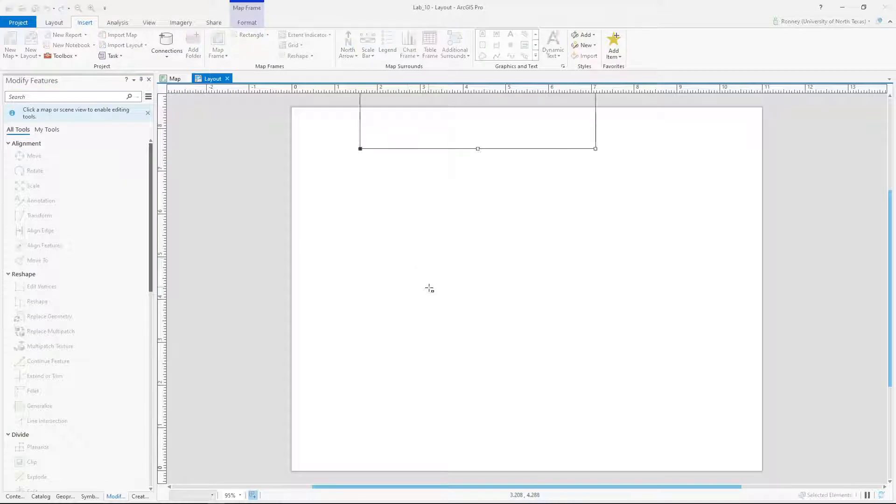
drag(478, 123, 503, 302)
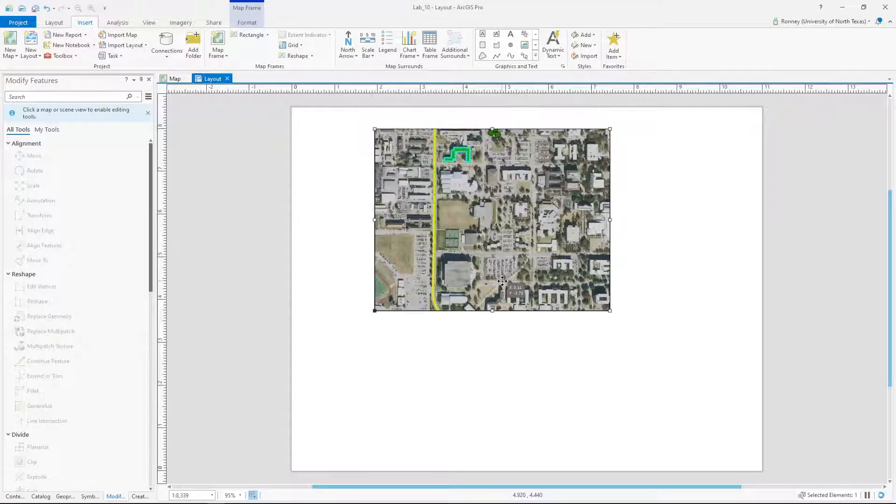
Stretch the map frame to nearly the full page width and extend its lower edge toward the bottom of the page
drag(365, 221, 301, 223)
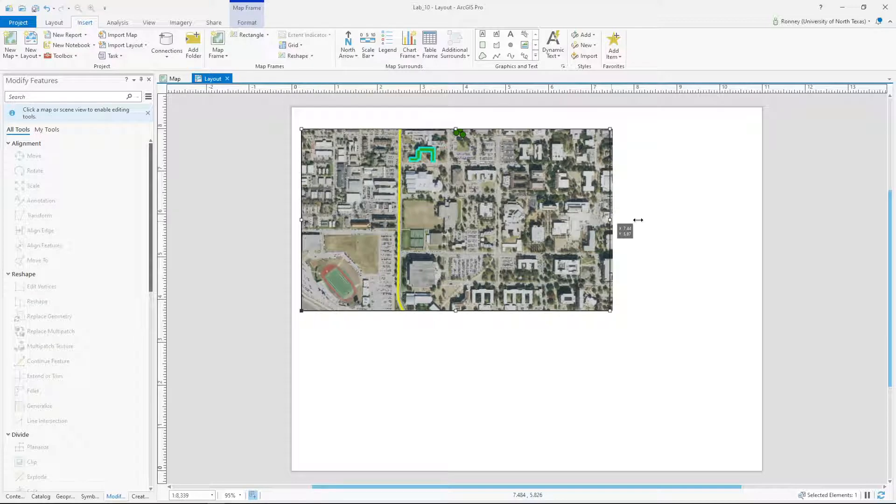
drag(638, 220, 750, 222)
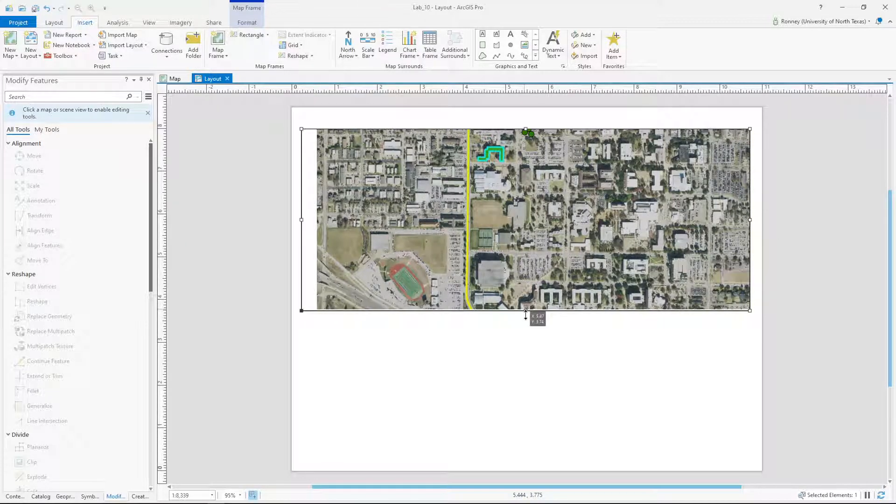
drag(526, 313, 526, 419)
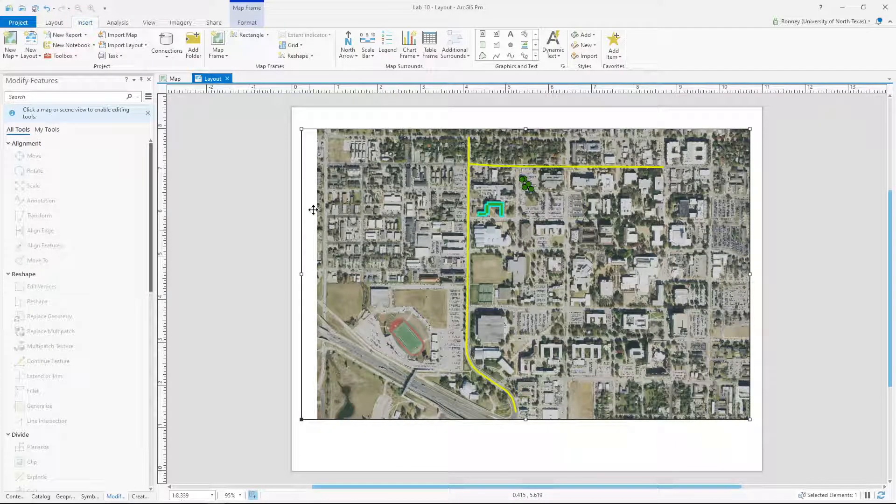
Zoom the map frame to the Building layer and undo the last resize of the frame's lower edge
click(14, 496)
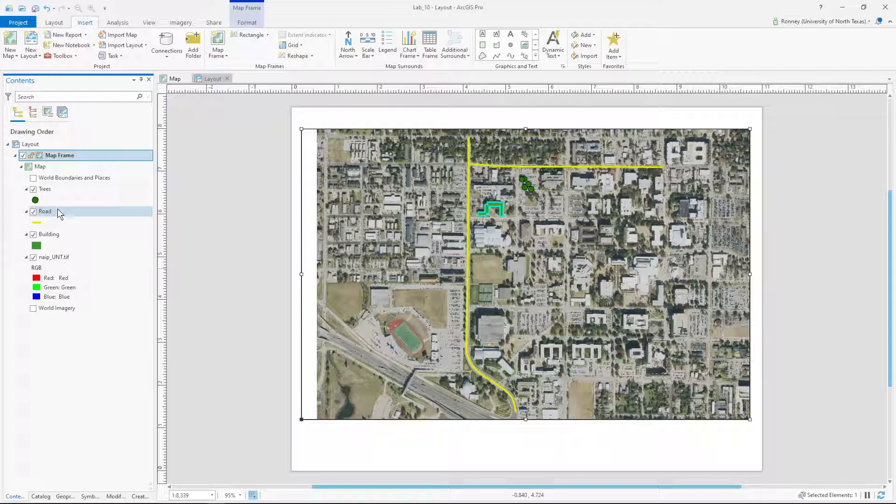
right_click(58, 234)
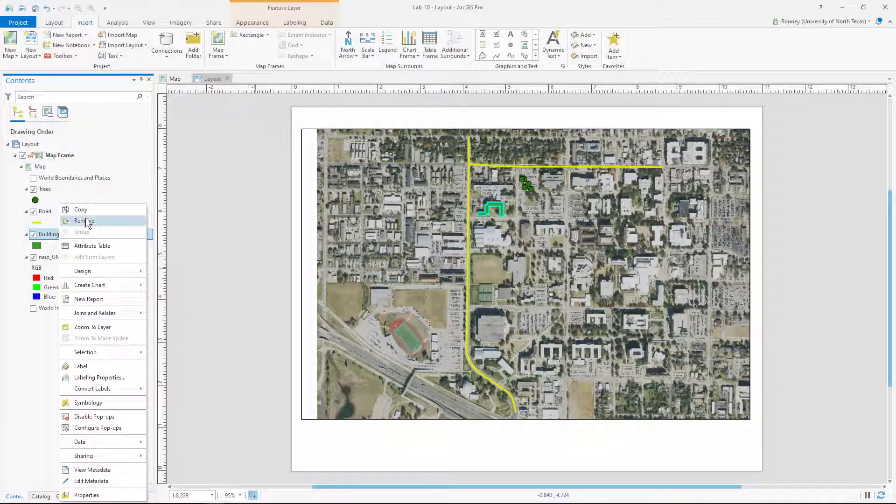
click(97, 326)
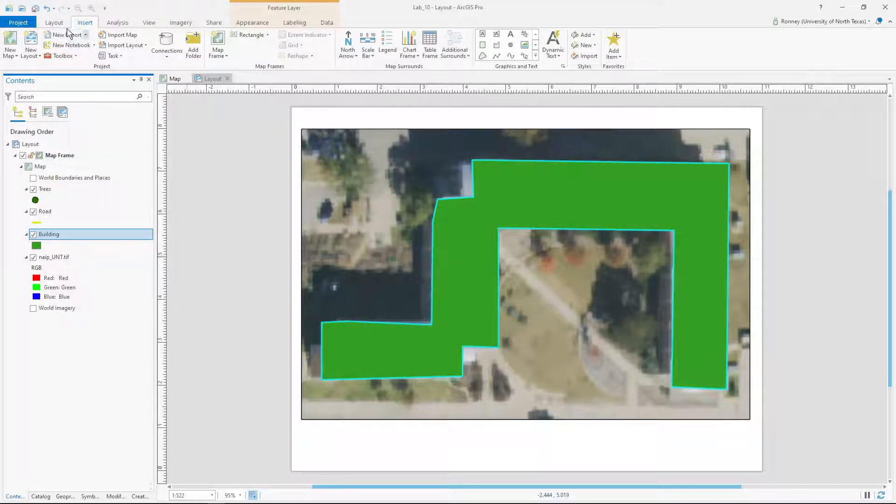
click(54, 23)
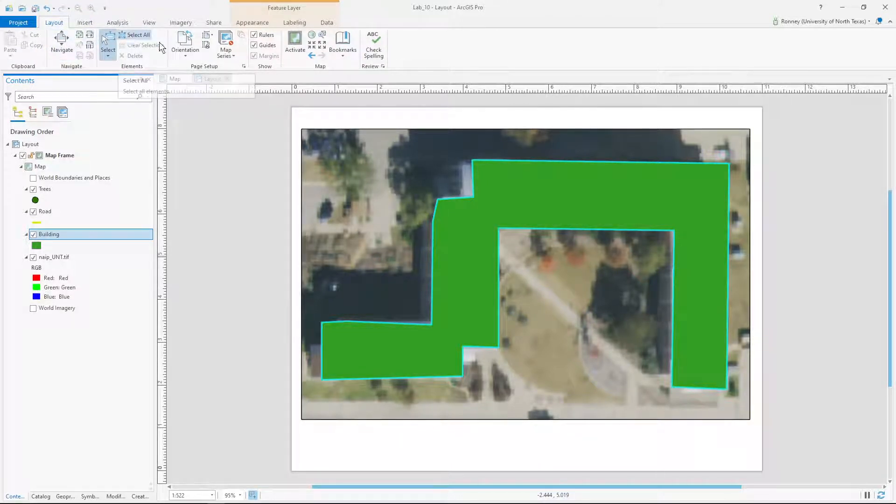
click(48, 10)
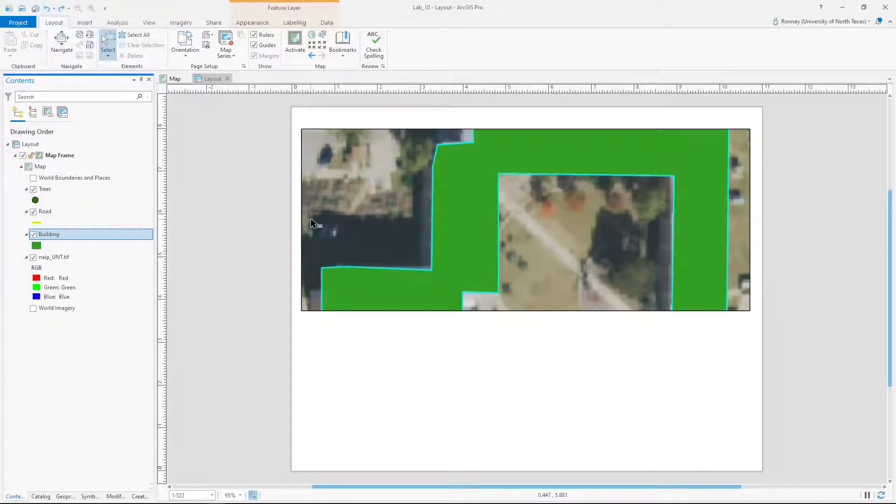
Extend the map frame's lower edge to about 0.6 in above the page bottom and zoom the frame to the Road layer
click(524, 311)
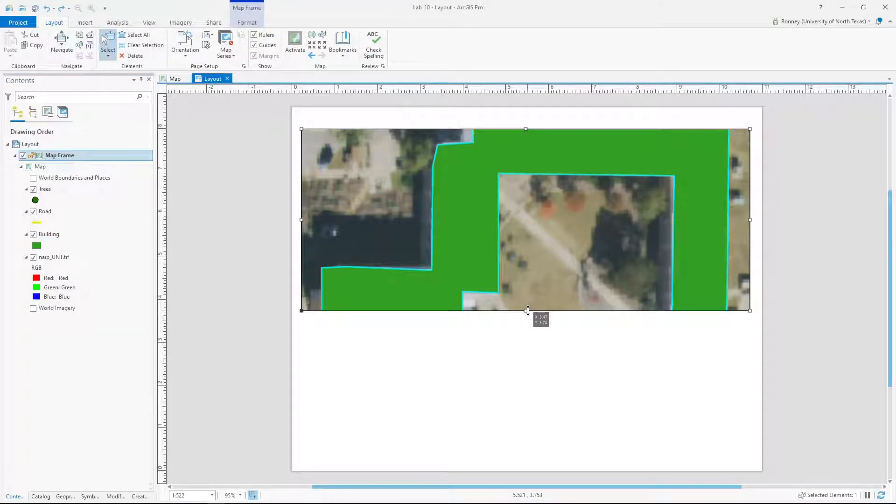
drag(528, 311, 526, 444)
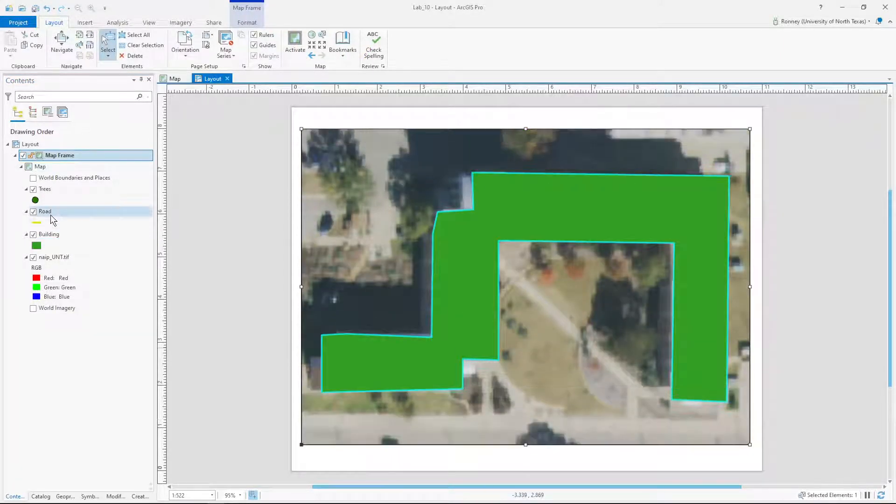
right_click(50, 215)
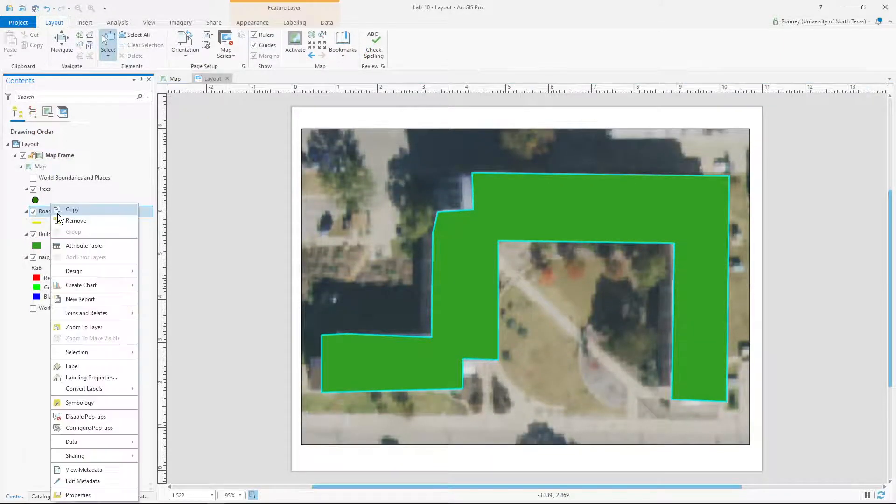
click(90, 326)
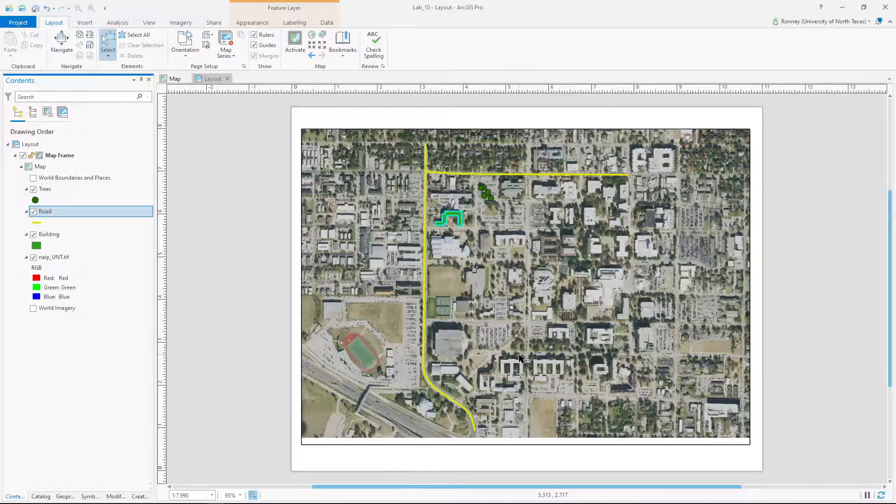
Raise the map frame's lower edge to about 1.3 in above the page bottom to crop the blank strip below the imagery
click(527, 436)
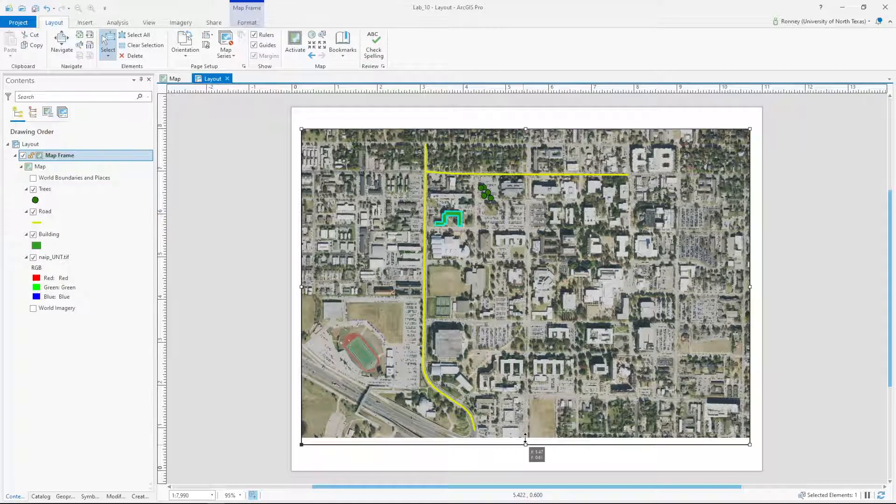
drag(526, 438, 526, 413)
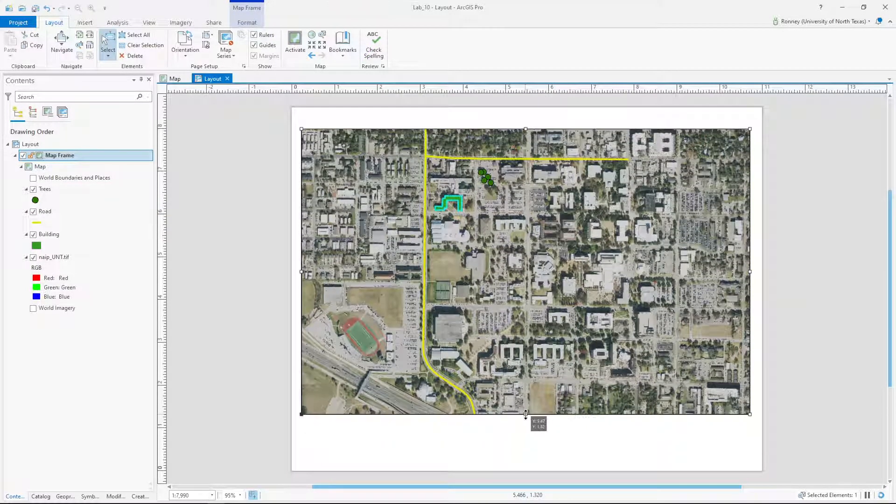